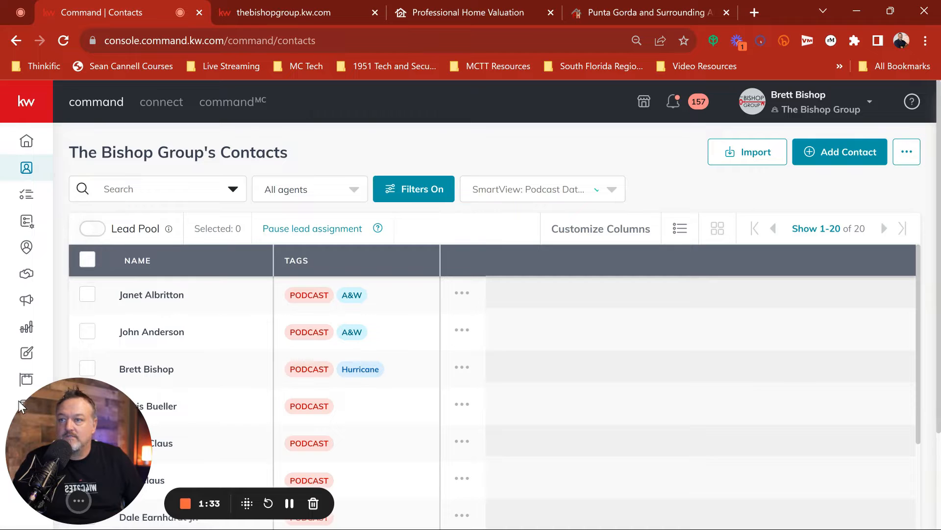
Step: Go to the Consumer page for managing the website and launch its website editor
drag(45, 428, 73, 439)
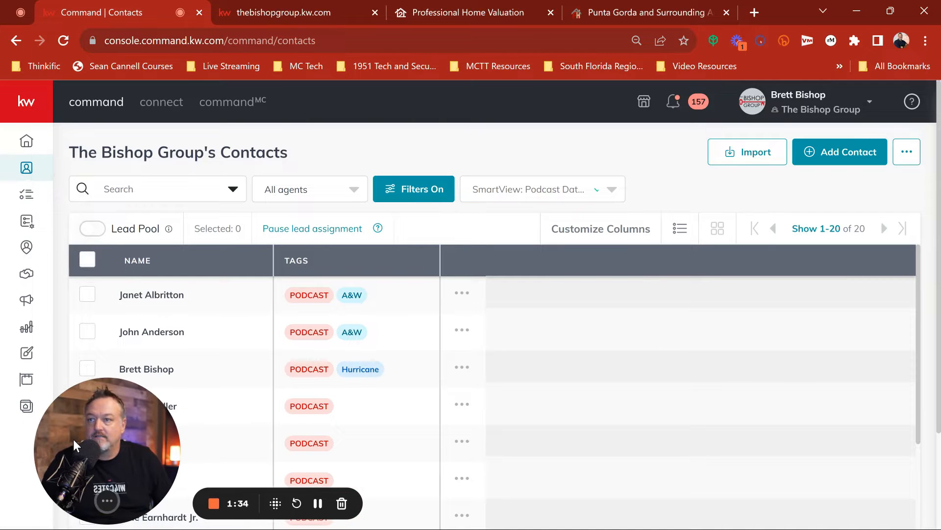
click(28, 414)
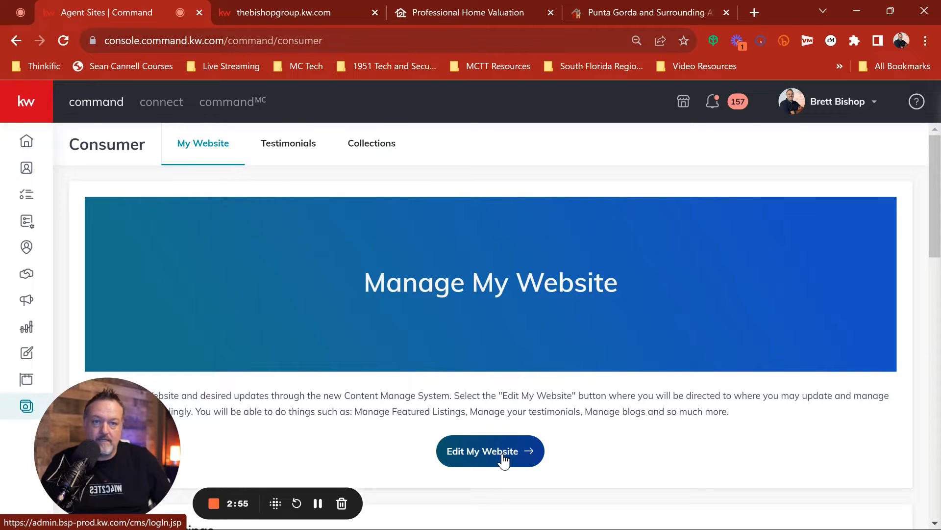
click(503, 459)
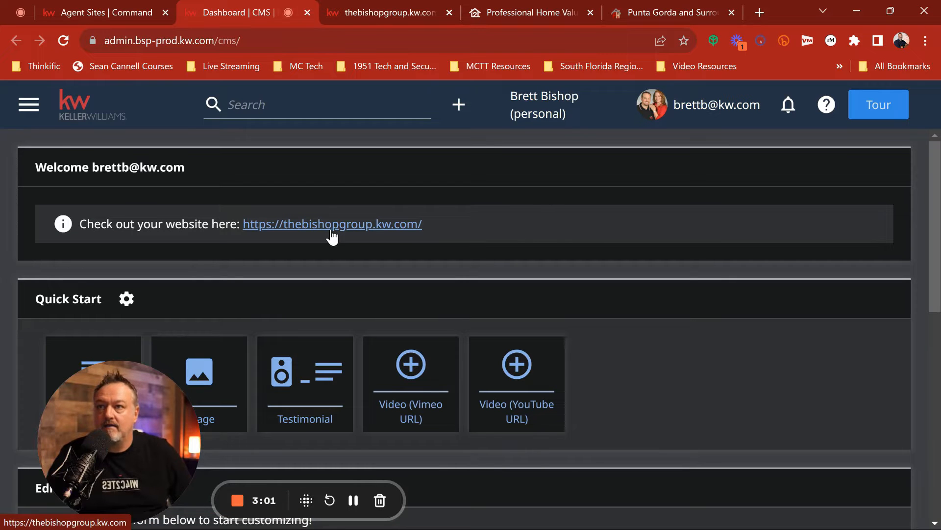
Step: Open the Organization Site settings from the Admin section of the website CMS
click(32, 111)
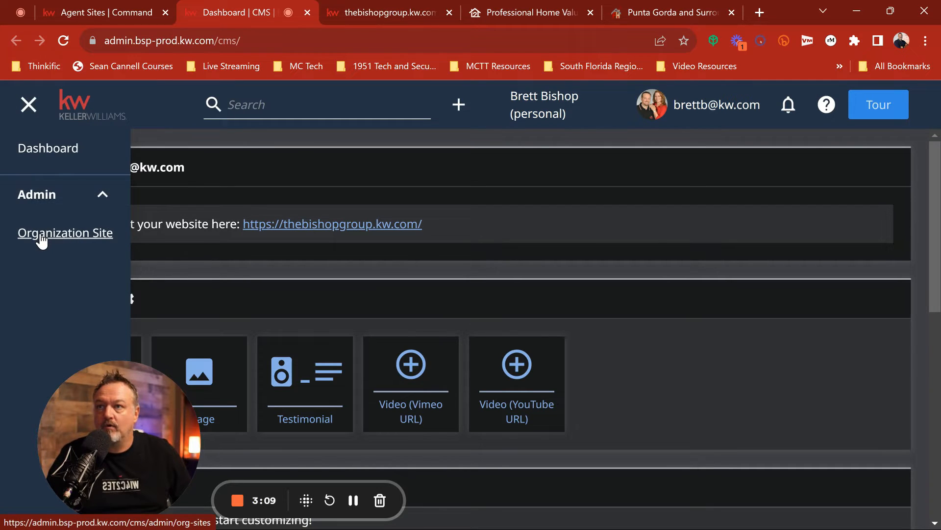
click(43, 196)
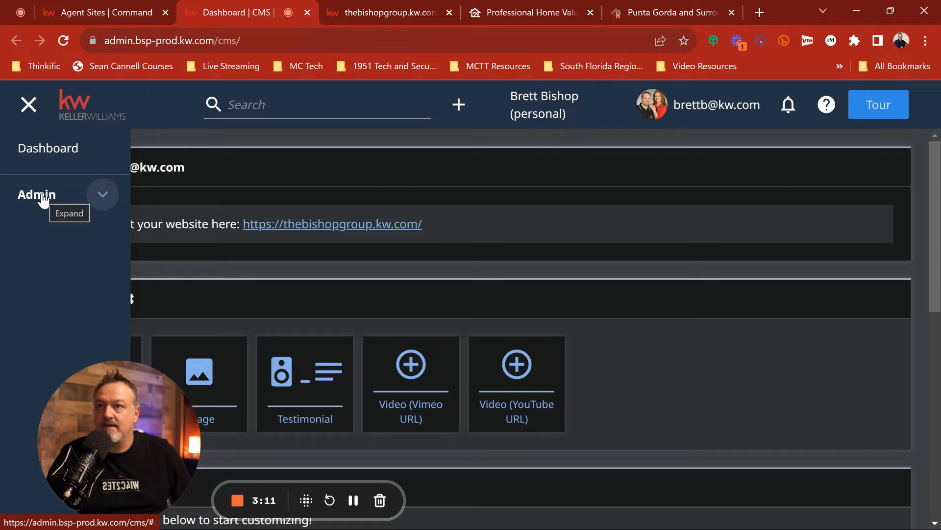
click(102, 199)
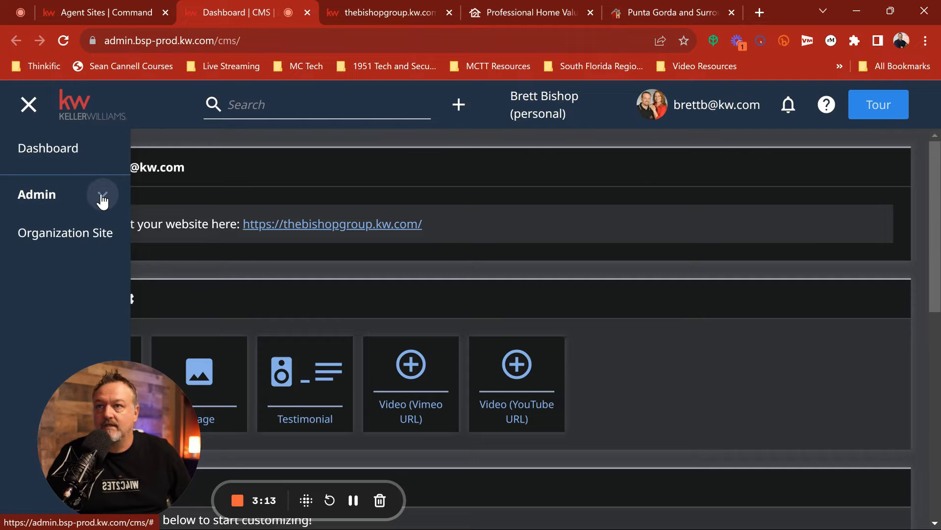
click(69, 235)
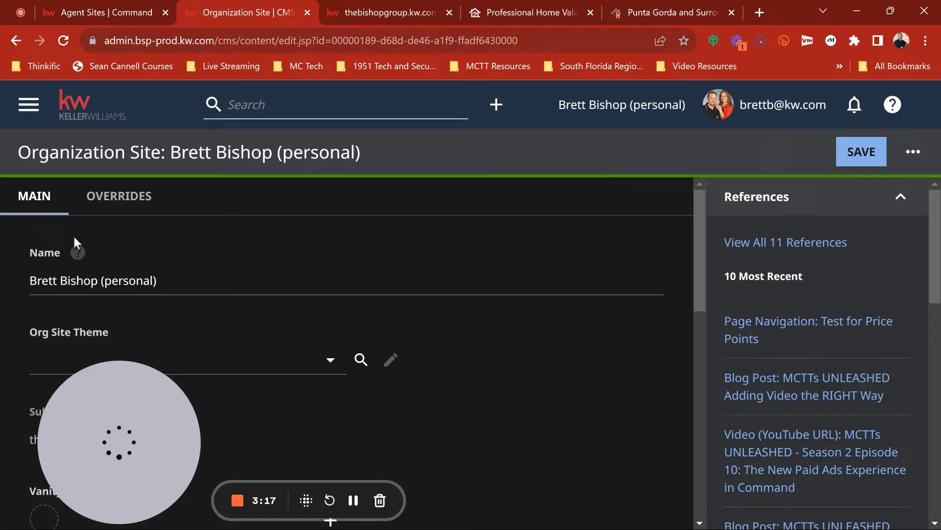
Step: Find the Navigation Provider setting of the organization site and check its available options
scroll(352, 313, down, 10)
scroll(357, 302, down, 2)
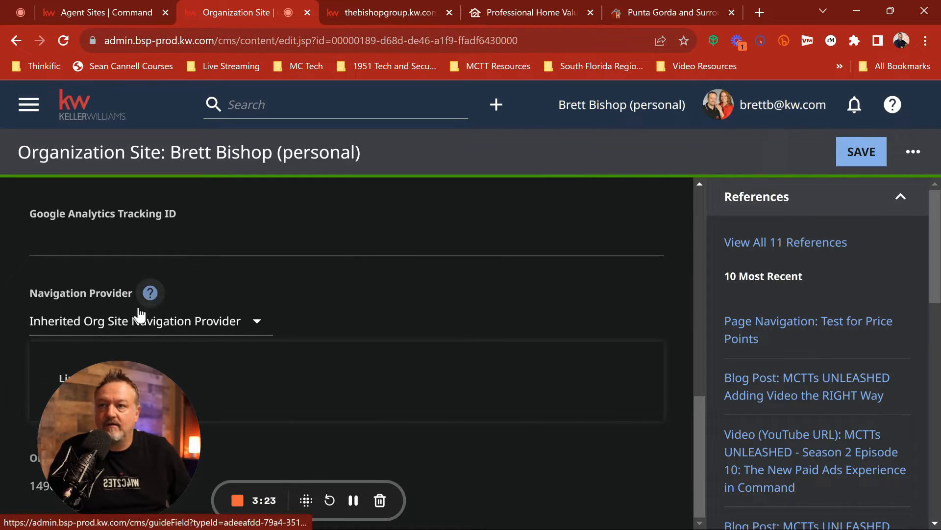
click(256, 322)
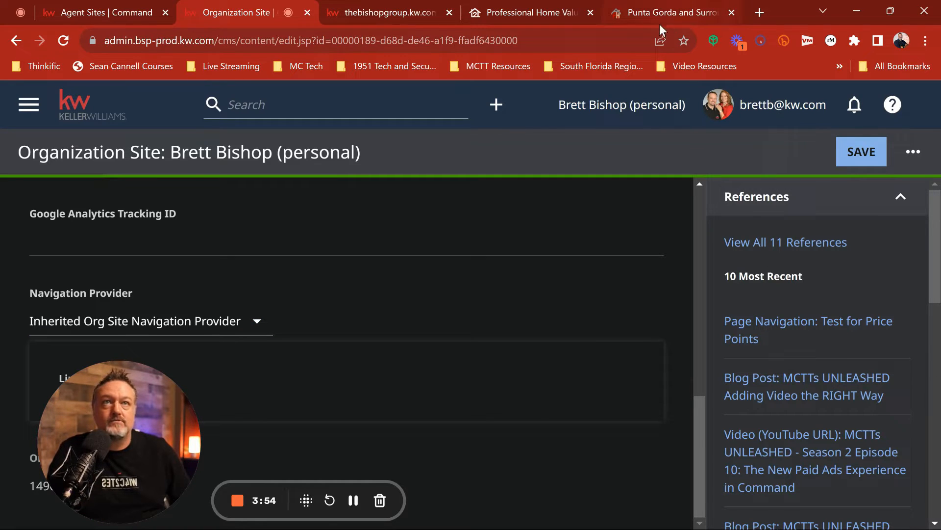
Step: Examine the main navigation menu on the live agent website, including Blog and More, and return to the organization site settings
click(385, 13)
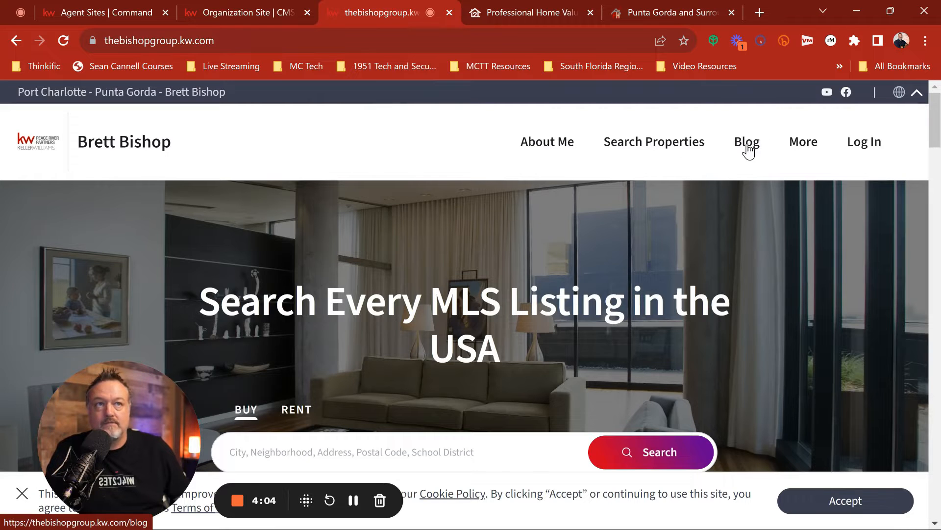
mouse_move(801, 147)
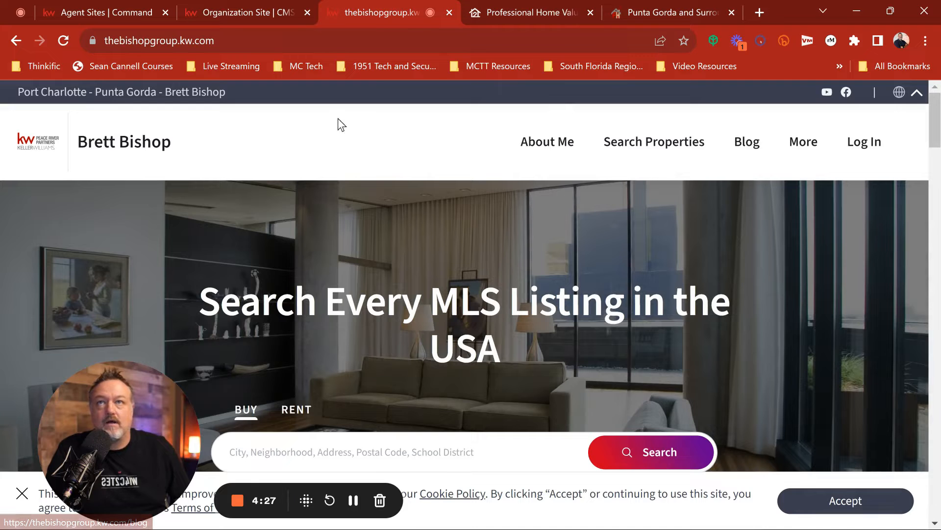
click(218, 10)
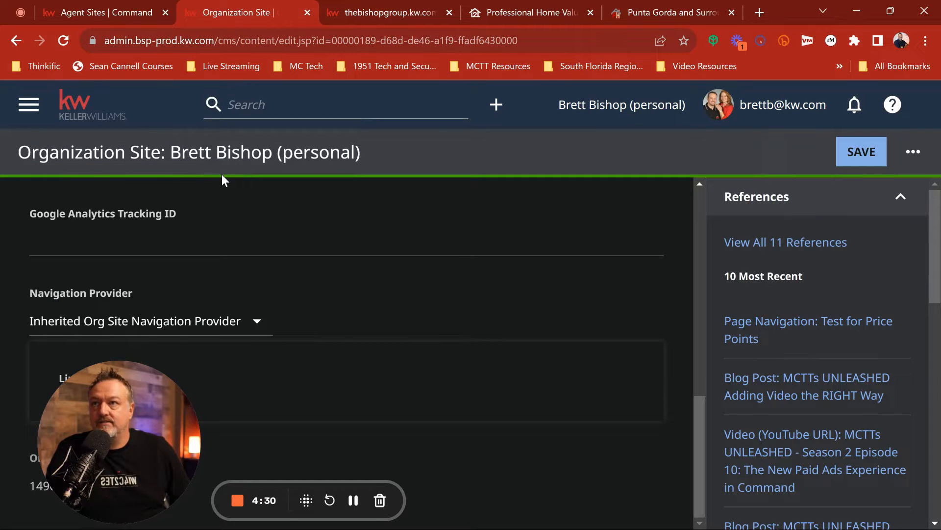
Step: Set the organization site's Navigation Provider to Custom Org Site Navigation Provider
click(255, 322)
click(221, 289)
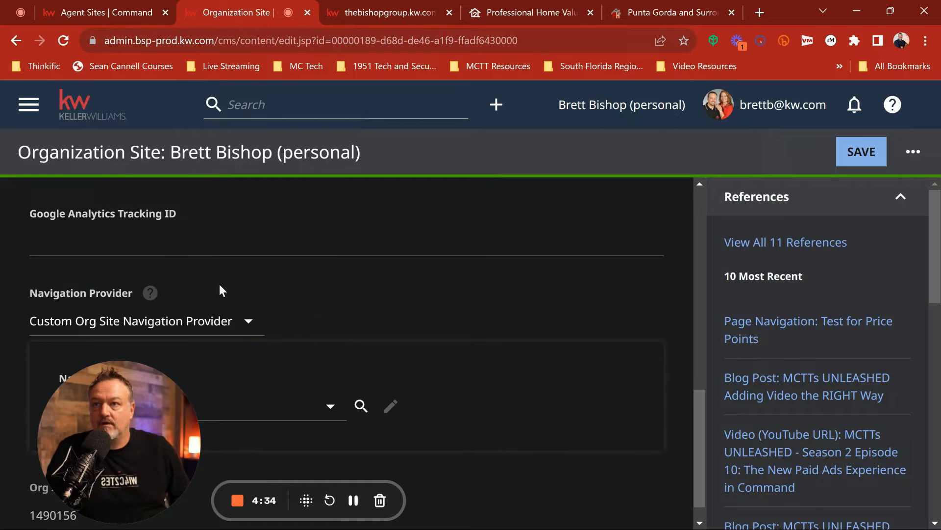
scroll(294, 275, down, 1)
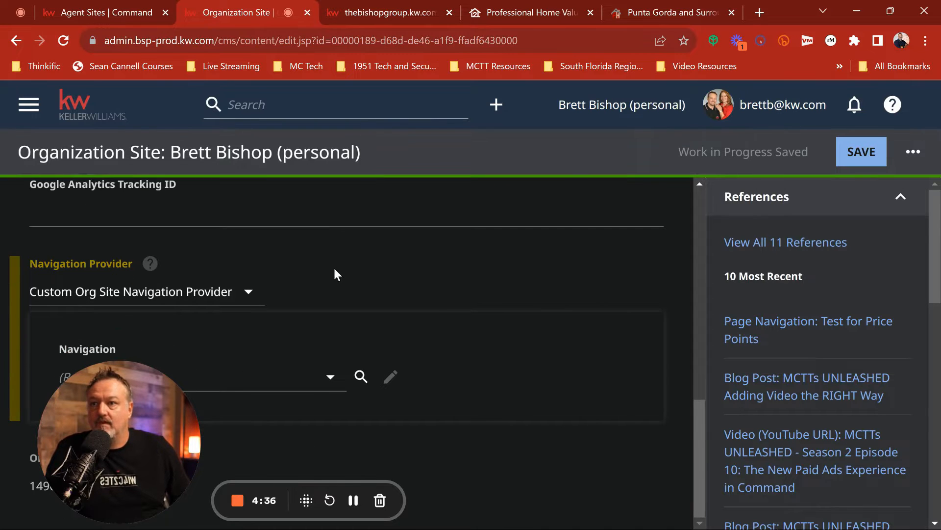
drag(125, 437, 860, 438)
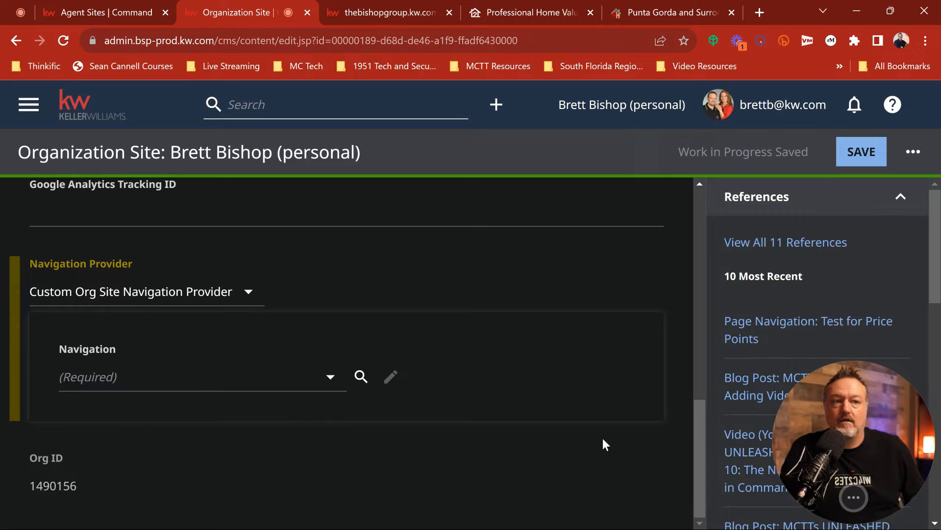
Step: Create a new page navigation for the provider with the internal name "Custom Navigation with Search Options"
click(149, 385)
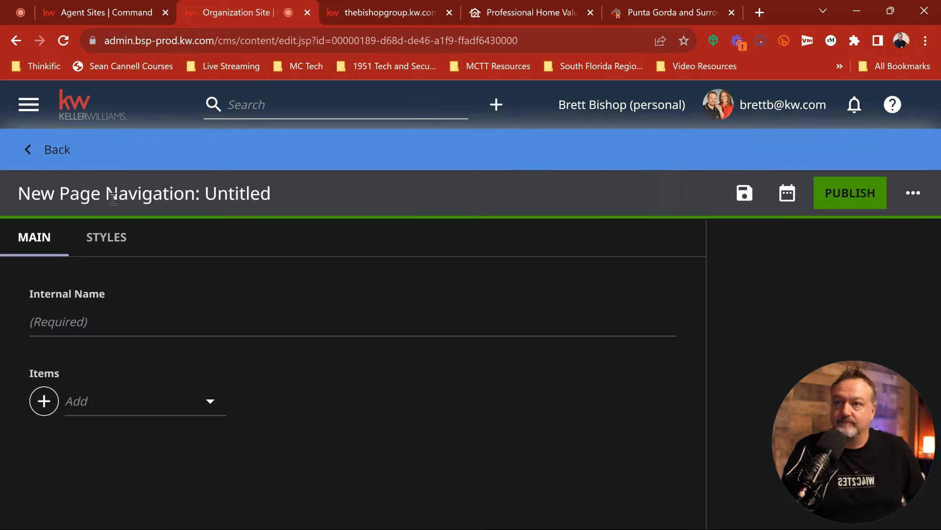
click(72, 324)
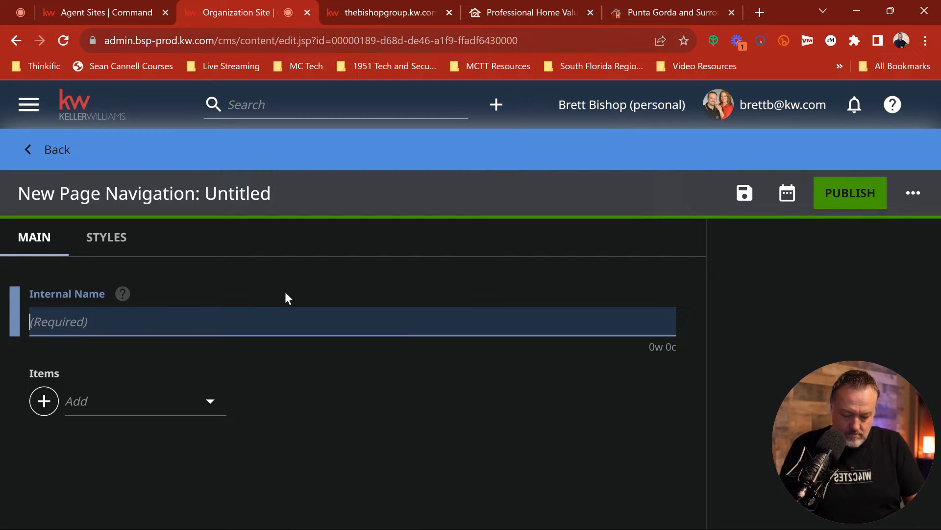
text(Cust)
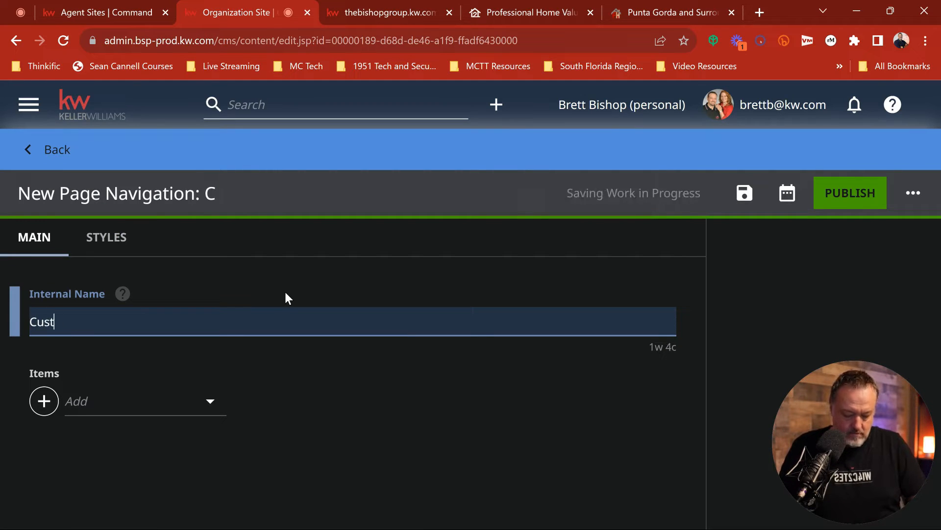
text(om Navigation with Search Options)
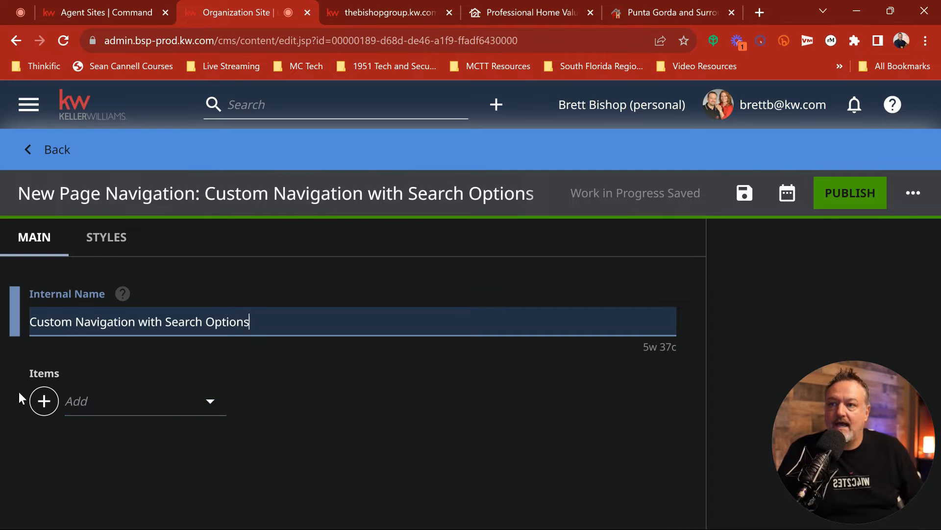
Step: Add a Simple Navigation Item with the text "What's Your Home Worth?" and the description "Receive a FREE Immediate Estimate of Your Home's Value"
click(53, 404)
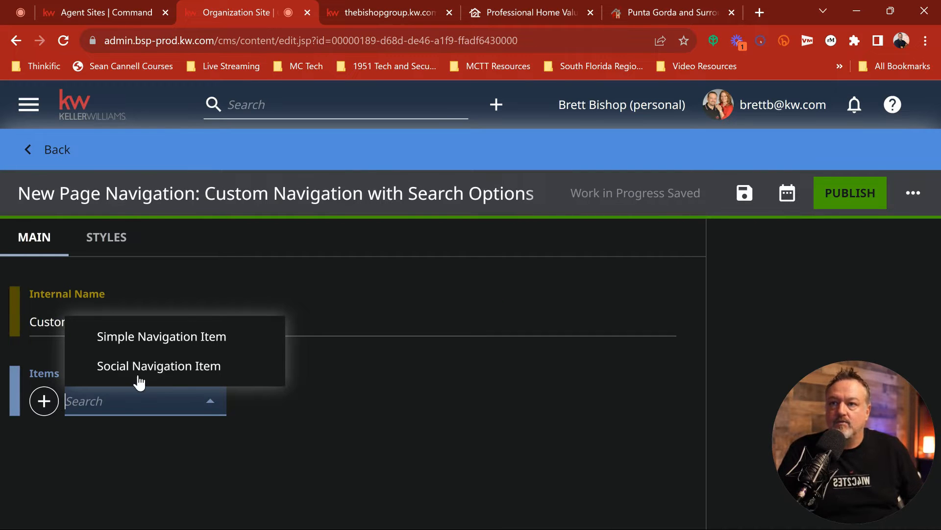
click(149, 344)
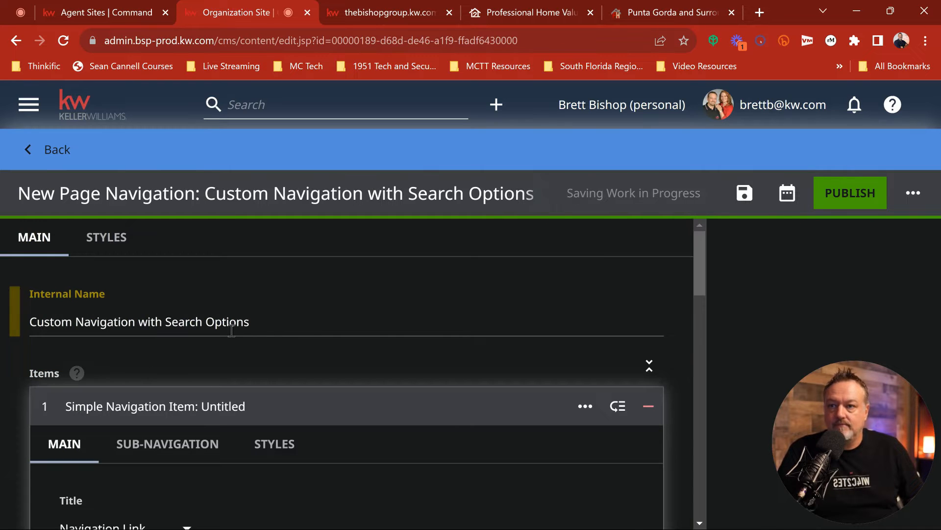
scroll(232, 334, down, 3)
scroll(238, 317, down, 3)
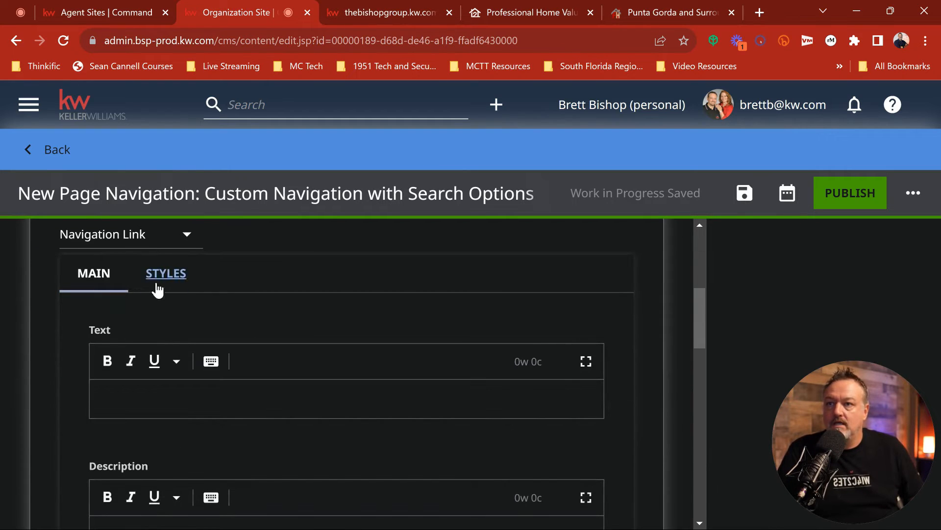
click(126, 404)
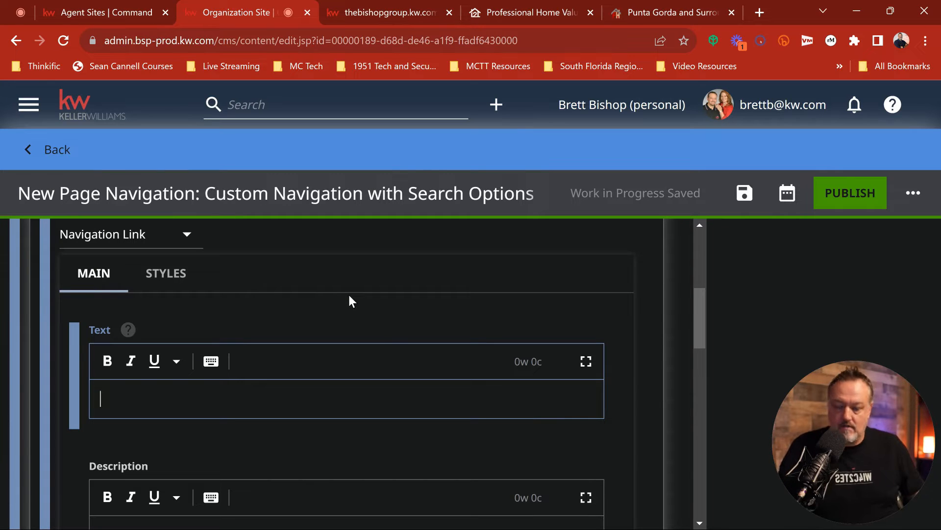
text(What)
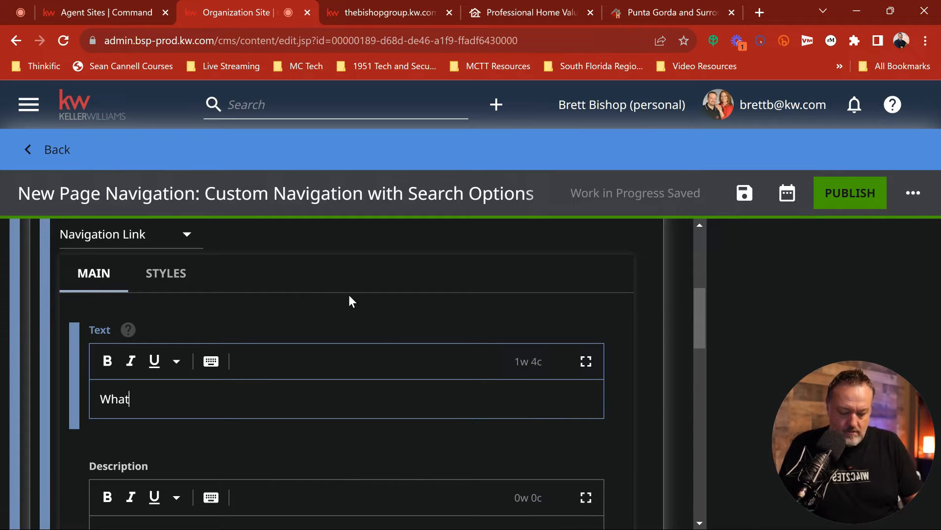
text('s M)
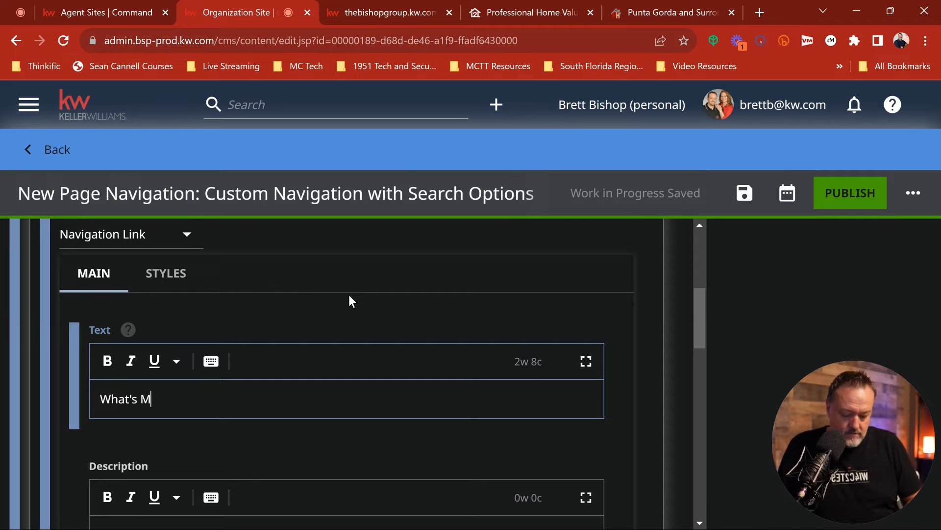
key(BackSpace)
text(Your Home Worth)
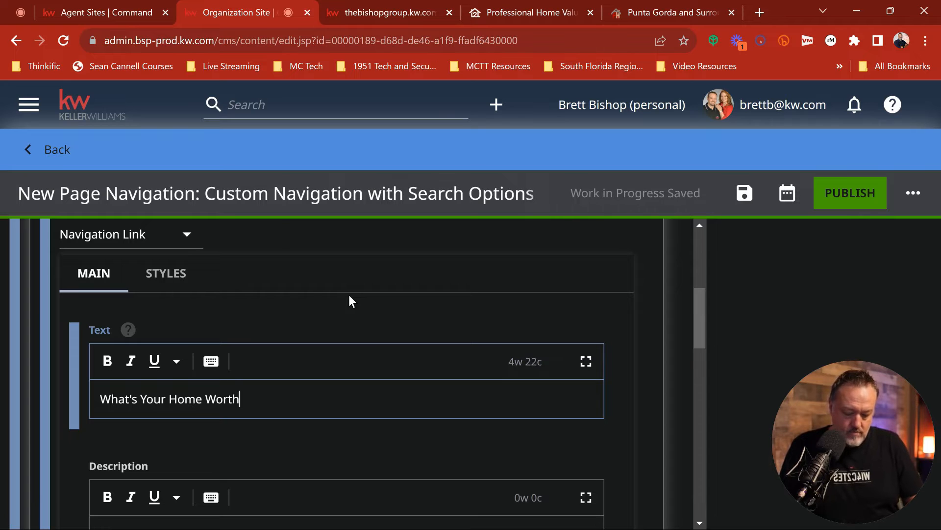
text(?)
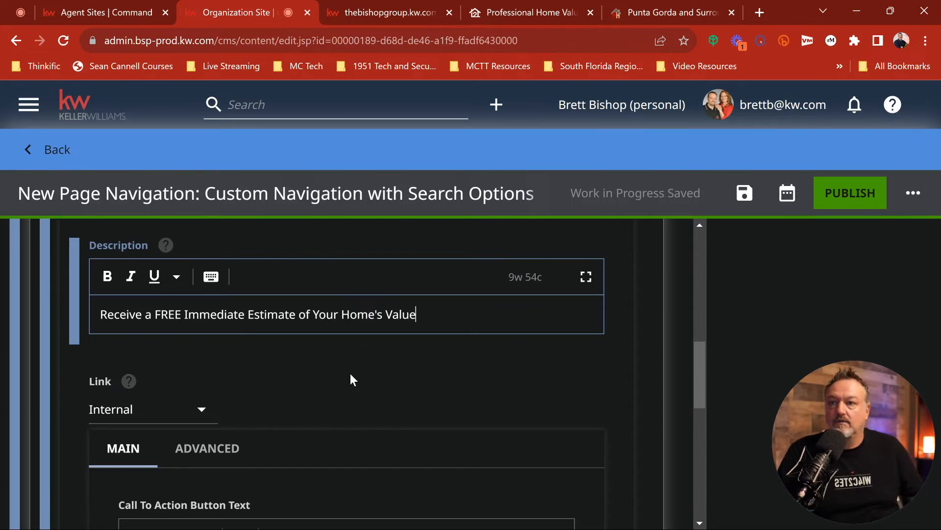
Step: Set the navigation item's link type to External
scroll(350, 373, down, 3)
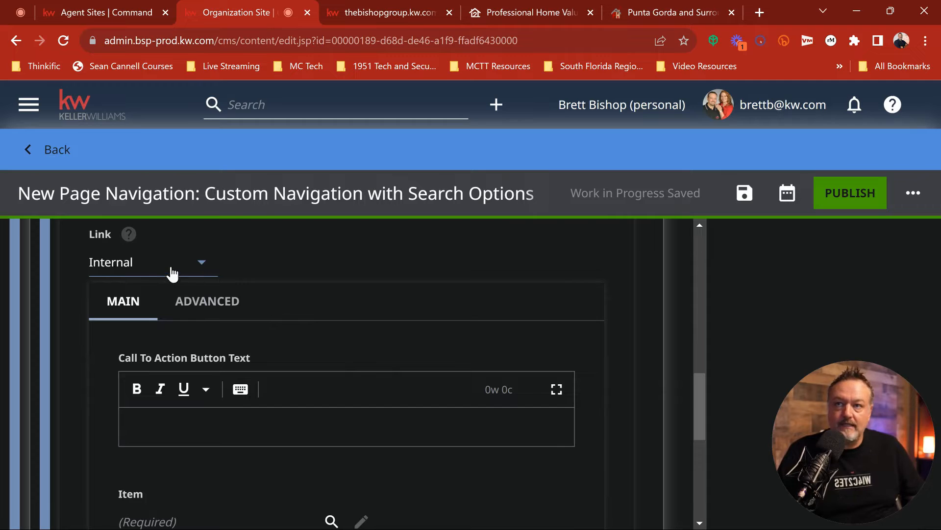
click(201, 265)
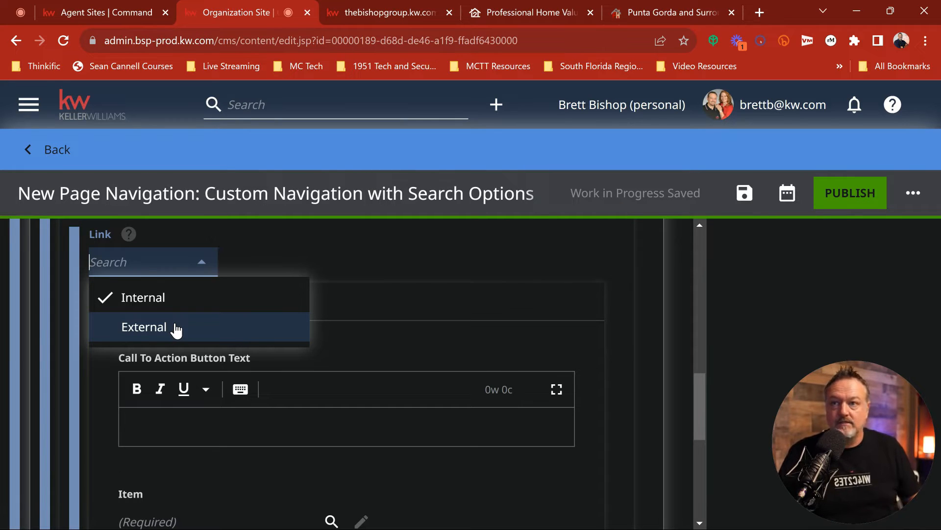
click(158, 325)
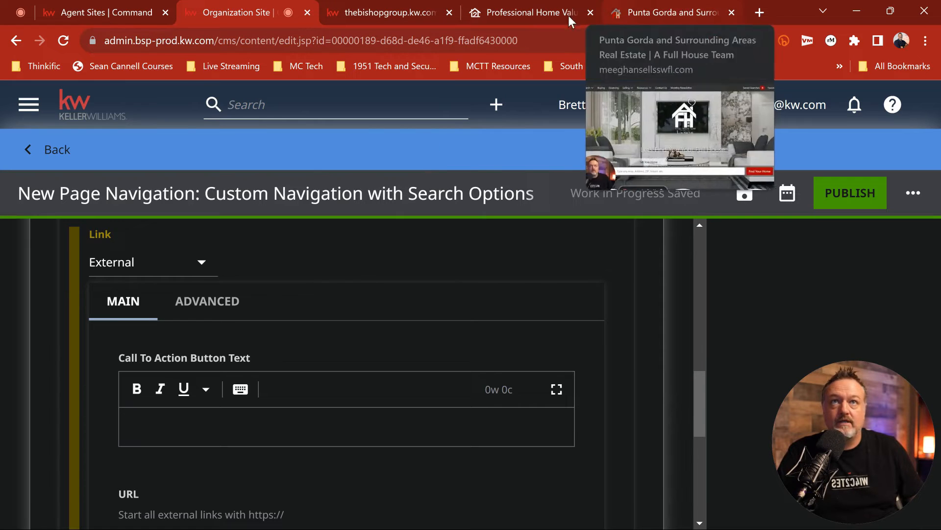
Step: Copy the full web address of the "What Is Your Home Worth" valuation page on searchallproperties.com
click(522, 10)
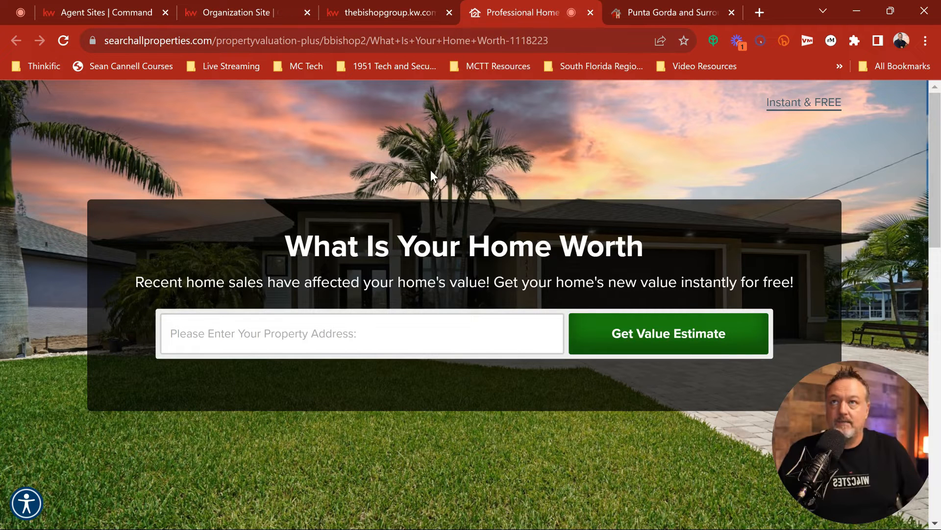
right_click(345, 40)
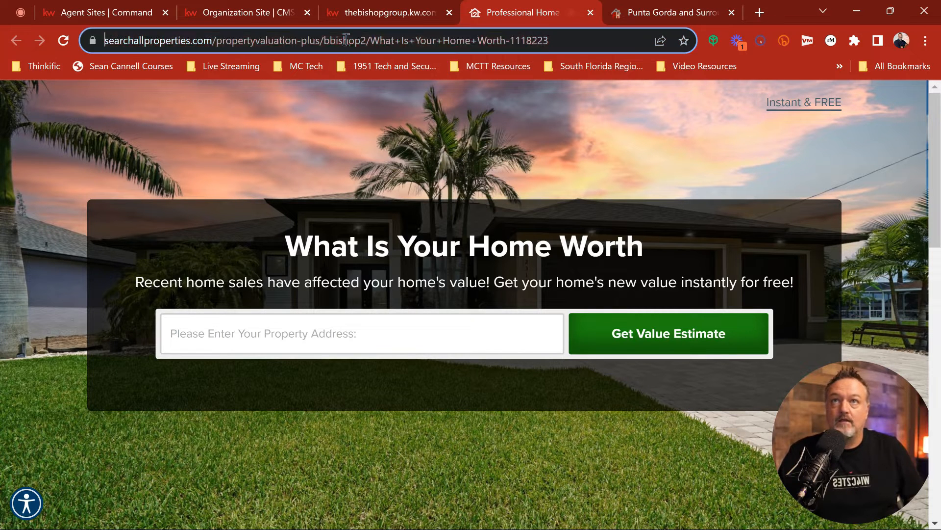
click(389, 134)
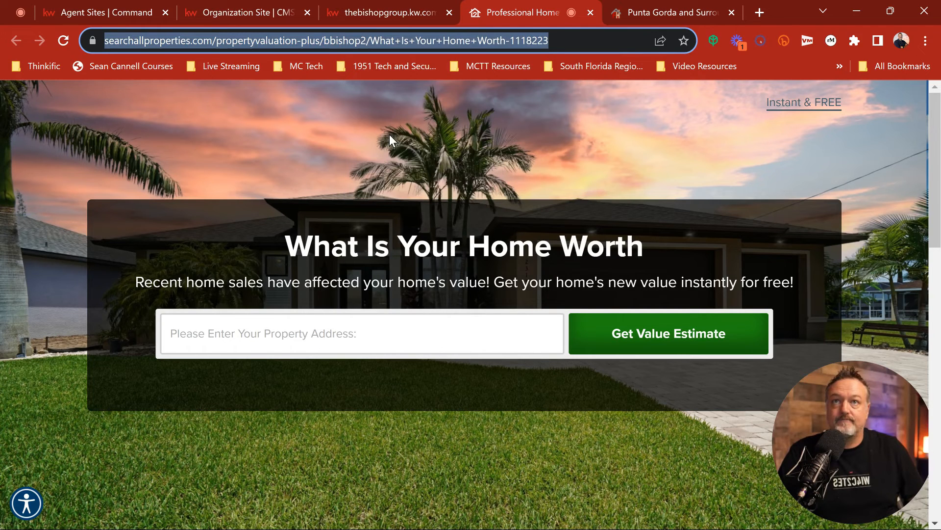
Step: Paste the copied valuation page address as the external link's URL for the "What's Your Home Worth?" item
click(227, 11)
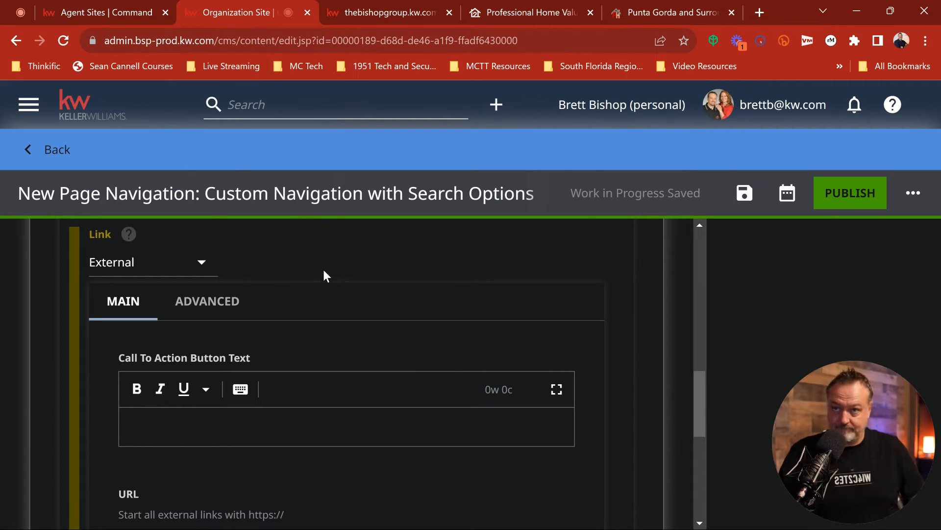
scroll(340, 282, down, 1)
scroll(341, 285, down, 1)
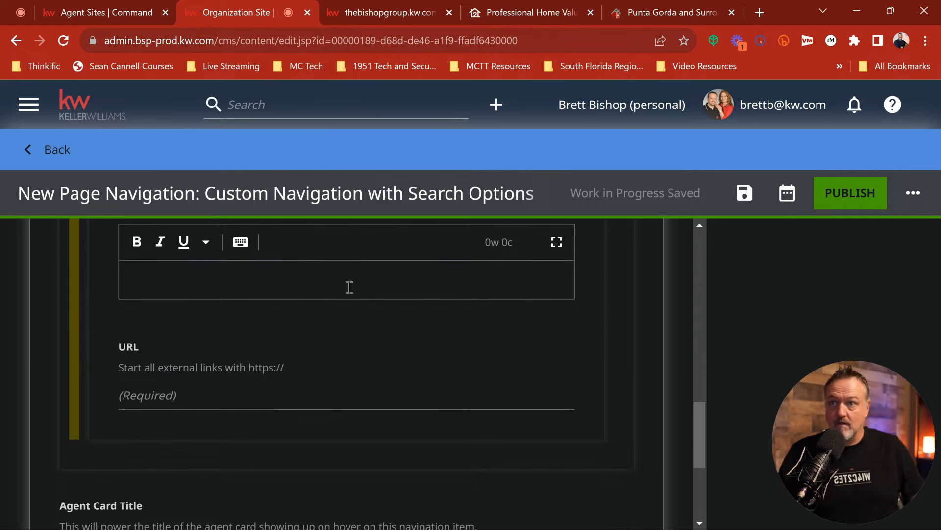
click(154, 397)
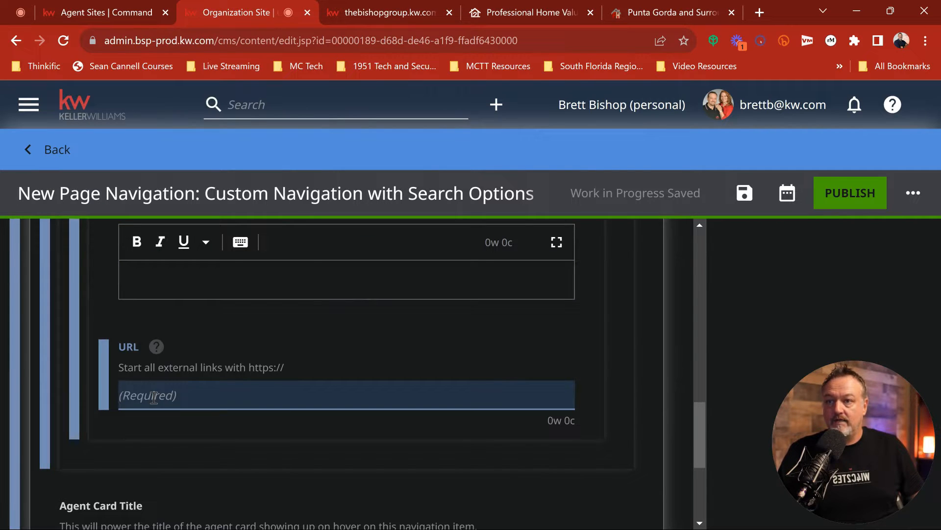
right_click(154, 397)
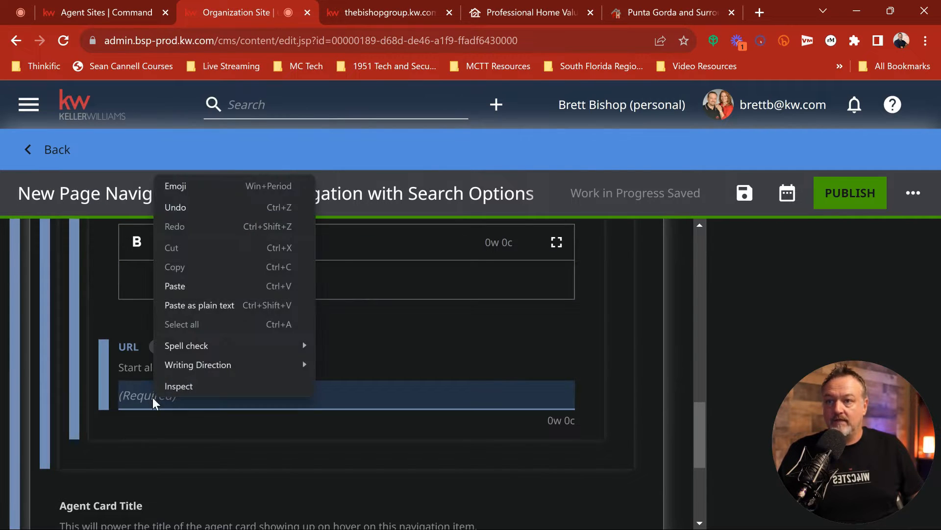
click(174, 286)
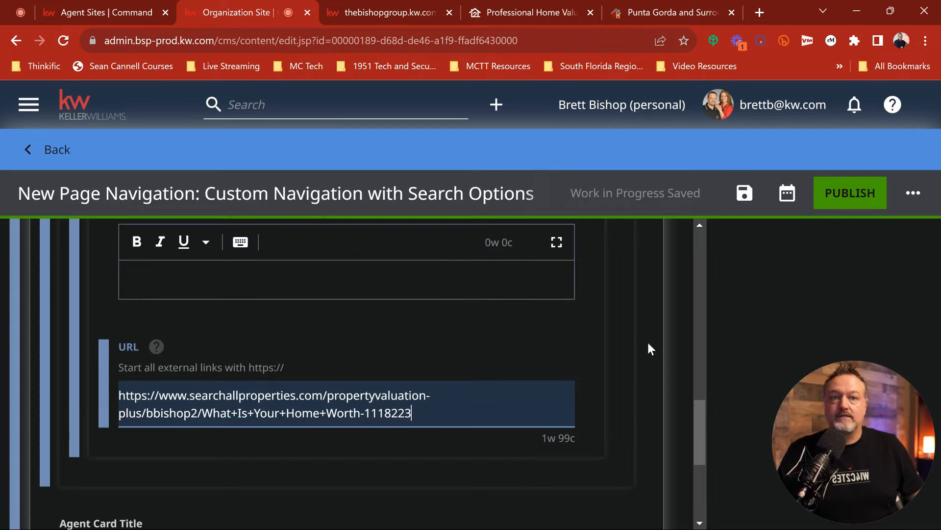
Step: Set the target of the "What's Your Home Worth?" external link to New Window/Tab
scroll(569, 367, up, 9)
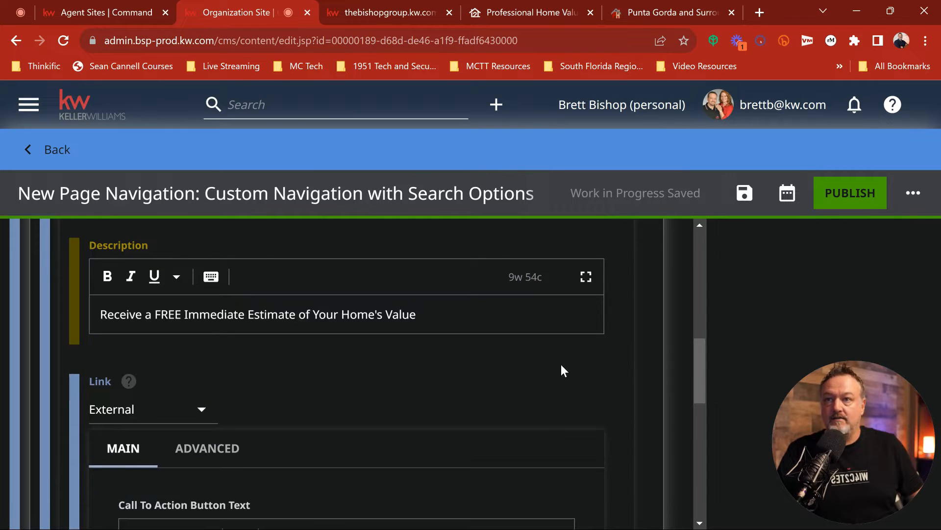
scroll(560, 363, up, 2)
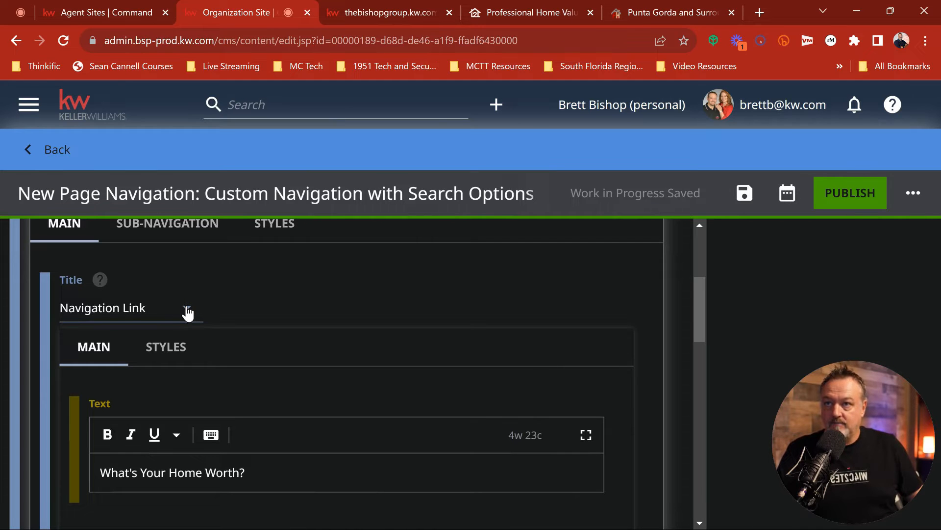
scroll(390, 319, down, 3)
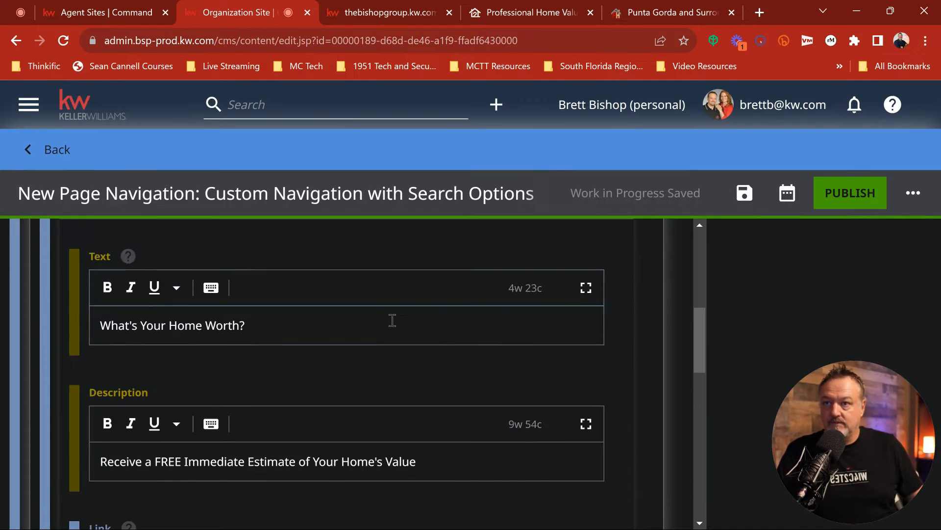
scroll(387, 320, down, 7)
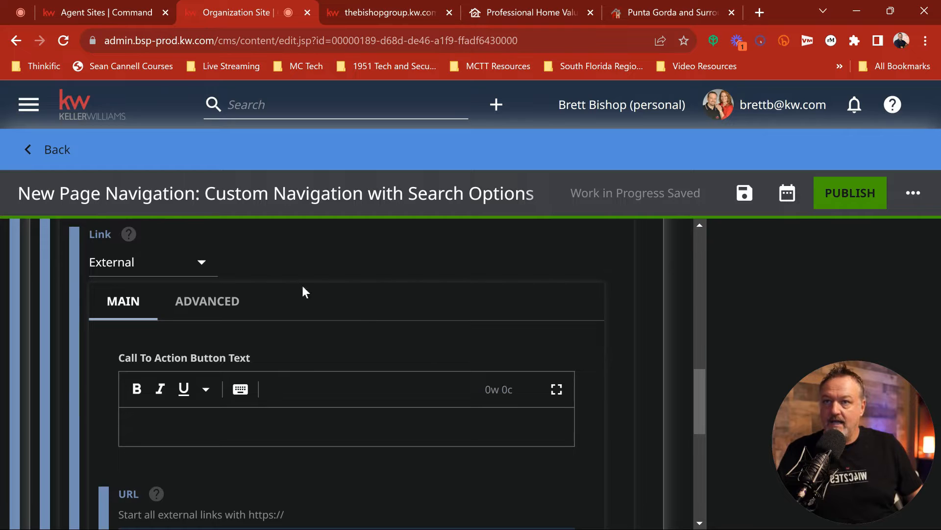
click(205, 308)
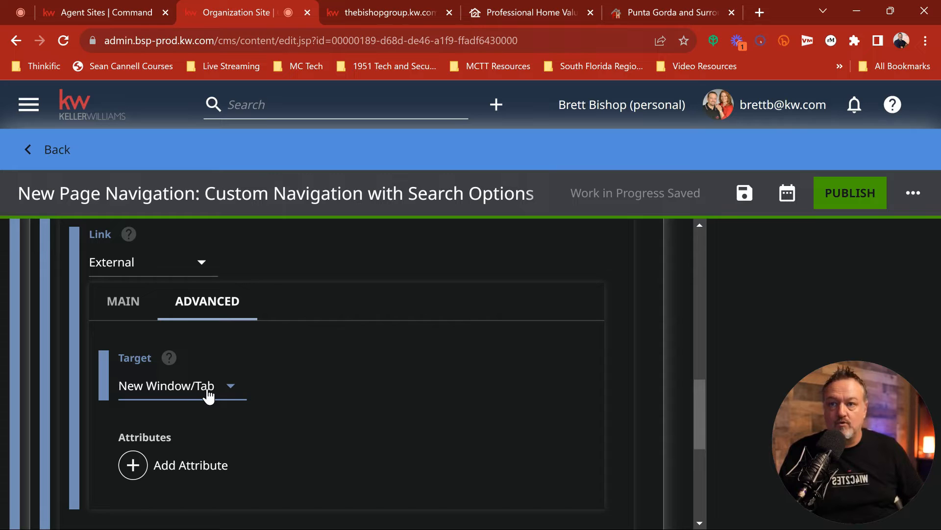
scroll(424, 365, down, 6)
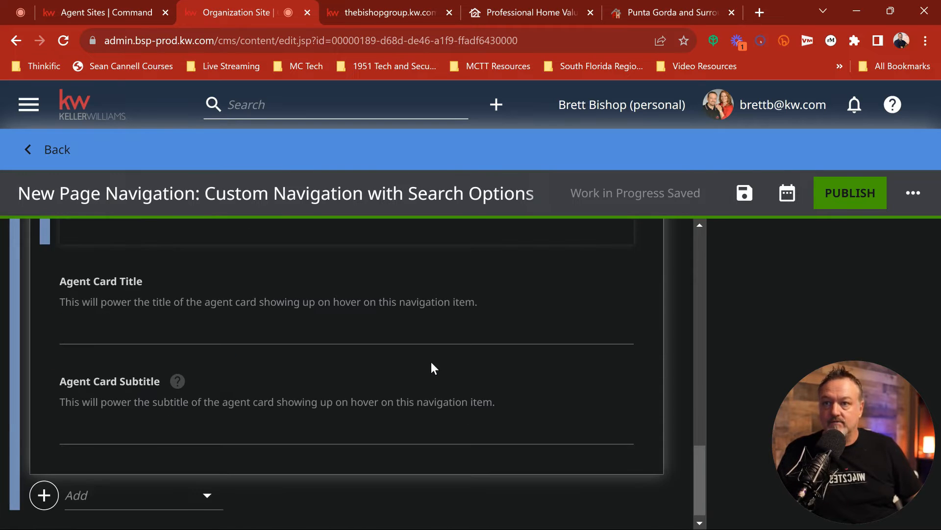
scroll(433, 368, up, 15)
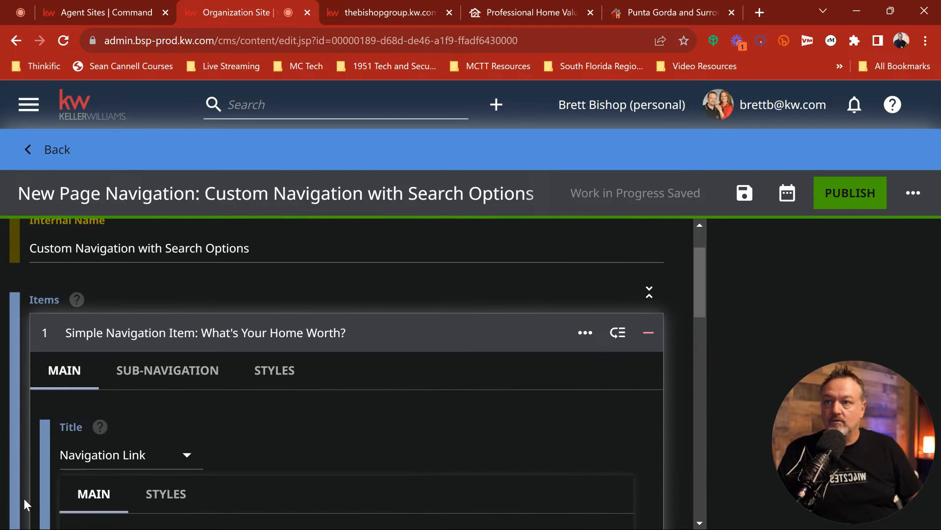
click(186, 456)
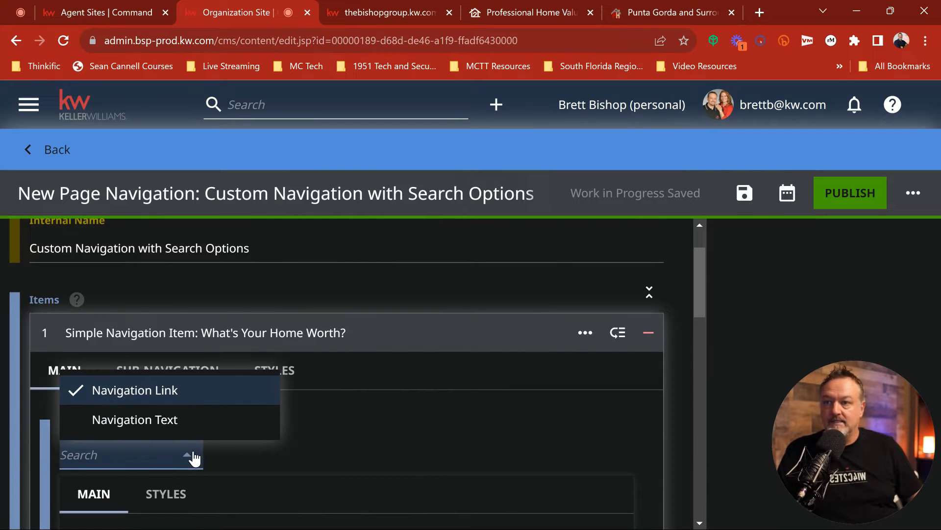
click(391, 416)
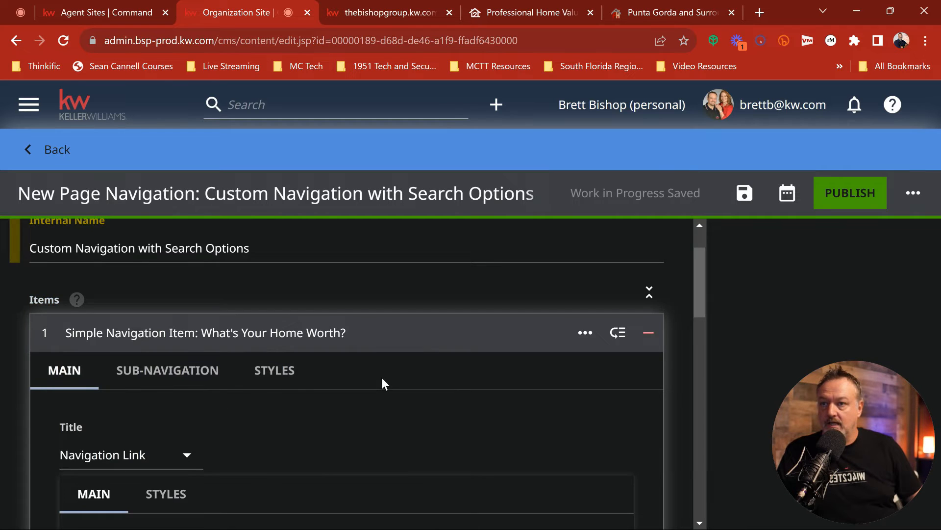
scroll(372, 363, down, 3)
scroll(343, 356, up, 2)
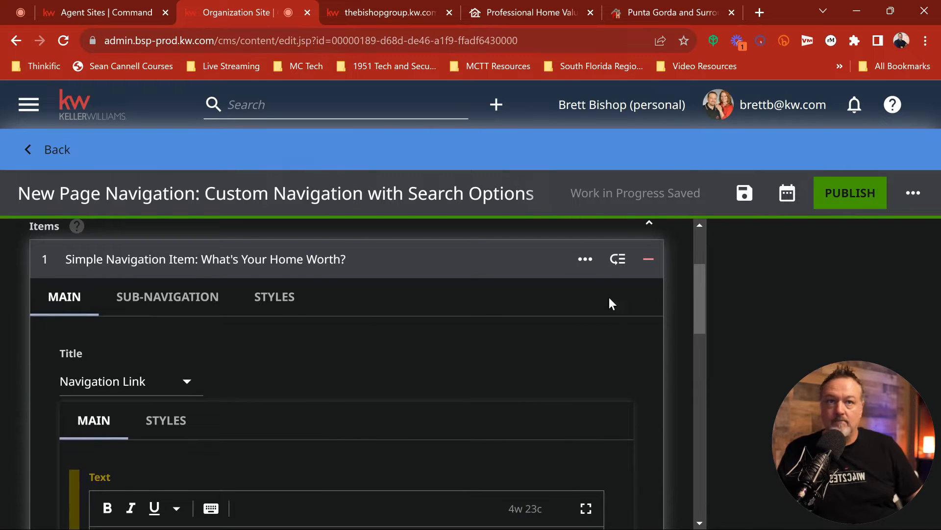
Step: Collapse the "What's Your Home Worth?" item and add a second Simple Navigation Item with the text "Search"
click(45, 261)
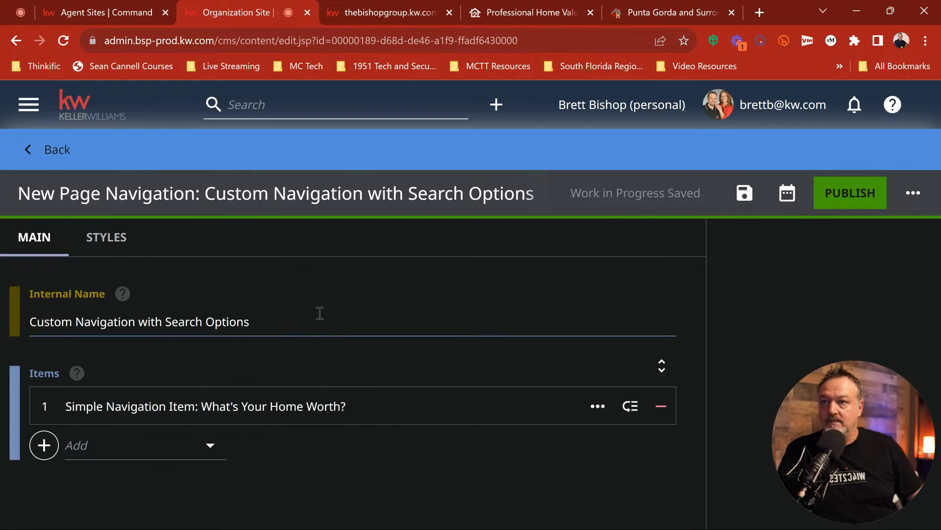
click(210, 447)
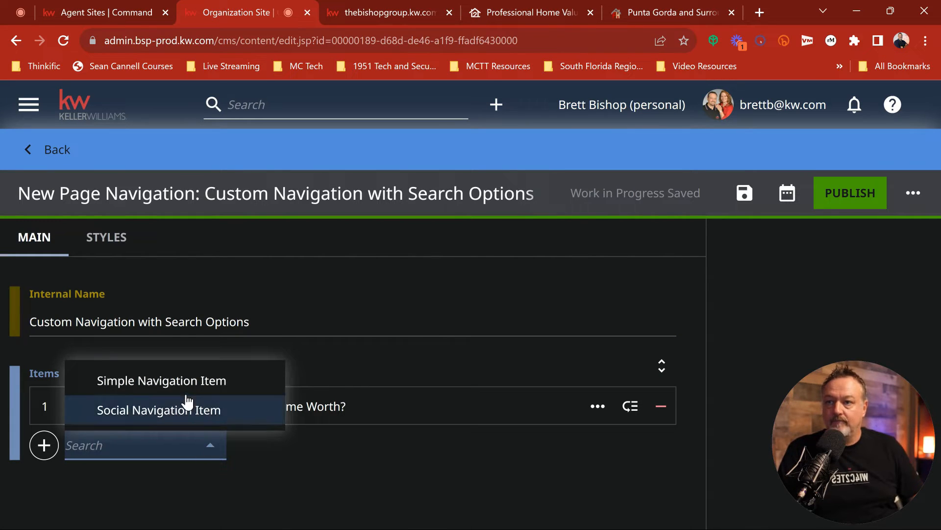
click(165, 385)
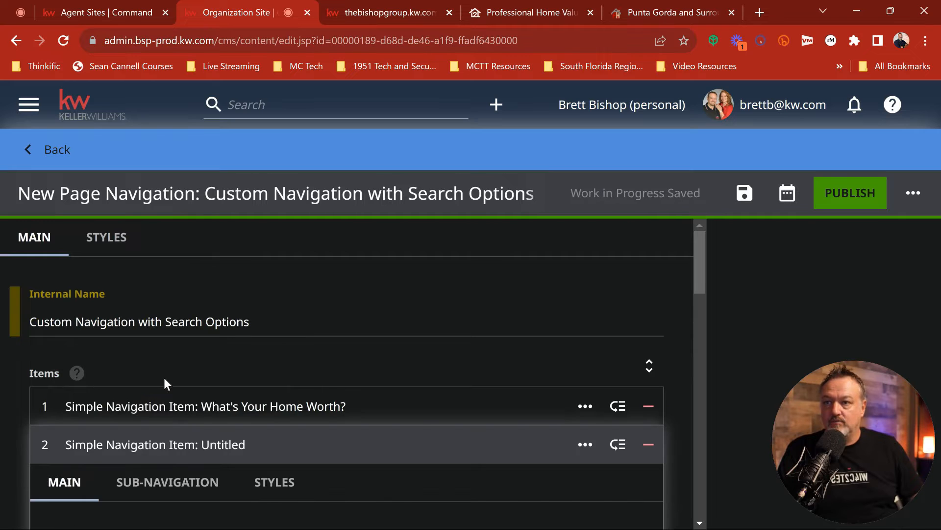
scroll(466, 290, down, 3)
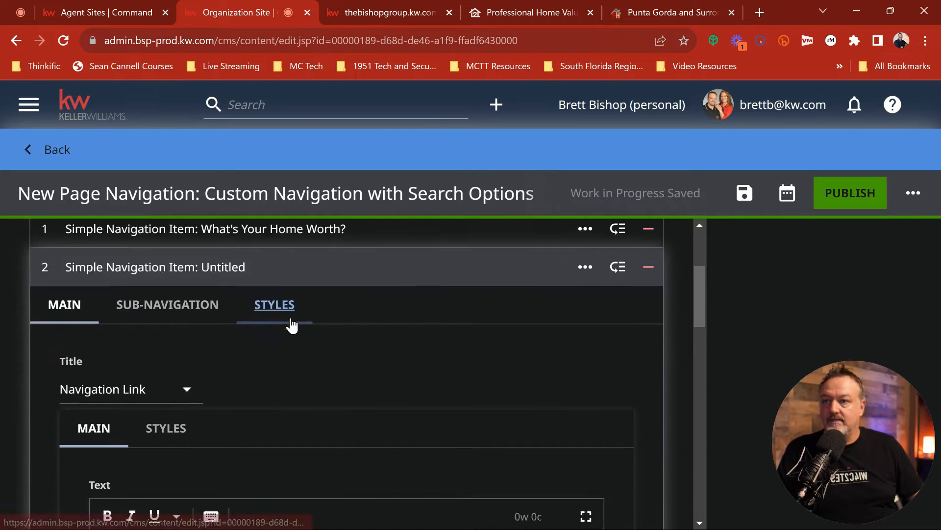
scroll(290, 321, down, 3)
click(121, 437)
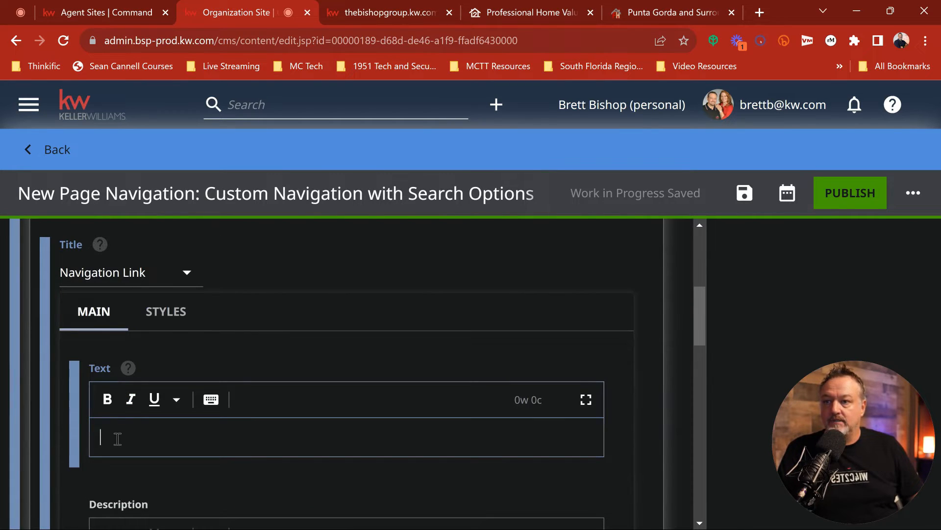
text(Search)
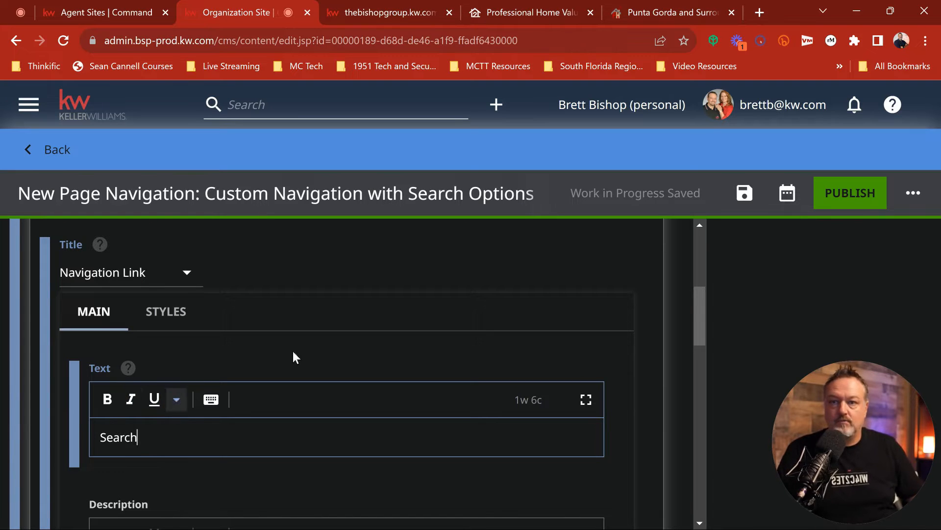
Step: Enter "Search All MLS Listings in the USA" as the description of the Search navigation item
scroll(379, 304, down, 3)
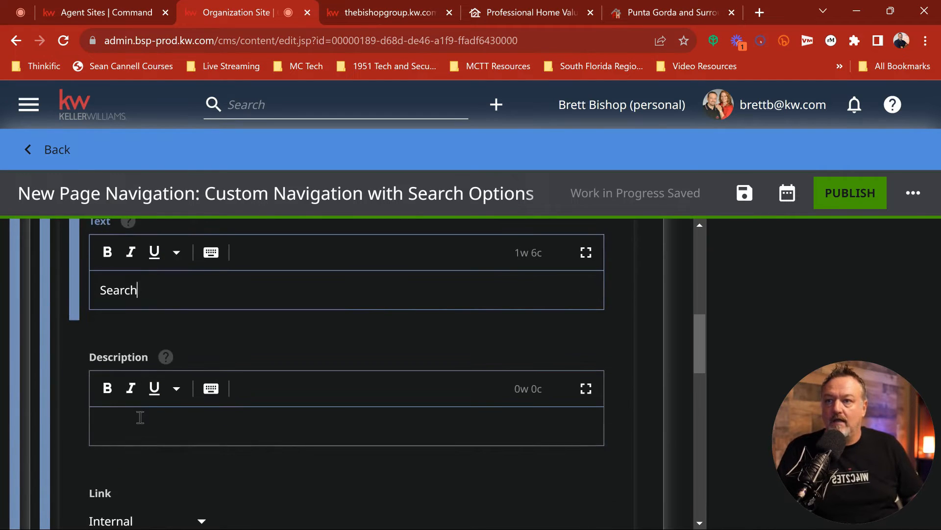
click(113, 426)
text(Sear)
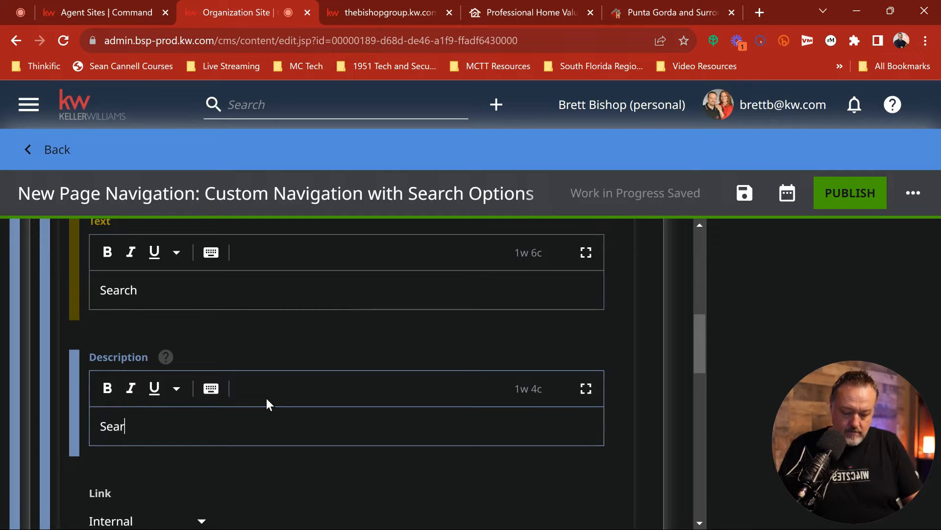
text(ch A)
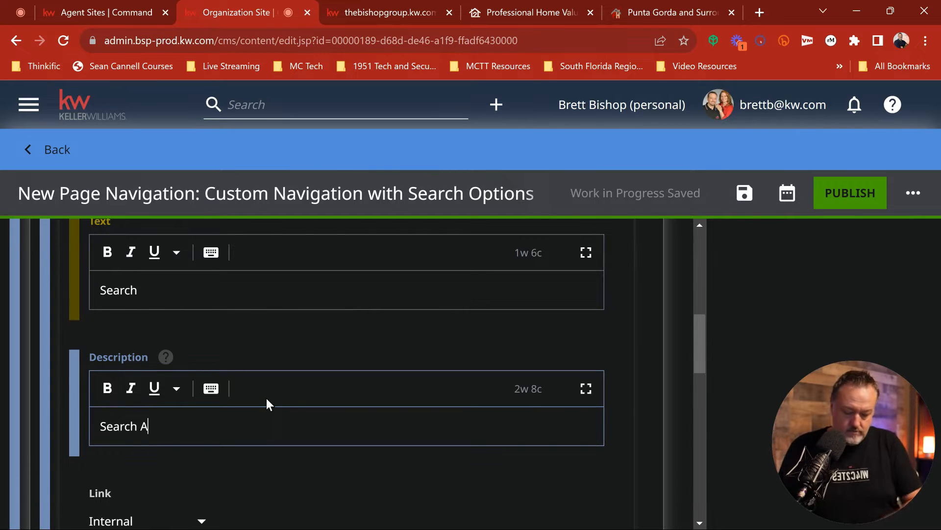
text(ll ML)
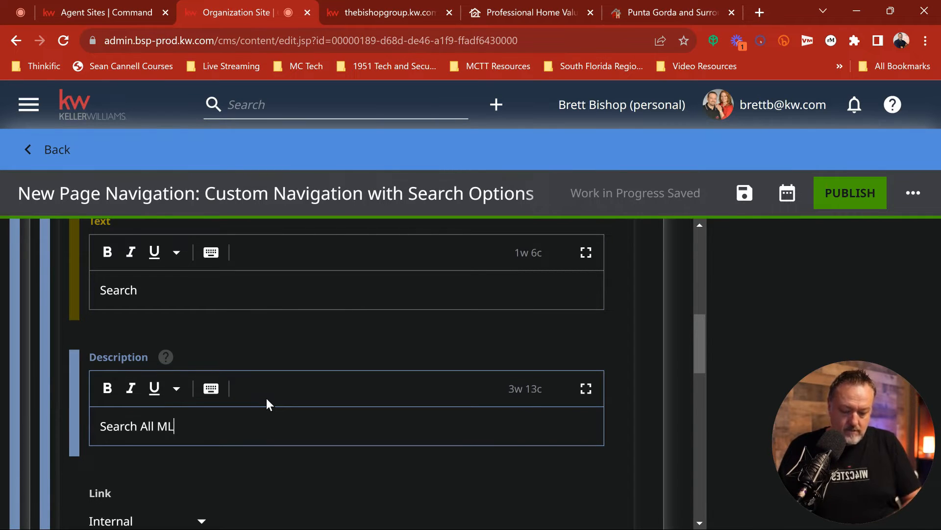
text(S Listings)
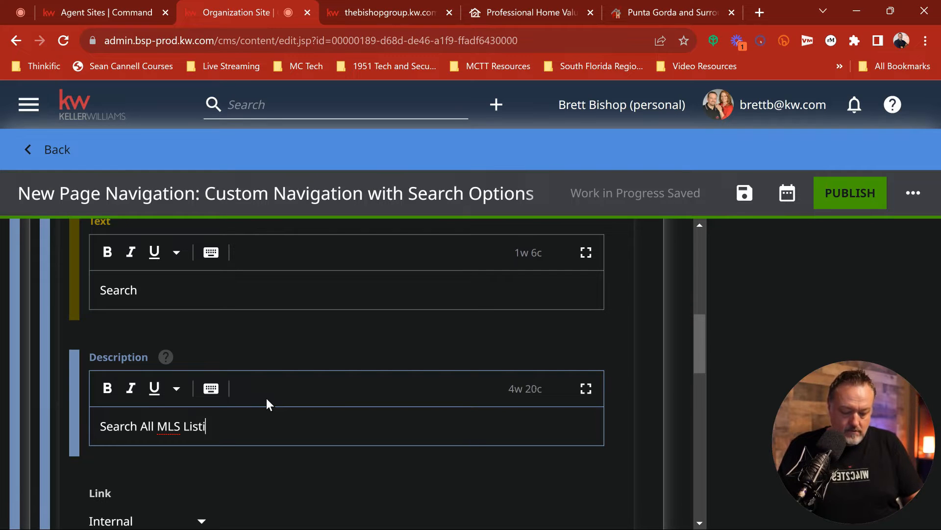
text(th)
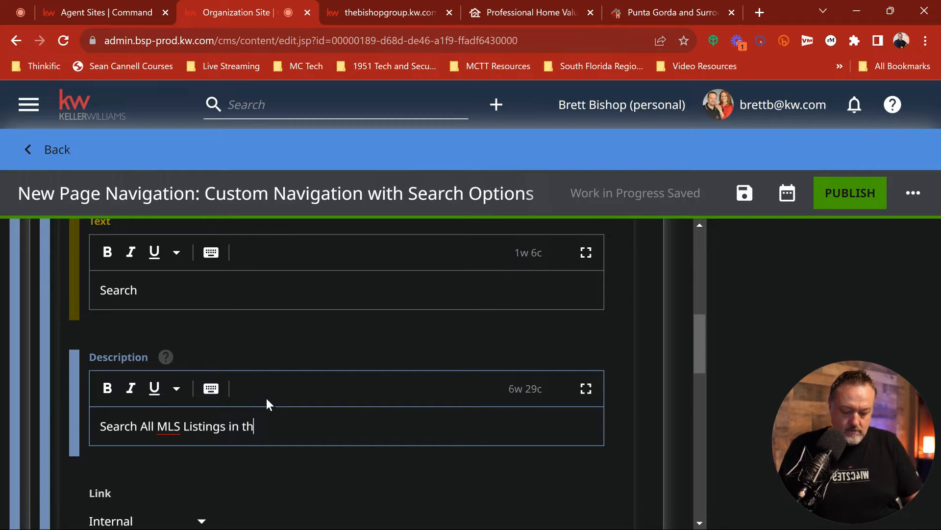
text(e USA)
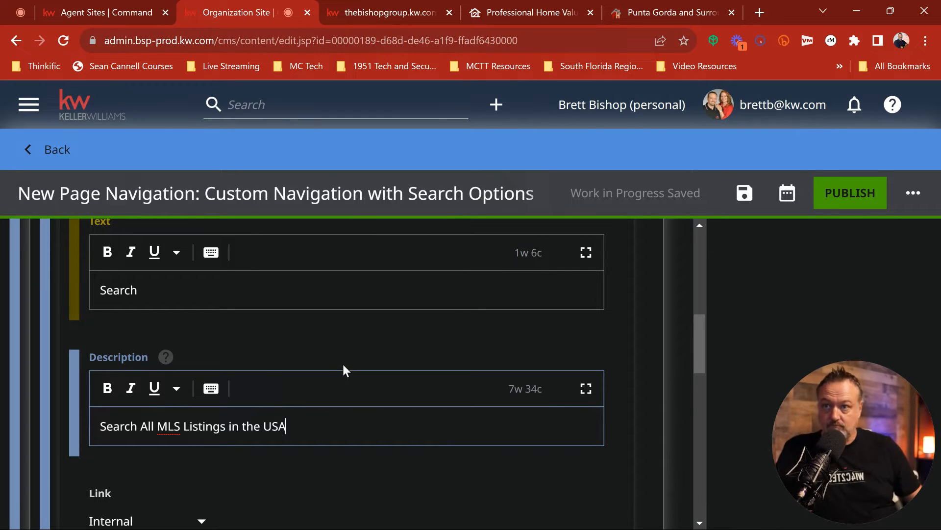
Step: Set the link type of the Search navigation item to External
scroll(343, 369, down, 1)
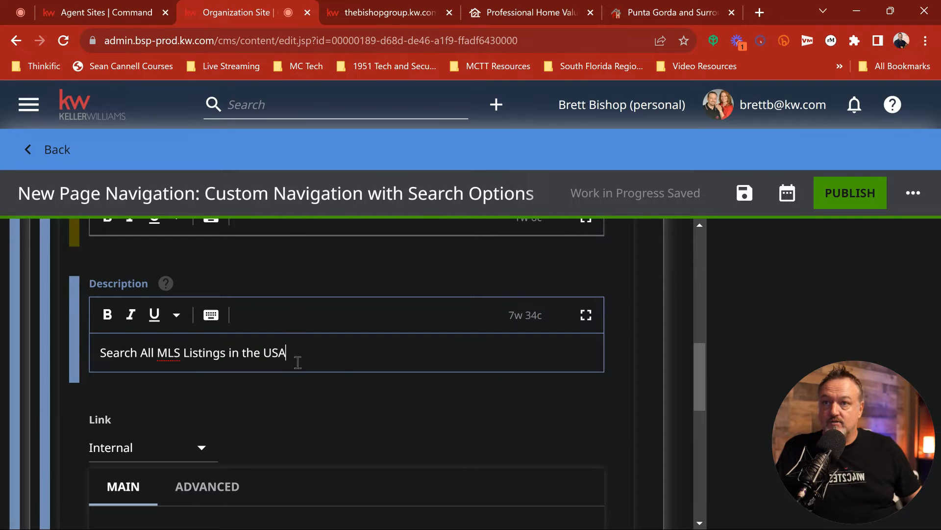
scroll(370, 354, down, 1)
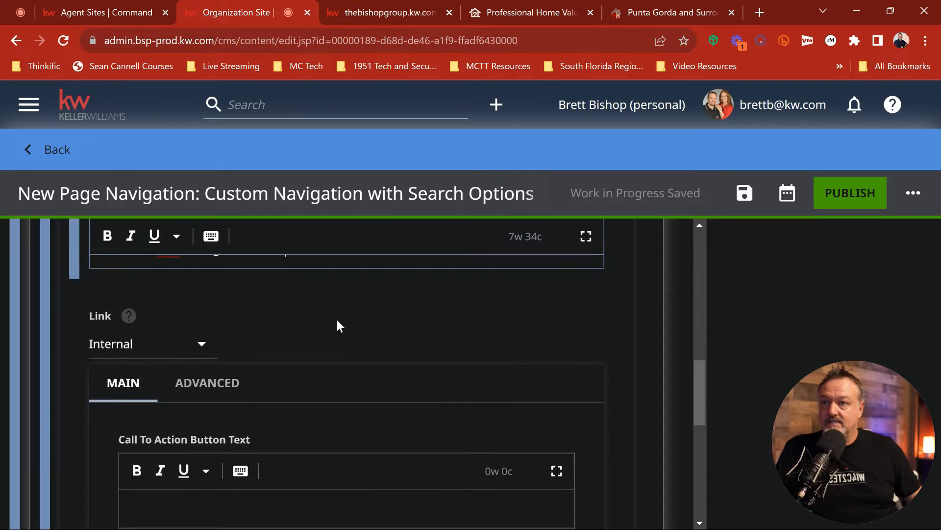
scroll(337, 325, down, 2)
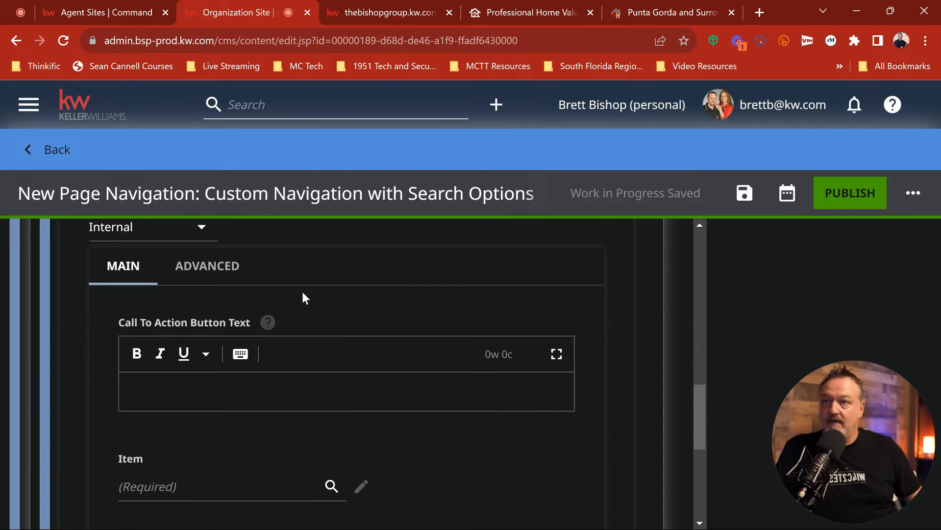
click(201, 235)
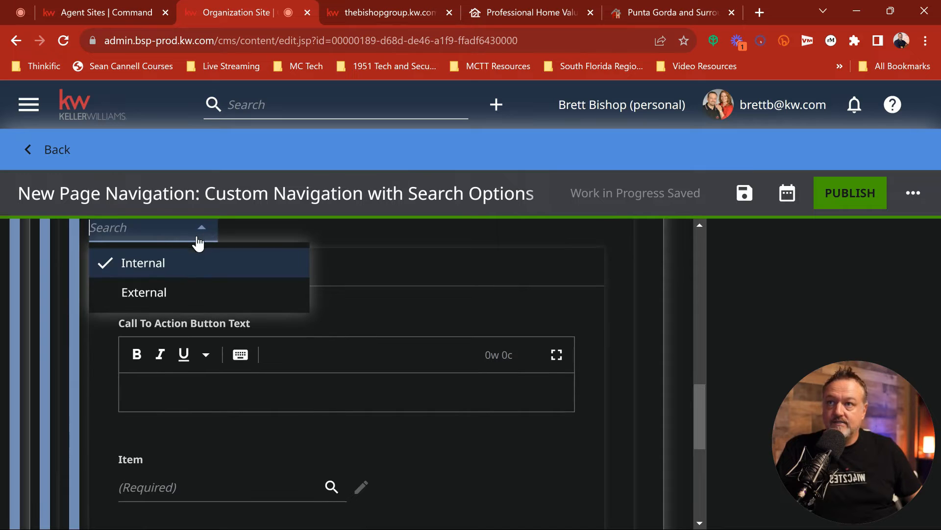
click(171, 294)
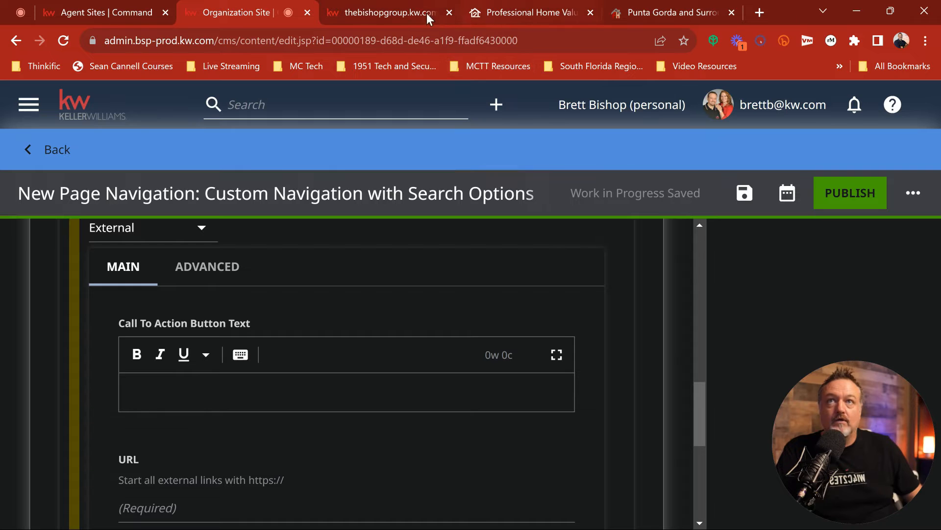
Step: Switch to the agent website's property search page and copy its full search/sale address
click(404, 13)
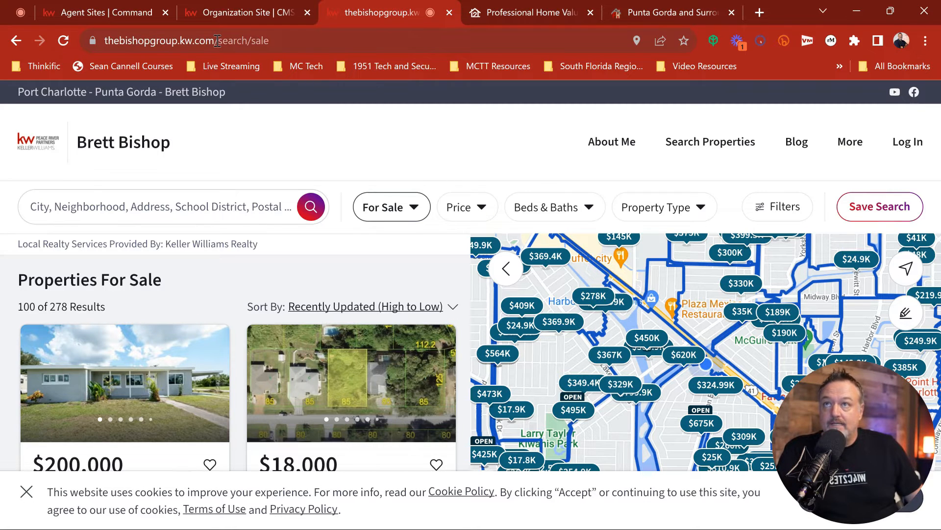
right_click(217, 40)
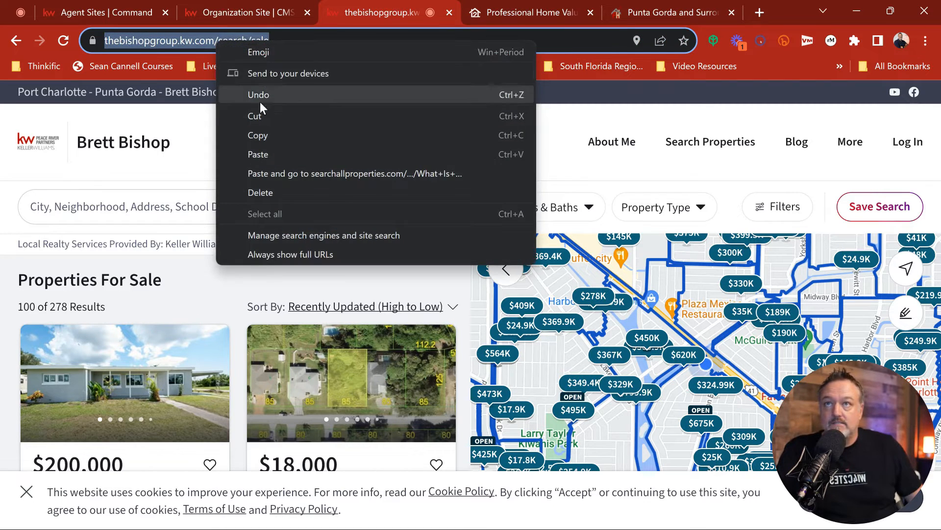
click(252, 136)
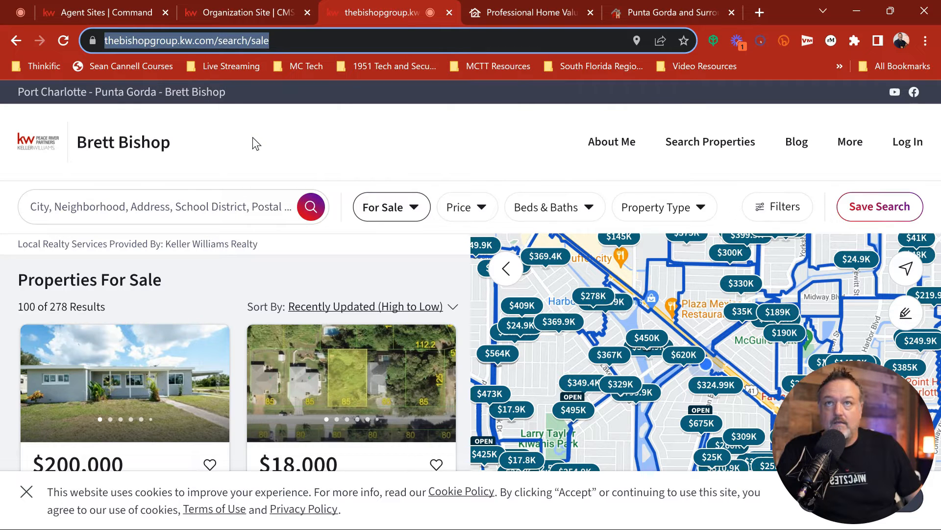
Step: Return to the navigation editor and paste the copied search page address as the Search item's external link URL
click(251, 8)
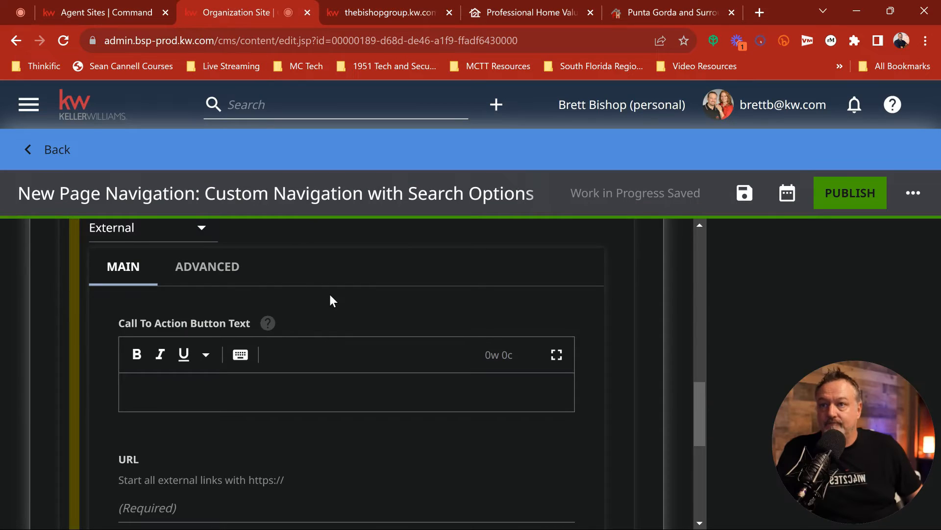
scroll(329, 290, down, 3)
click(152, 365)
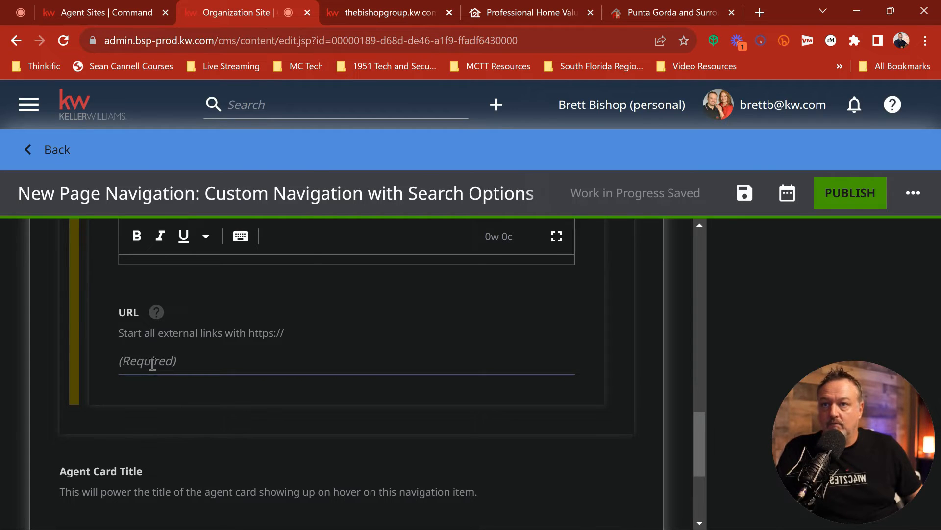
right_click(152, 364)
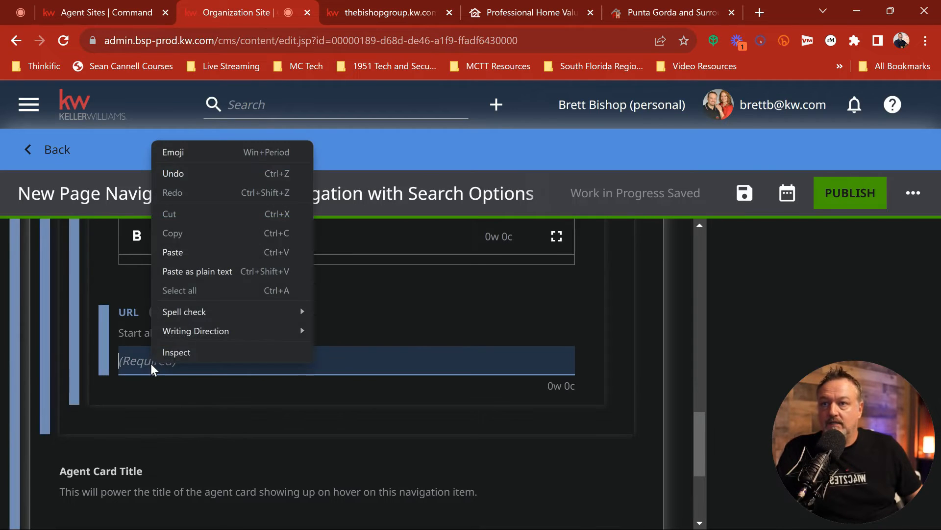
click(190, 253)
Step: Set the target of the Search item's external link to Same Window/Tab in its advanced settings
scroll(515, 351, up, 5)
scroll(500, 344, down, 2)
click(193, 268)
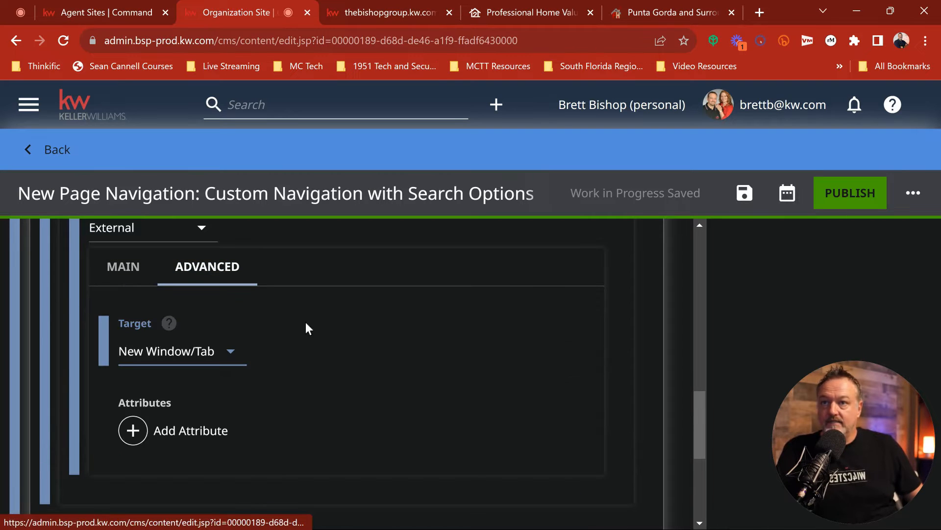
click(234, 358)
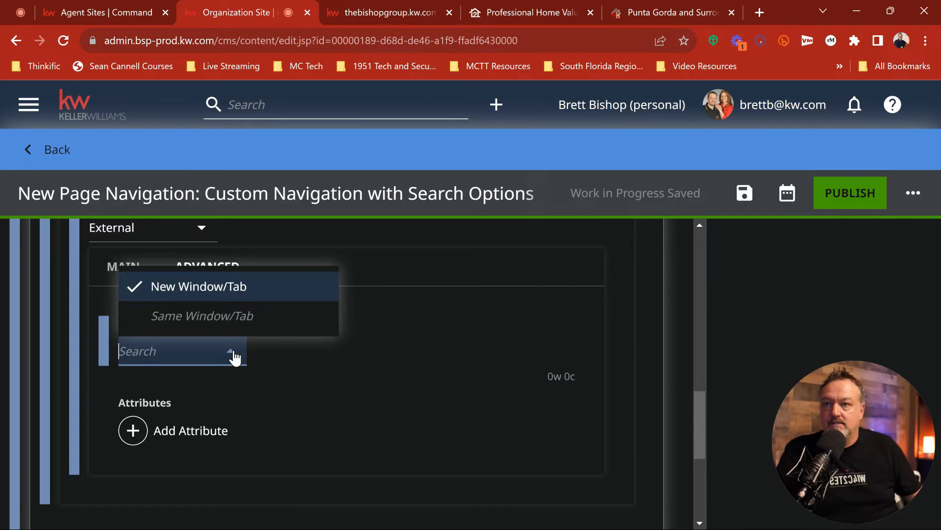
click(190, 316)
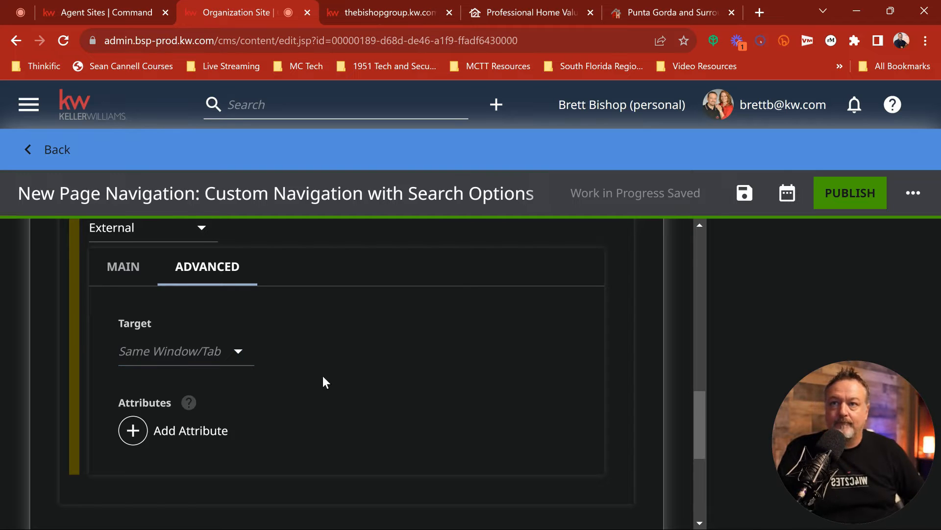
Step: Add a Navigation Link as a sub-navigation entry under the Search item
scroll(383, 352, down, 5)
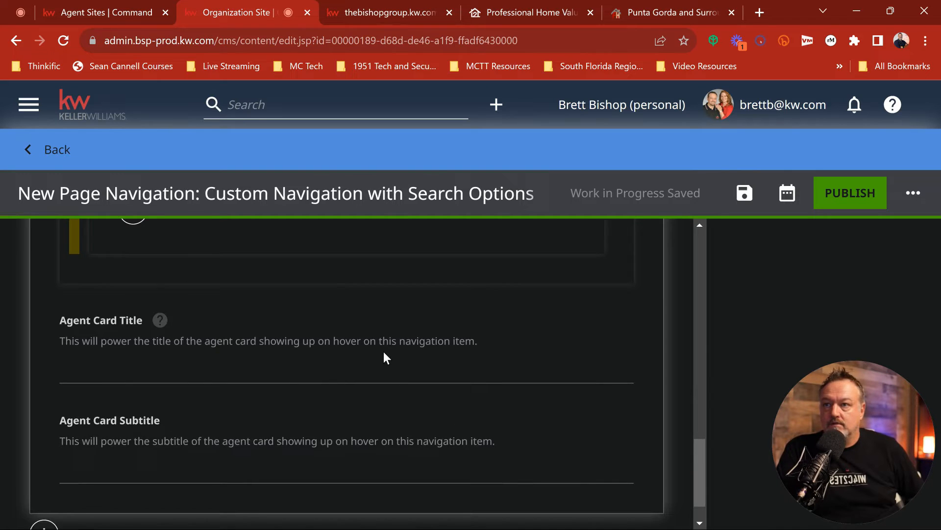
scroll(383, 351, down, 1)
scroll(383, 352, up, 5)
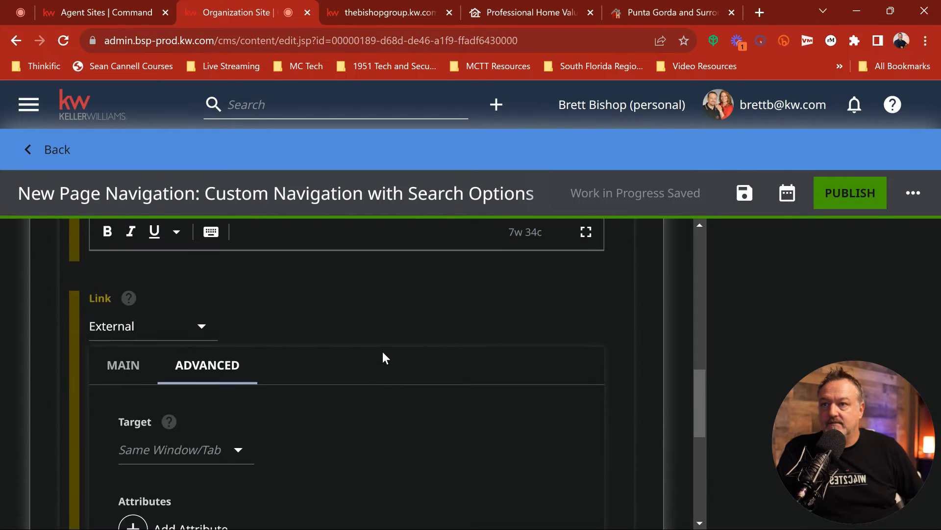
scroll(382, 351, up, 8)
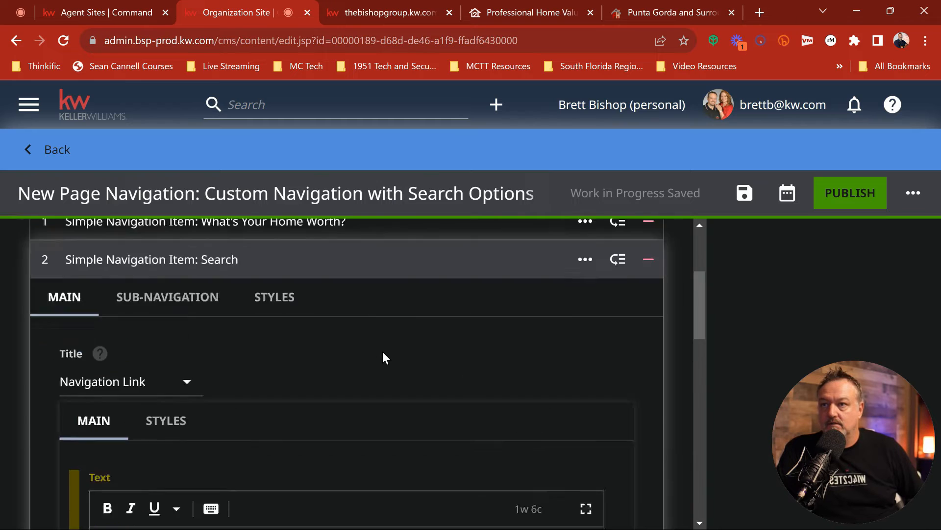
scroll(382, 351, down, 3)
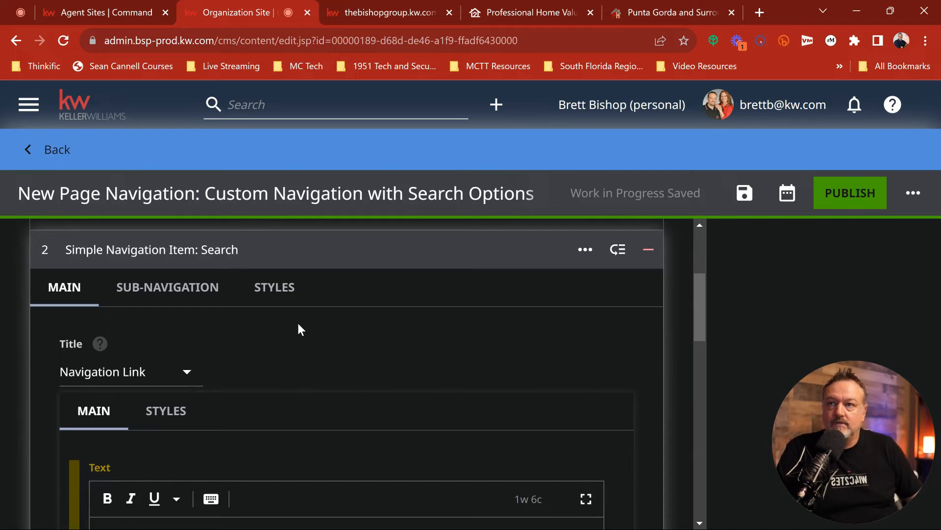
click(169, 294)
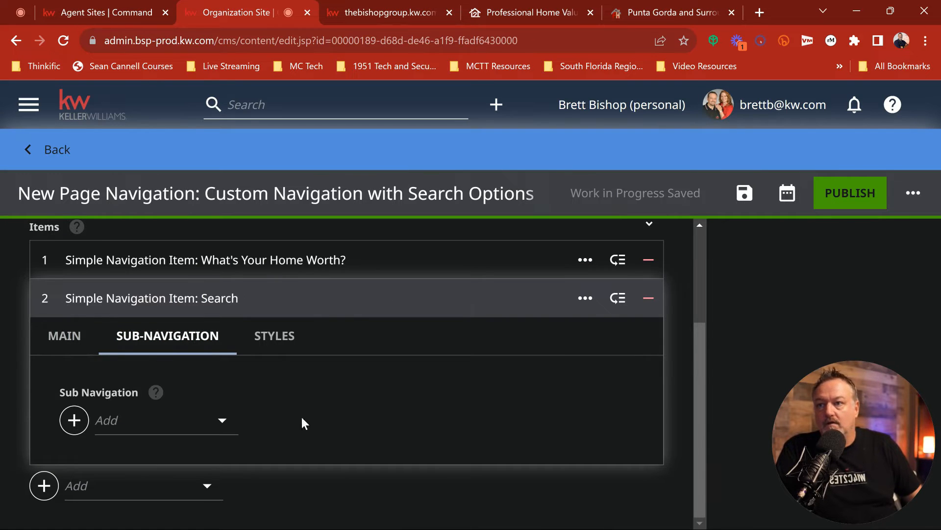
click(123, 421)
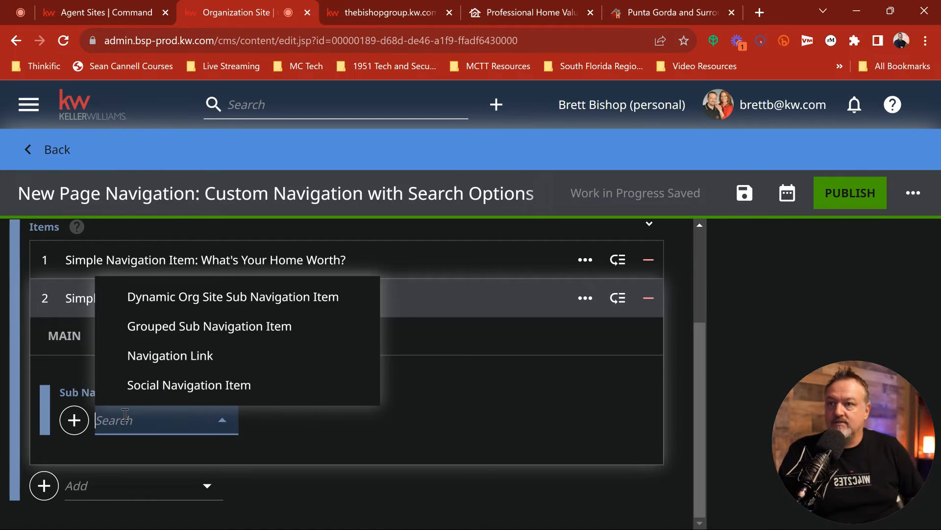
click(159, 356)
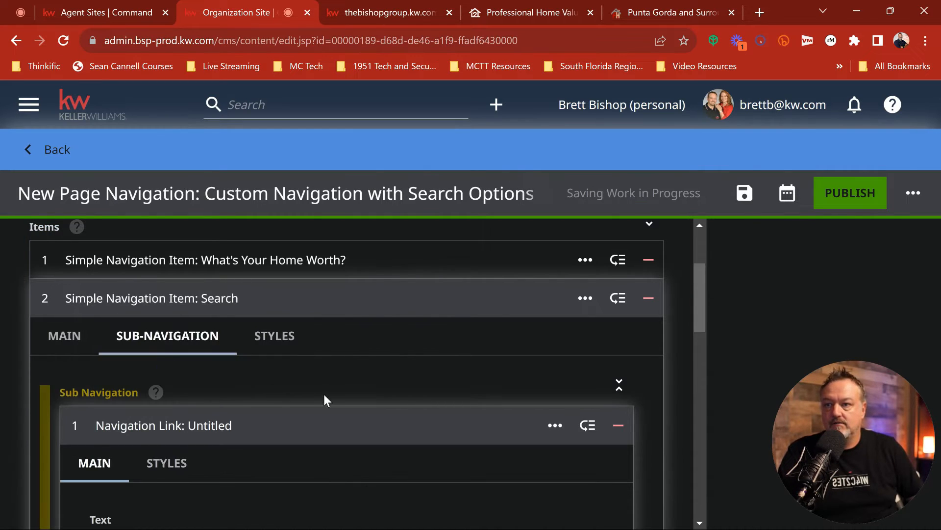
Step: Enter "Port Charlotte Homes $100,000 - $200,000" as the text of the new sub-navigation link
scroll(325, 379, down, 4)
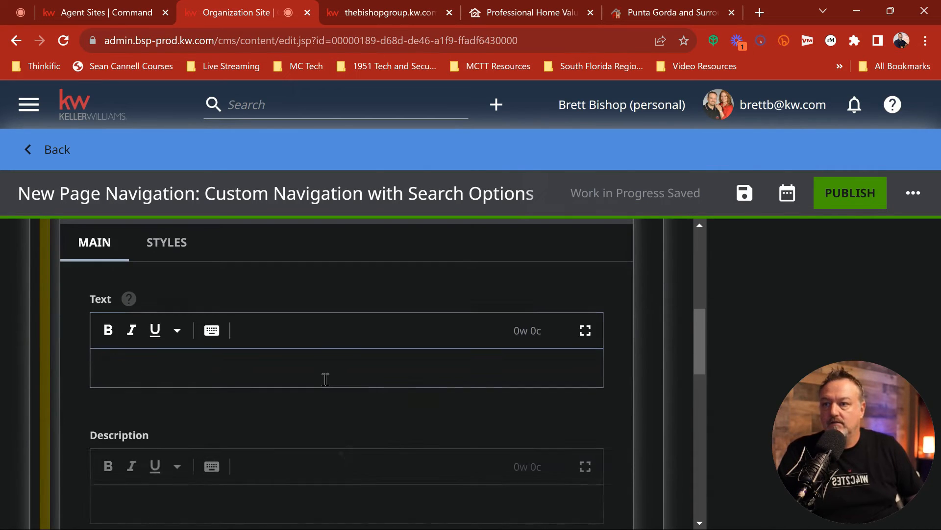
click(112, 372)
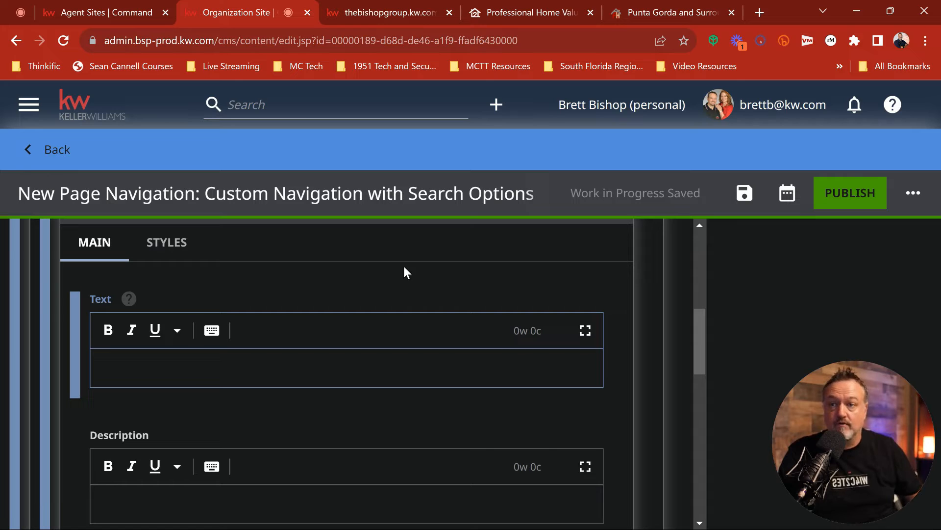
text(Port Charlotte Homes )
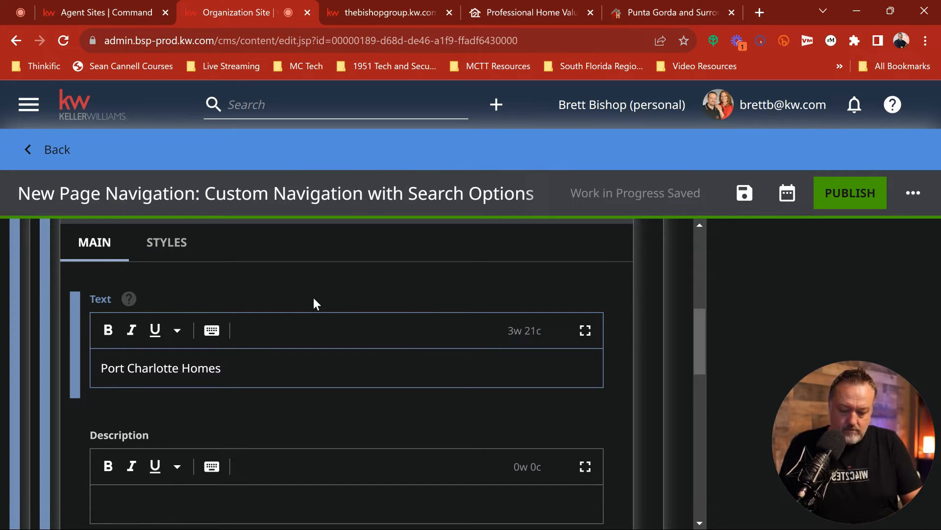
text($100,000 - $)
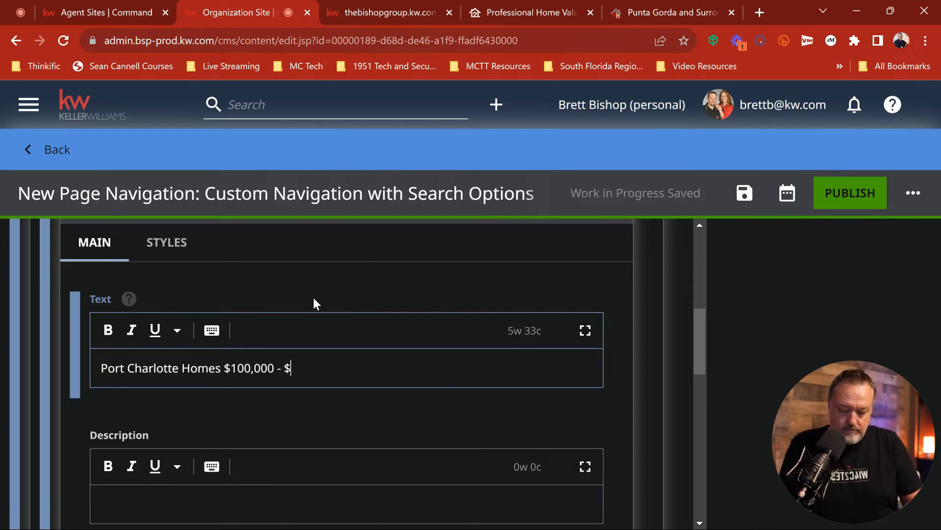
text(200,000)
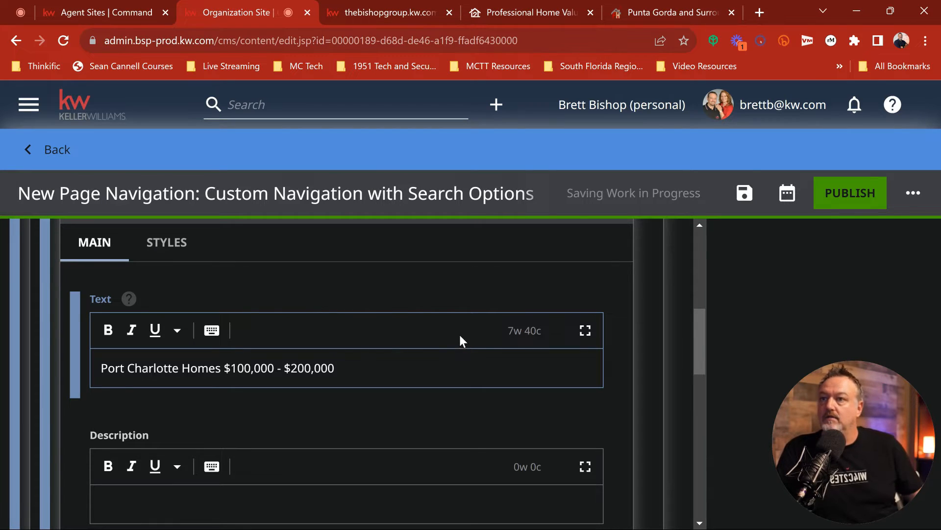
Step: Leave the description empty and set the Port Charlotte sub-navigation link's type to External
scroll(461, 339, down, 3)
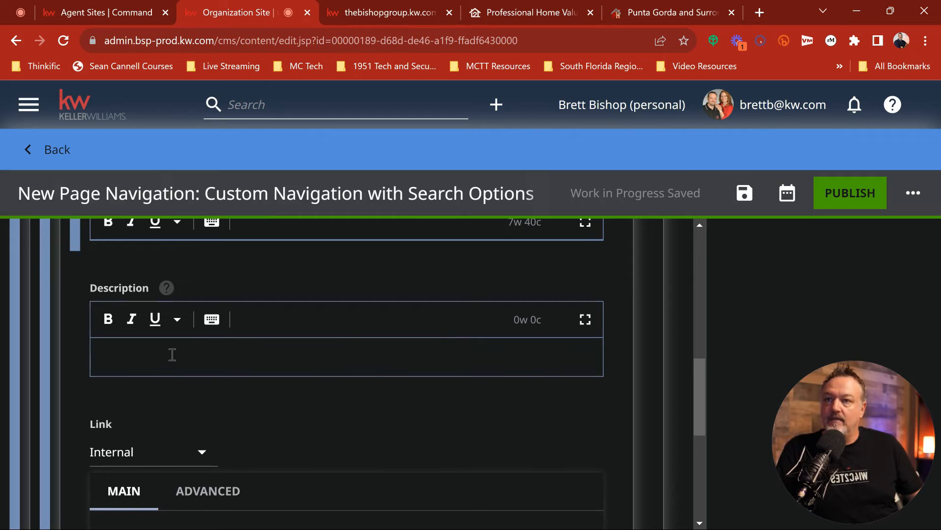
scroll(216, 351, down, 2)
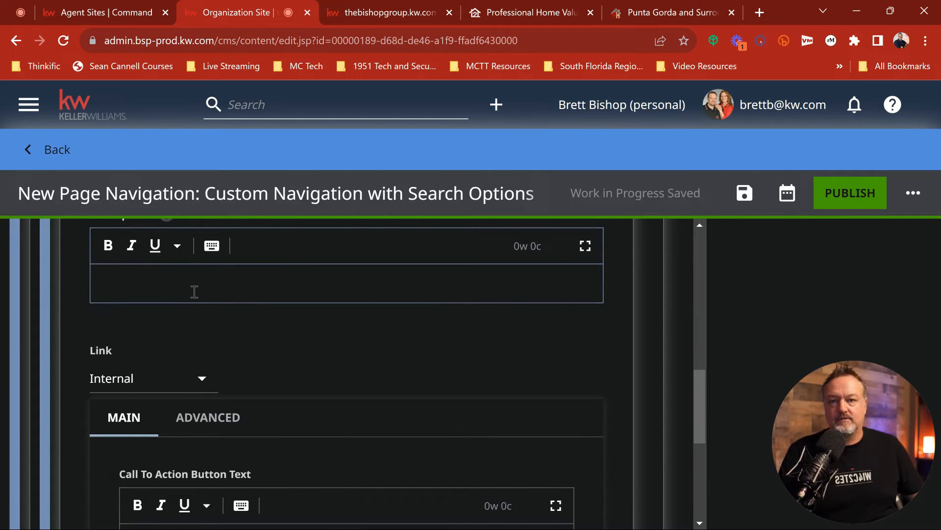
scroll(227, 307, down, 4)
click(227, 307)
scroll(238, 318, up, 1)
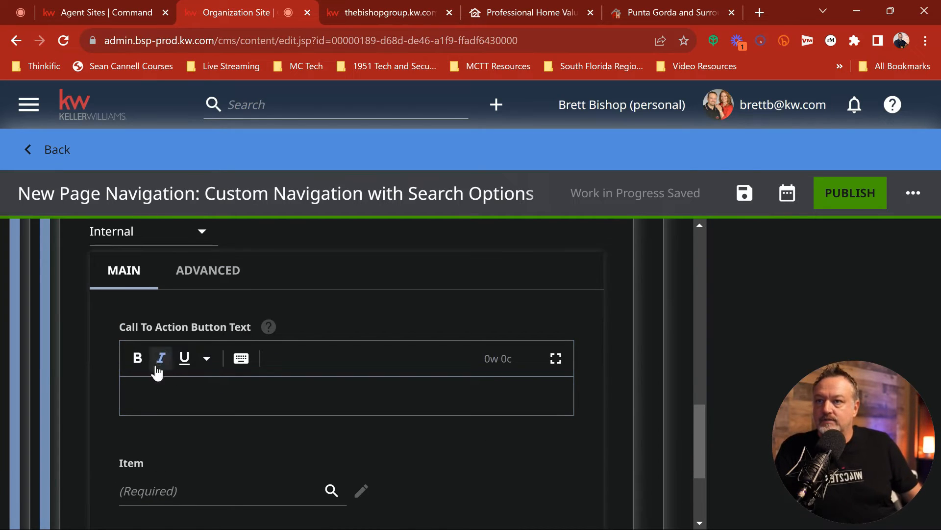
scroll(162, 373, up, 2)
scroll(222, 360, down, 1)
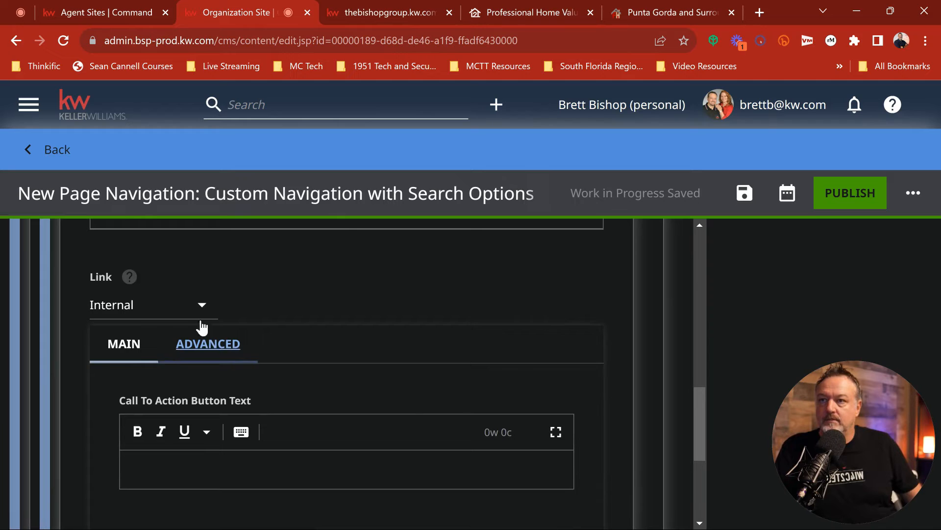
click(196, 311)
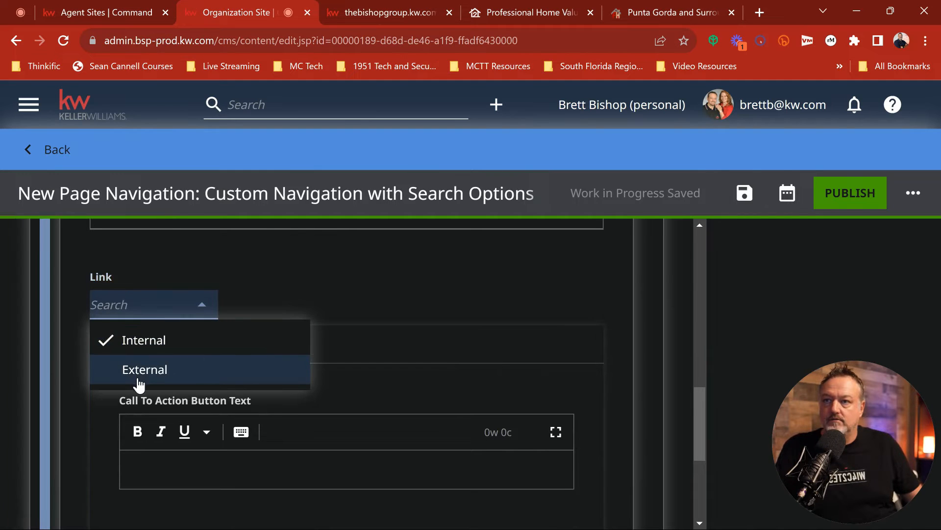
click(137, 372)
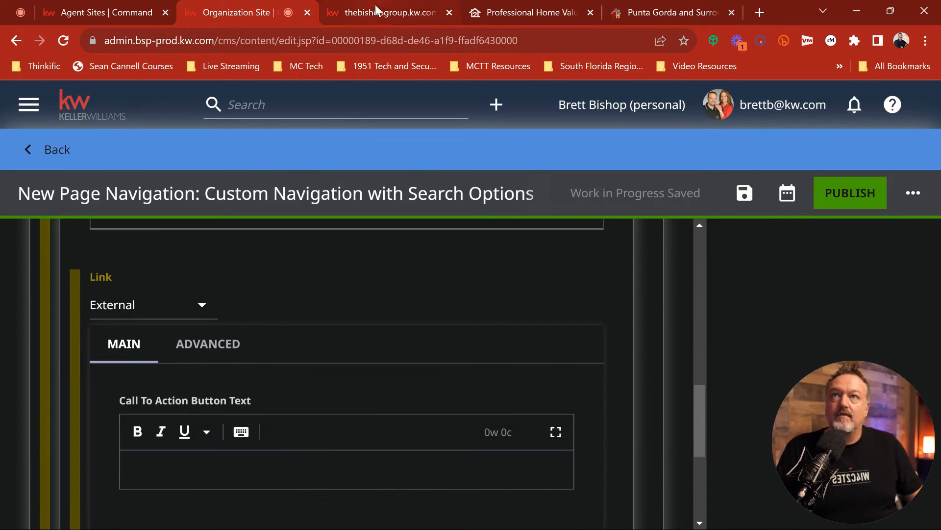
Step: Switch to the agent website's property search and filter the for-sale listings to a price range of 100,000 to 200,000
click(387, 15)
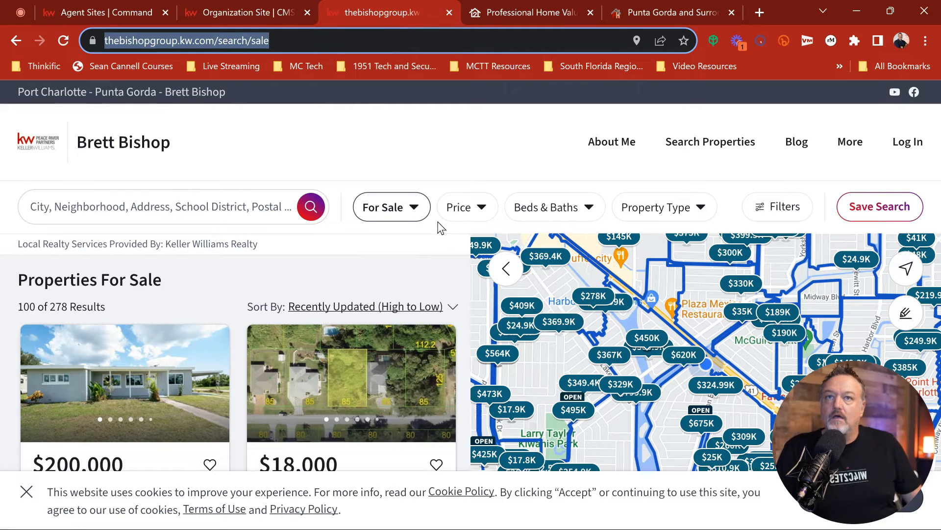
click(480, 209)
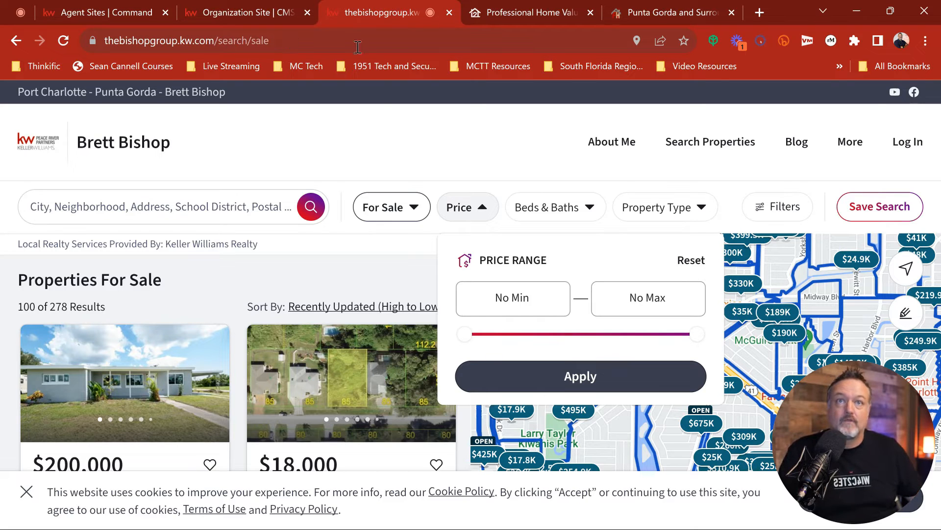
mouse_move(464, 336)
mouse_down()
mouse_move(495, 339)
mouse_move(478, 337)
mouse_up()
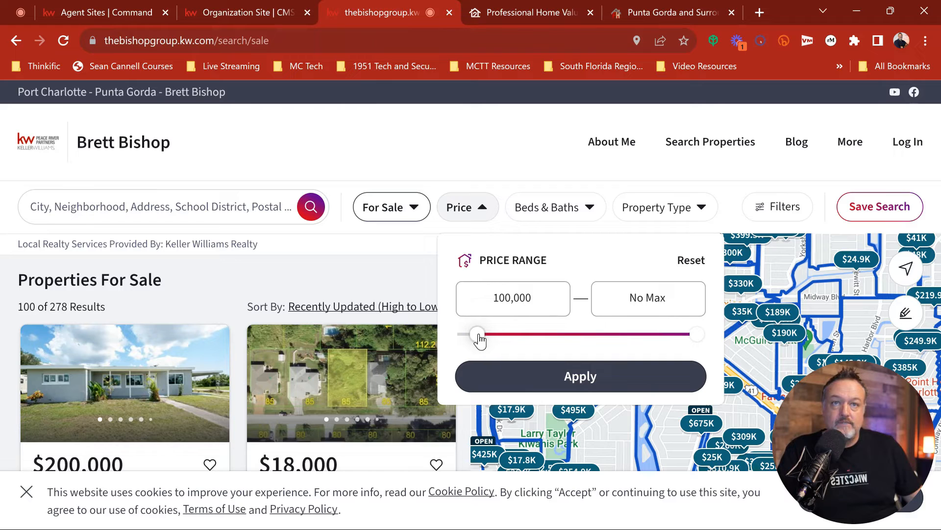
drag(696, 335, 491, 333)
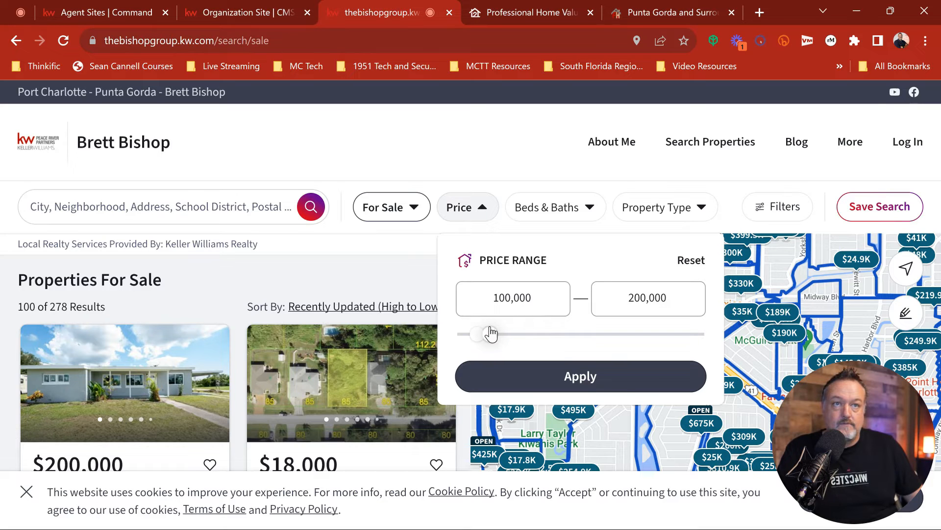
click(610, 383)
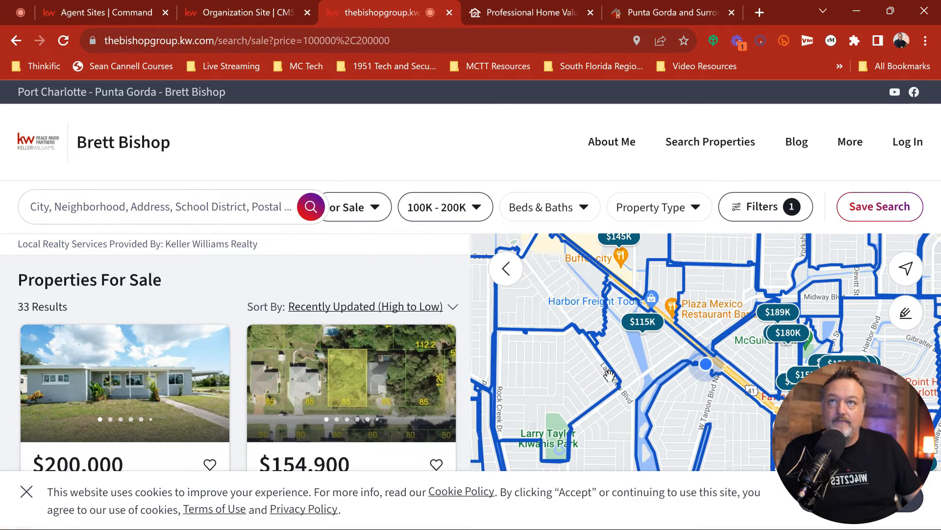
Step: Limit the property search to the city of Port Charlotte, FL, US and inspect the end of the resulting page address
click(130, 214)
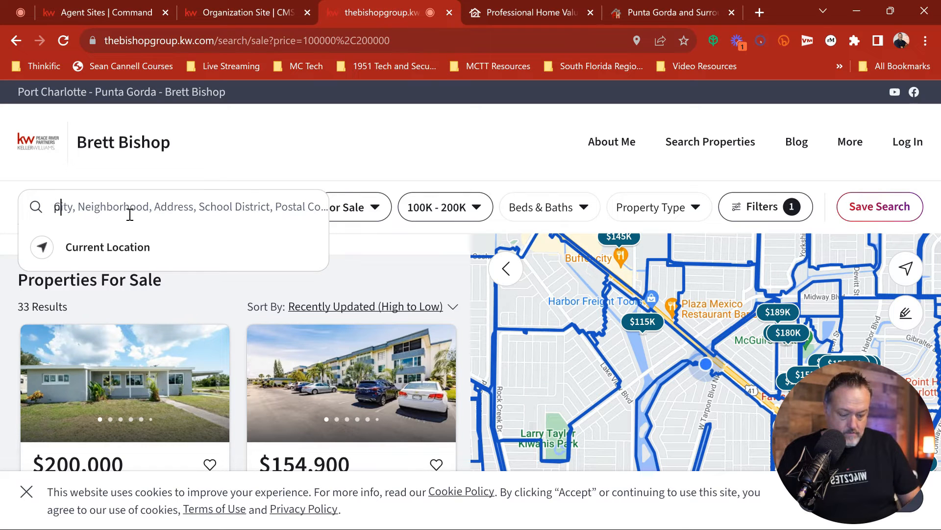
text(port cha)
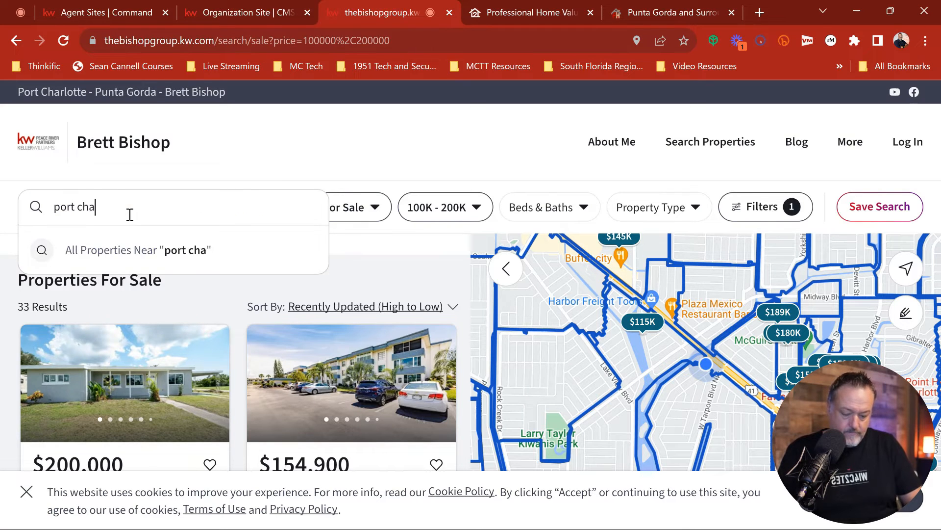
text(rlotte)
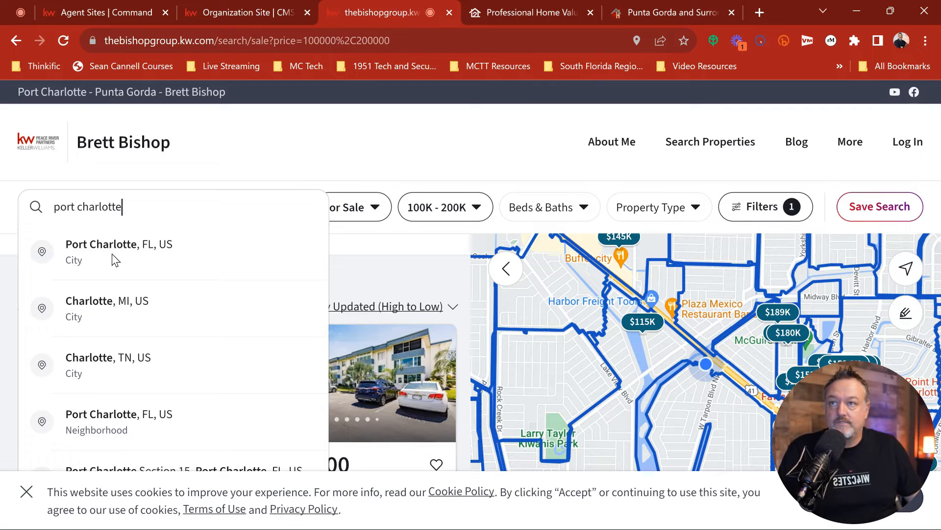
click(121, 244)
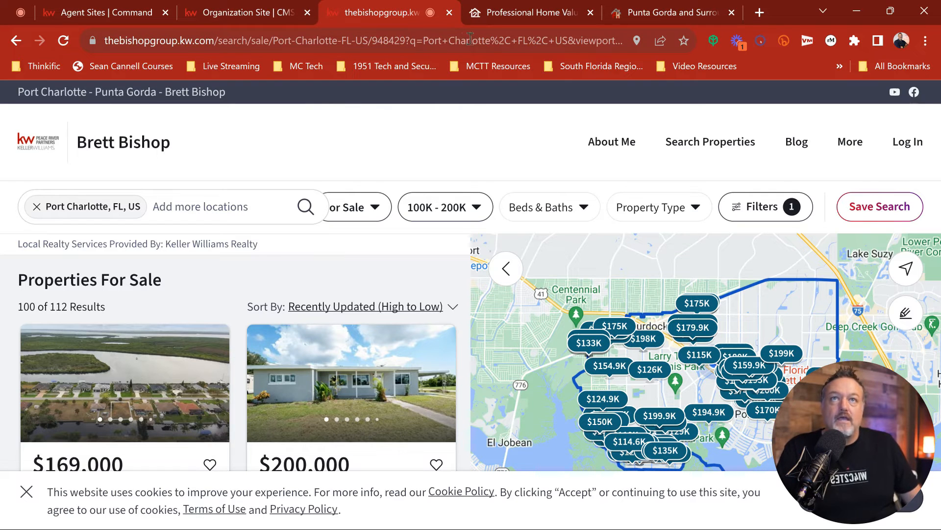
click(589, 41)
key(End)
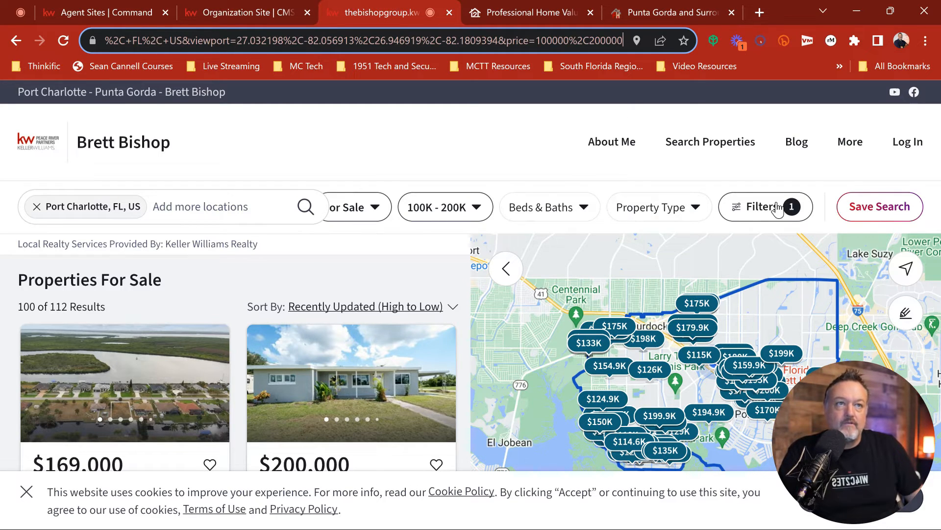
Step: Filter the Port Charlotte search results to the Houses property type
click(691, 215)
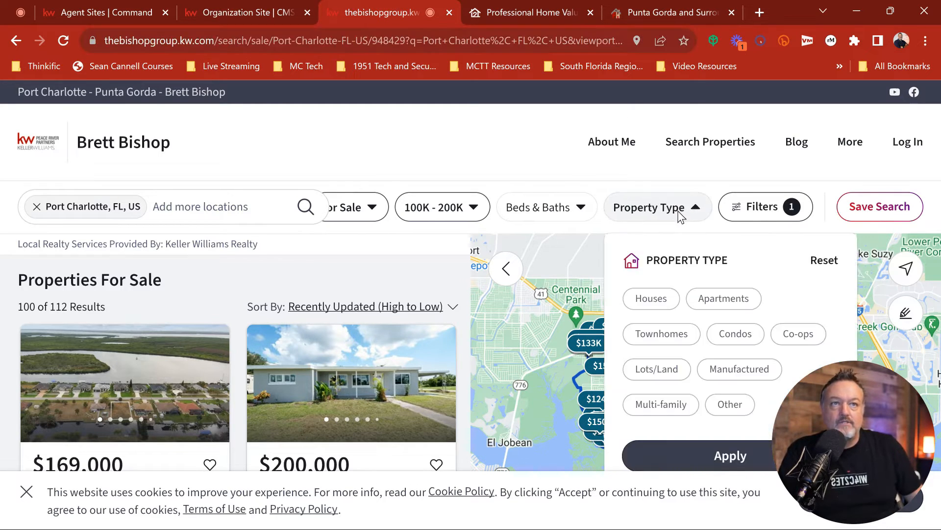
click(652, 300)
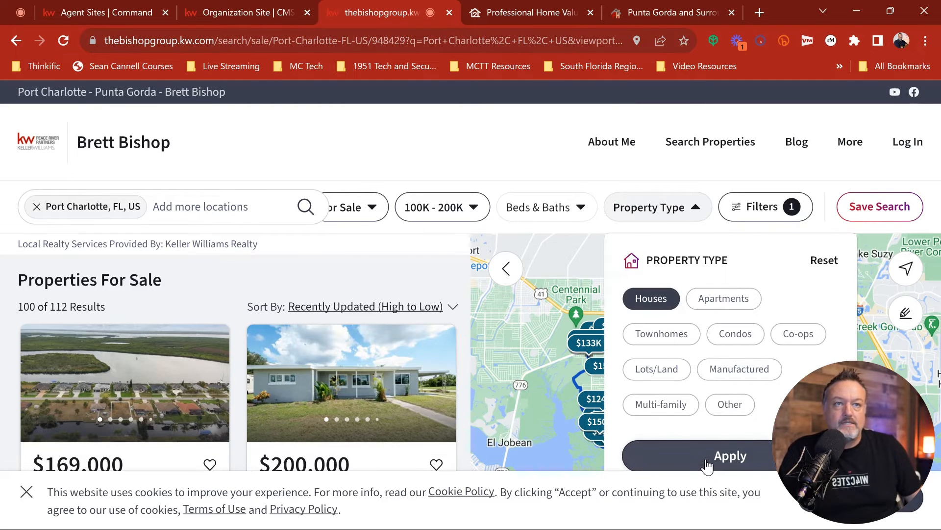
click(721, 461)
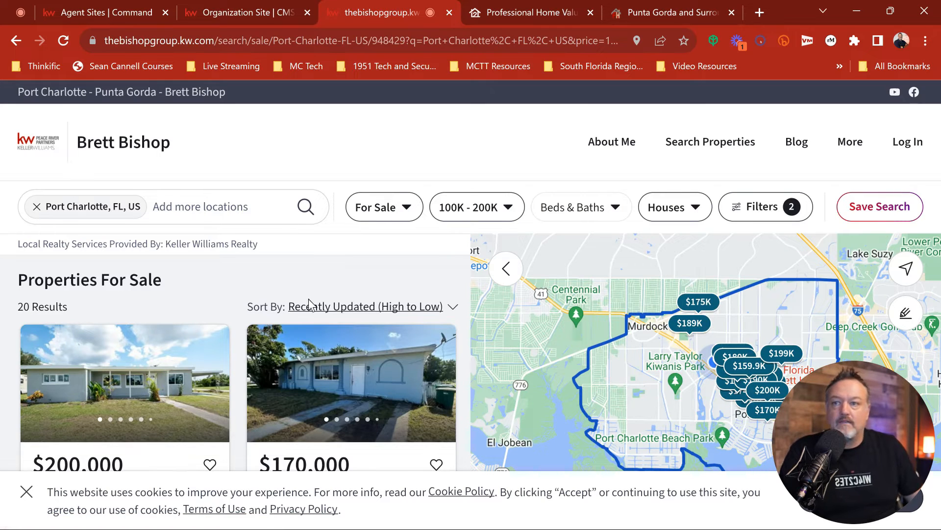
Step: Copy the filtered search's address and paste it as the URL of the Port Charlotte sub-navigation link in the CMS editor
right_click(348, 40)
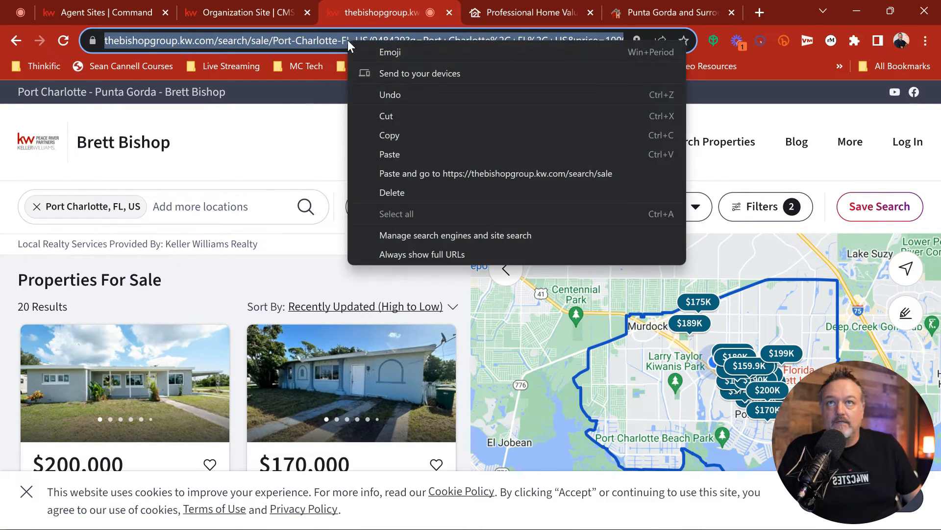
click(389, 137)
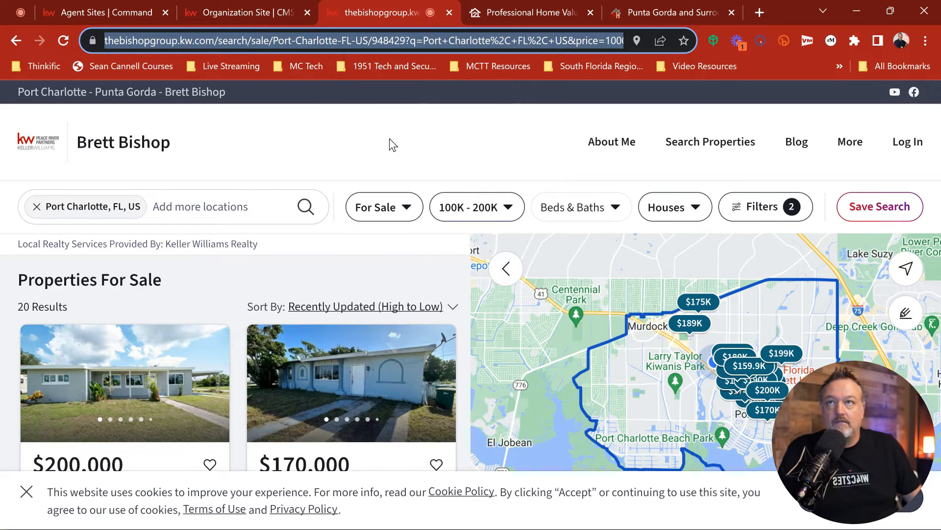
click(237, 13)
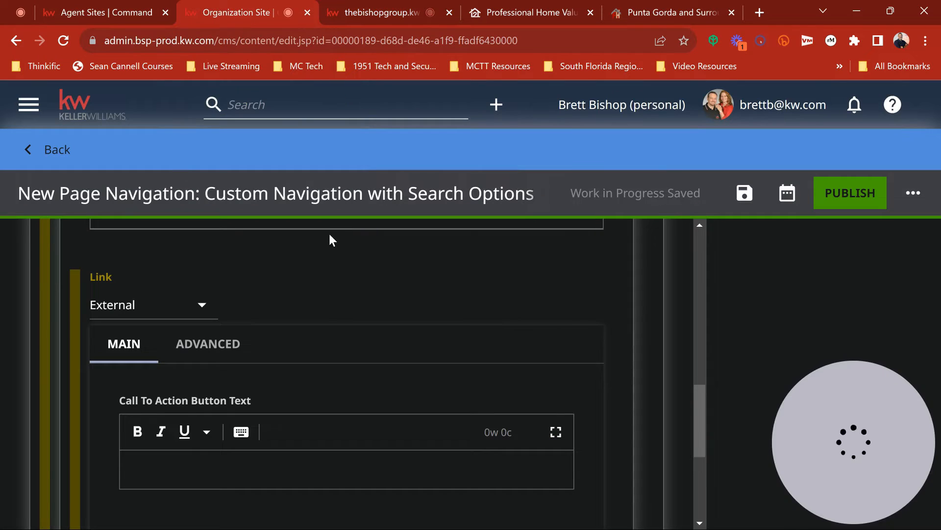
scroll(390, 307, down, 3)
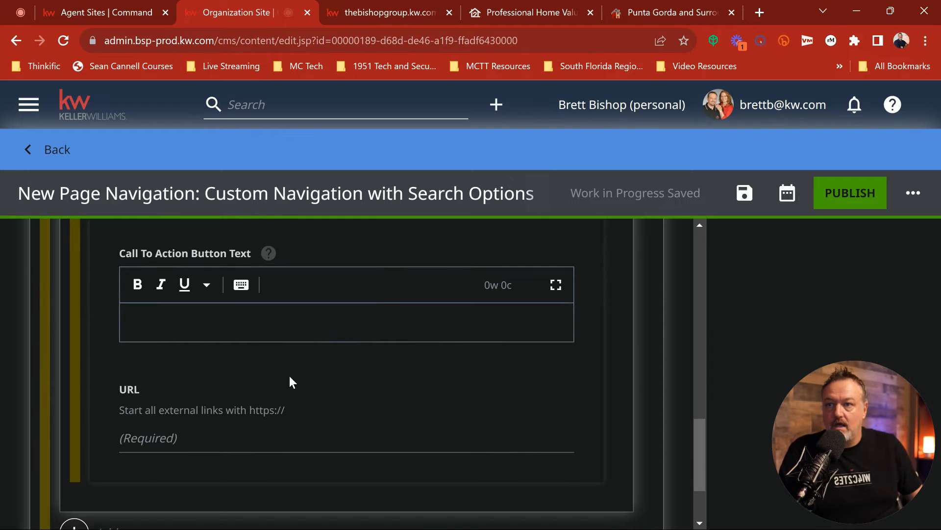
click(147, 436)
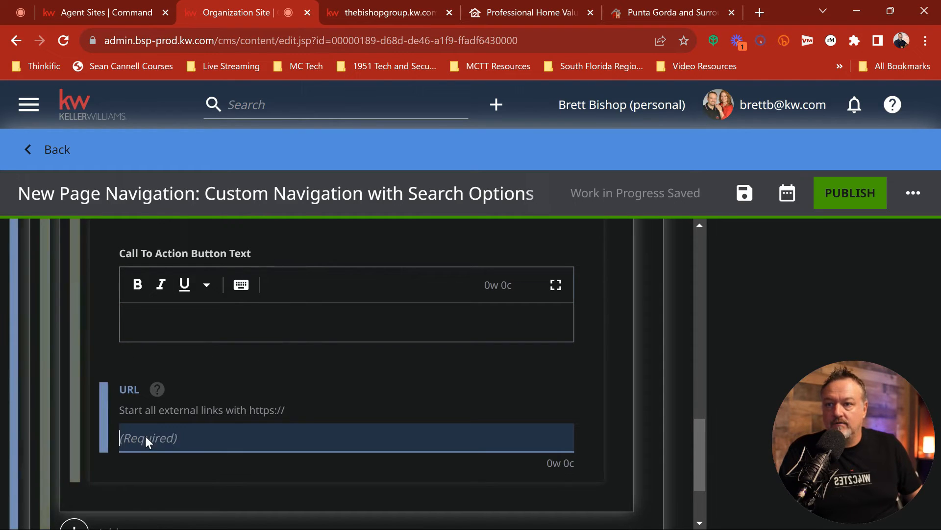
right_click(146, 436)
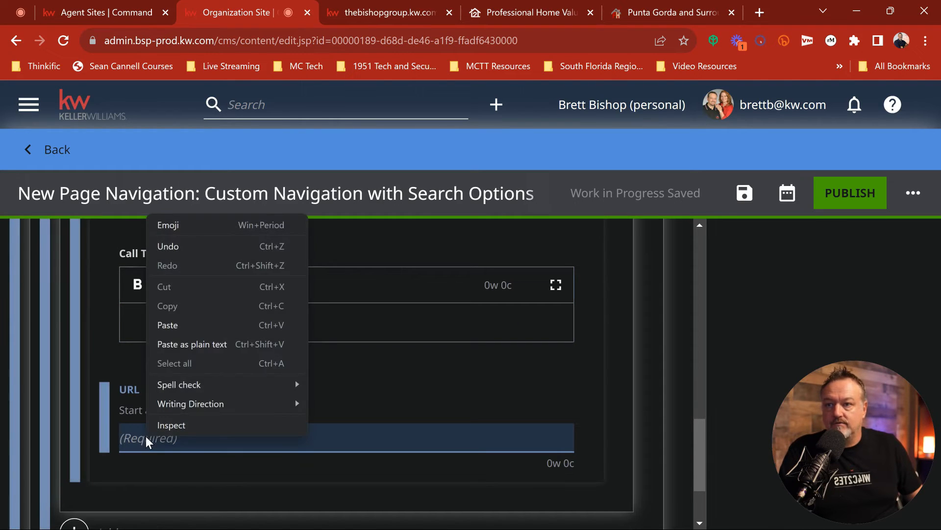
click(169, 326)
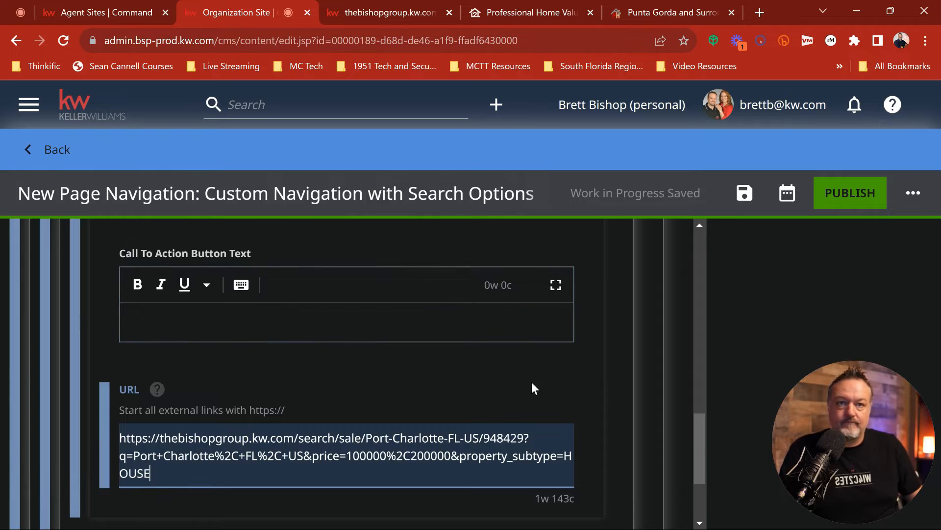
click(572, 370)
Step: Add a second Navigation Link to the Search item's sub-navigation, below the Port Charlotte $100,000 - $200,000 link
scroll(572, 369, up, 5)
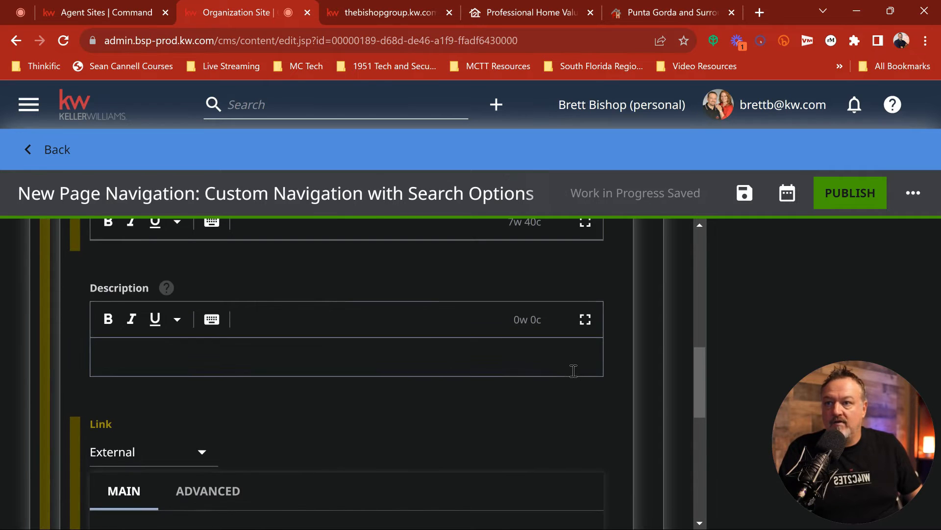
scroll(572, 373, up, 10)
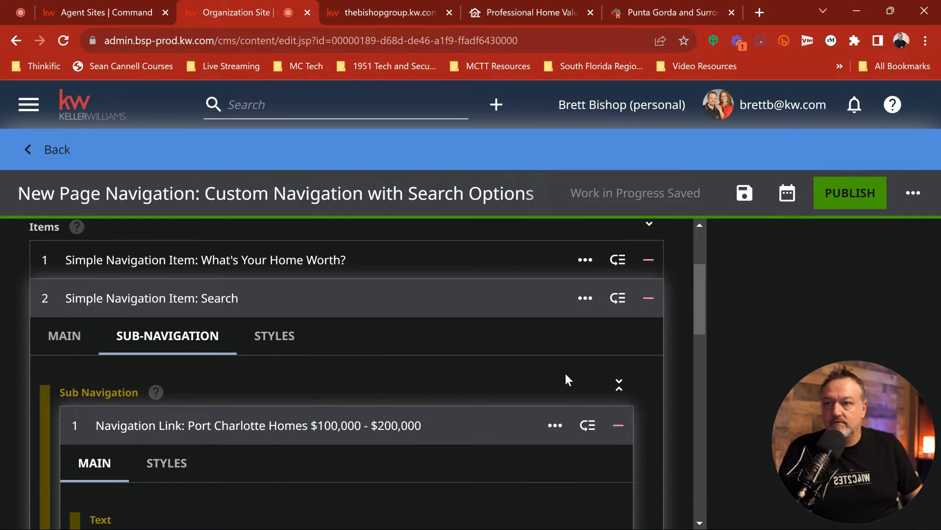
scroll(562, 372, down, 2)
scroll(562, 373, down, 15)
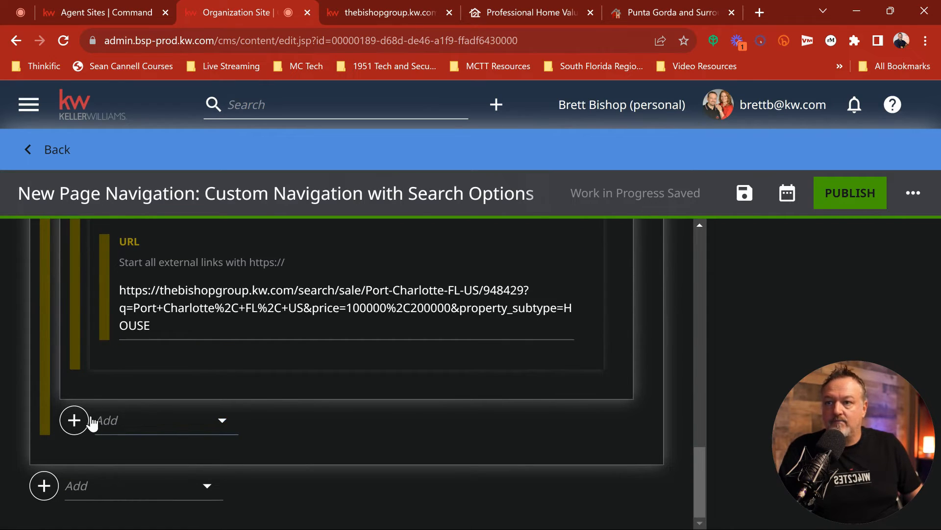
click(154, 430)
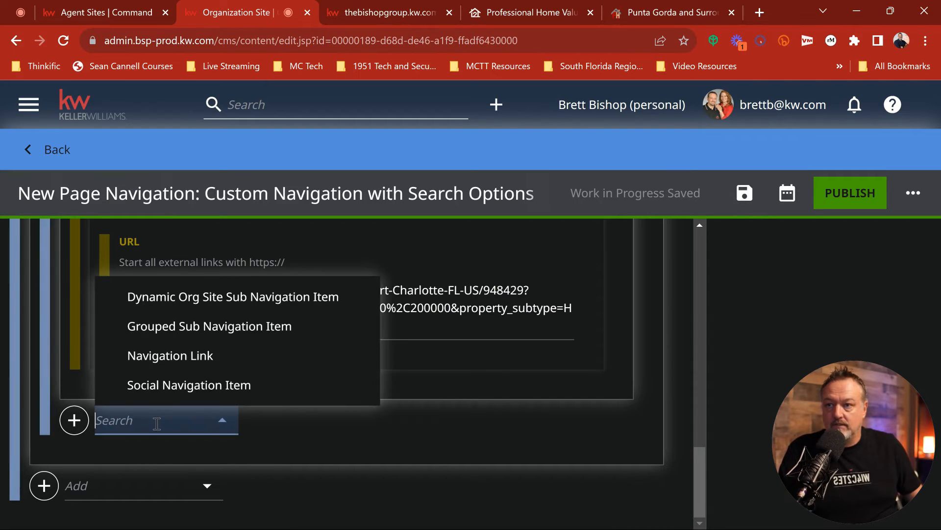
click(158, 354)
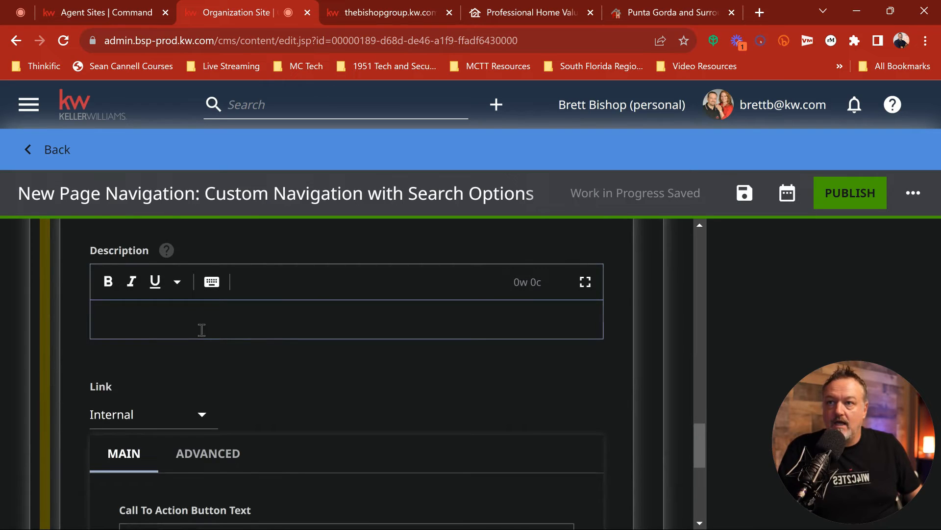
Step: Enter "Port Charlotte Homes $200,000 - $300,000" as the text of the second sub-navigation link
scroll(233, 370, up, 3)
scroll(233, 370, up, 2)
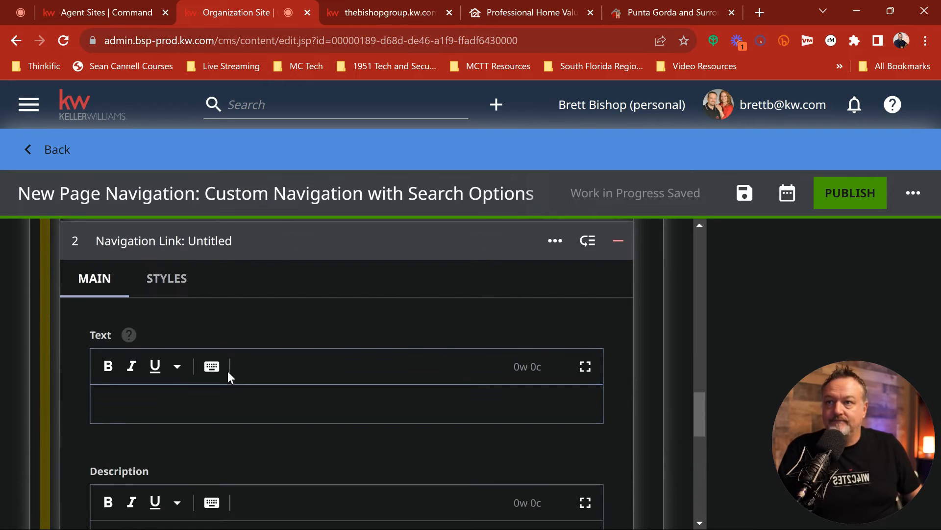
click(149, 404)
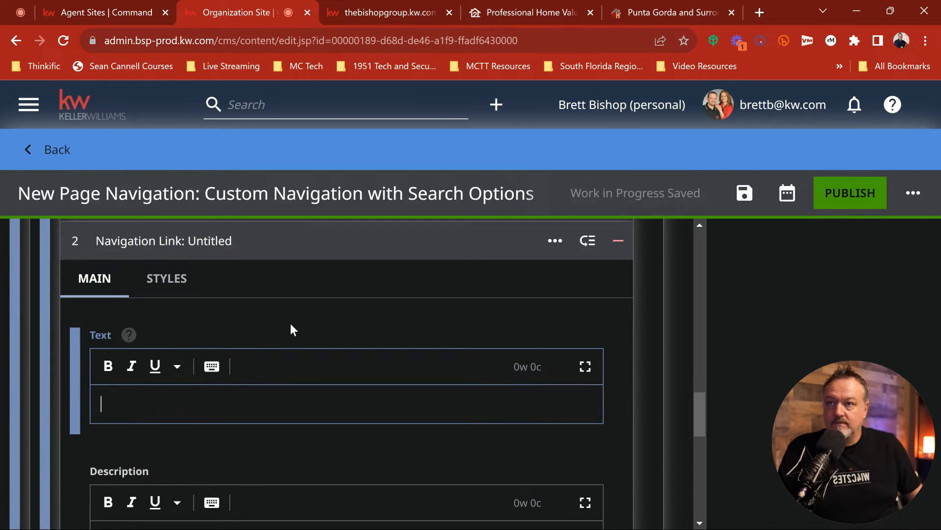
text(Port Char)
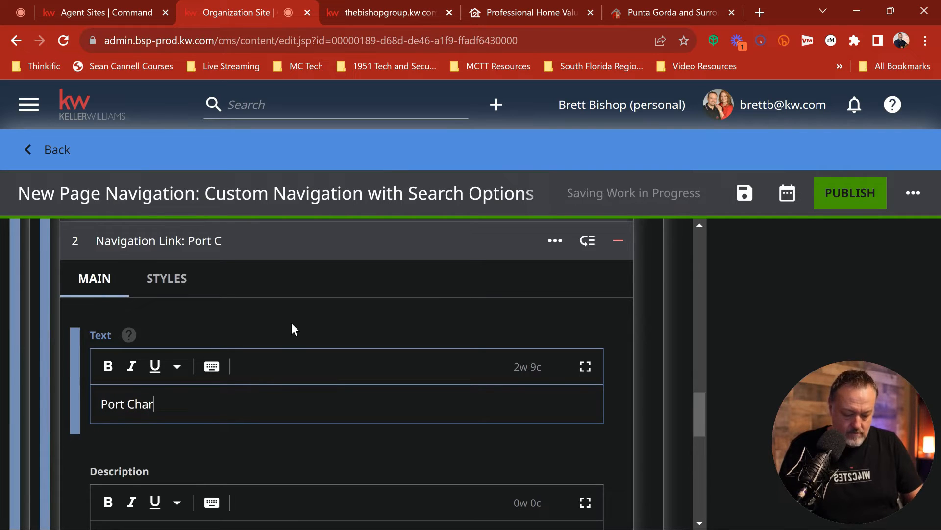
text(lotte Ho)
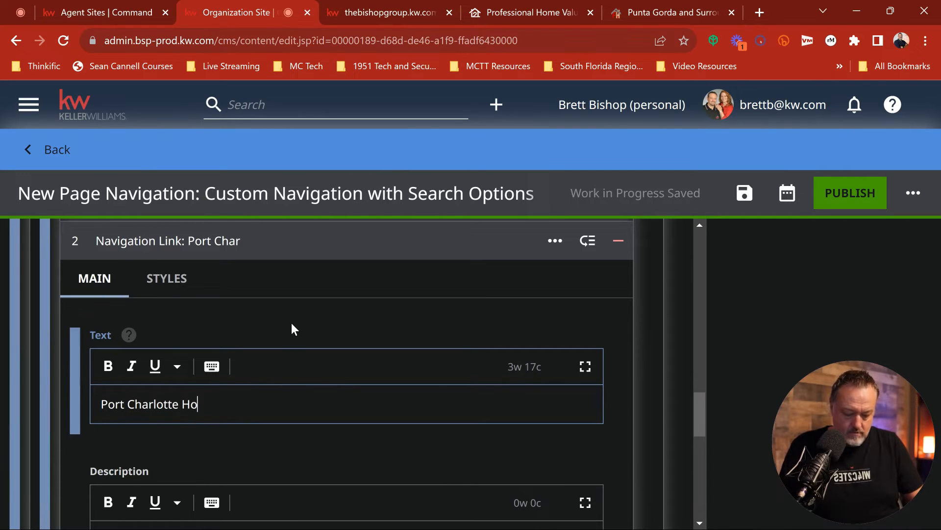
text(mes )
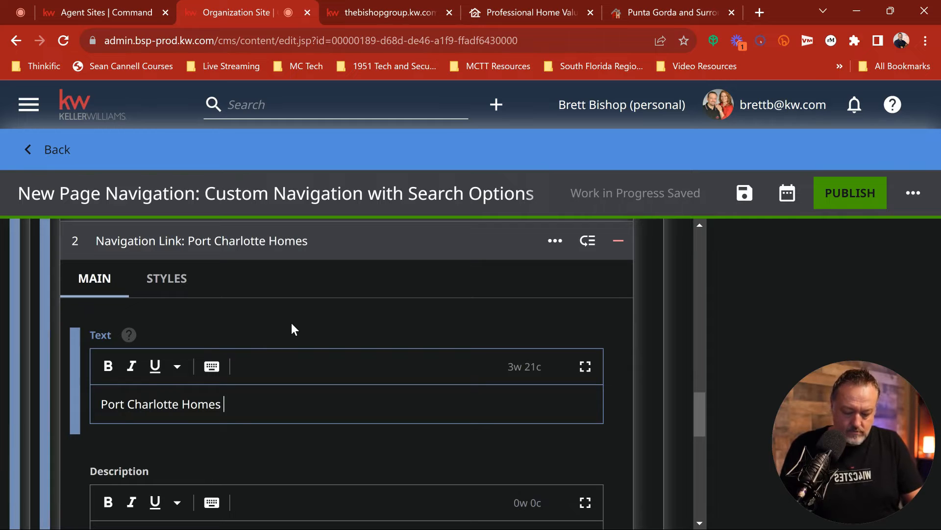
text($)
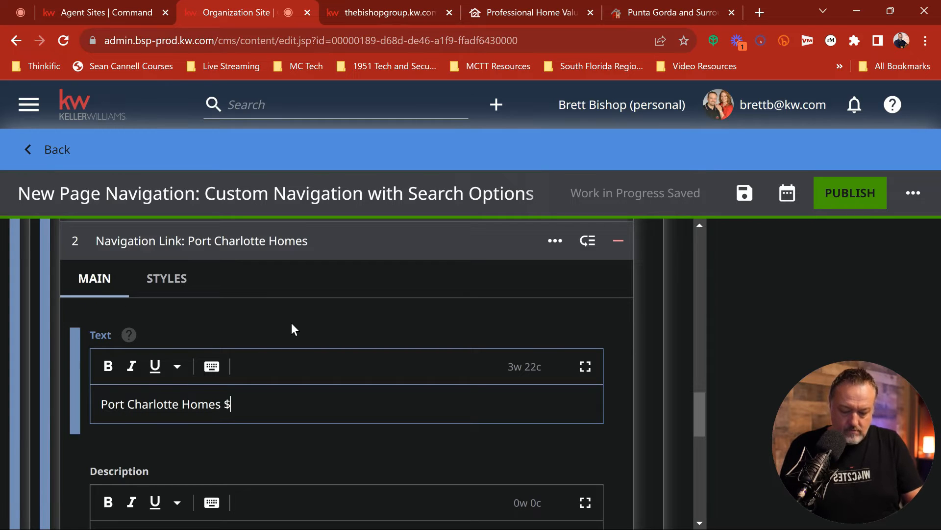
text(200,)
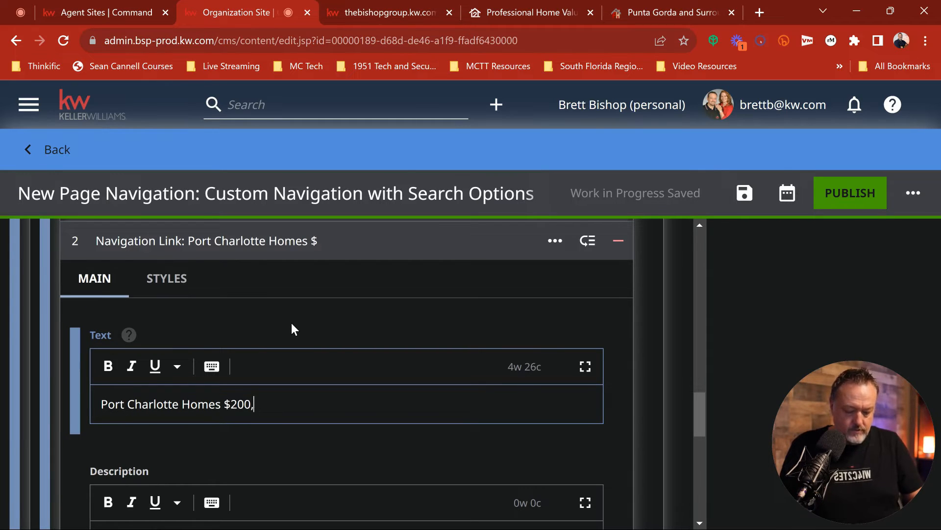
text(000 - )
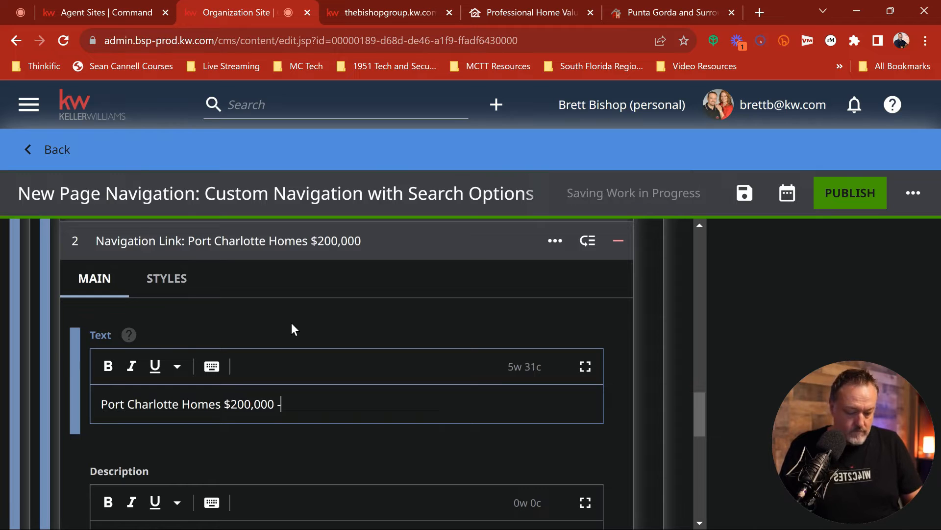
text($3)
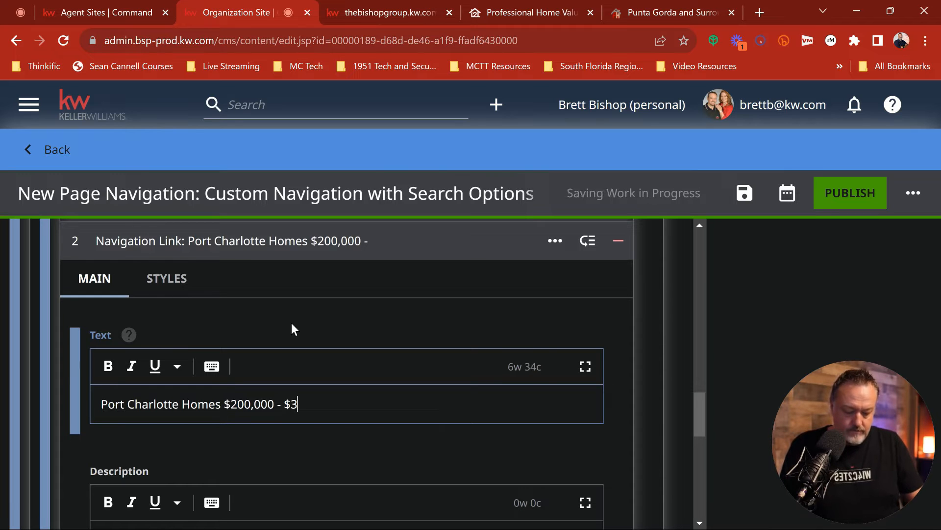
text(00,000)
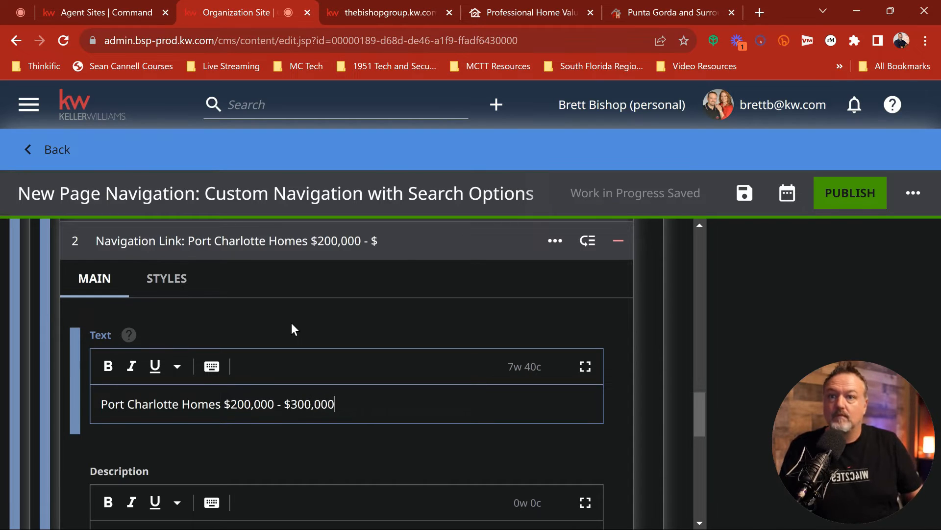
Step: Set the link type of the Port Charlotte Homes $200,000 - $300,000 sub-navigation link to External
scroll(356, 333, down, 4)
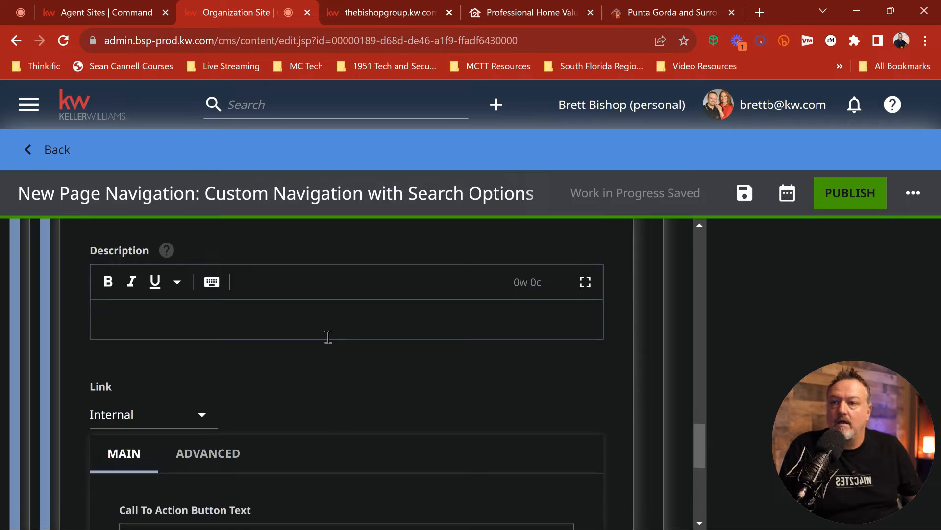
scroll(328, 336, down, 4)
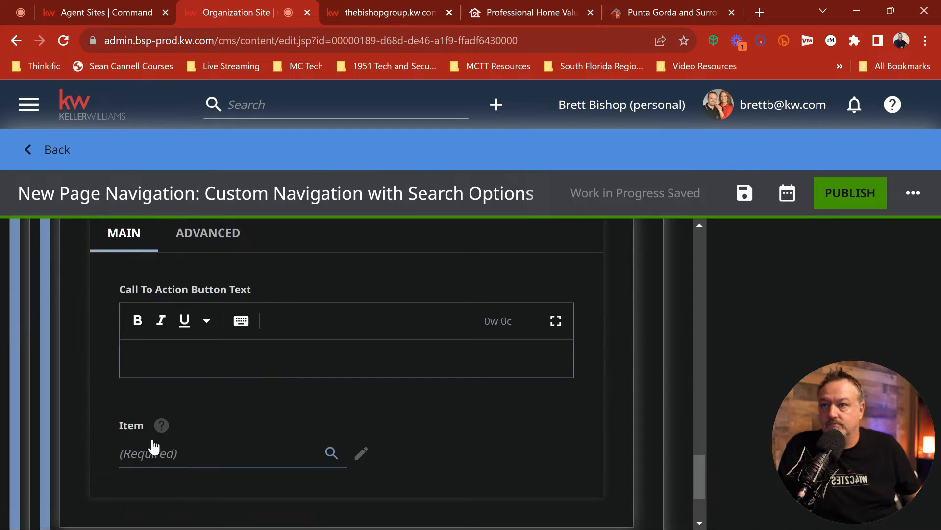
scroll(155, 334, up, 3)
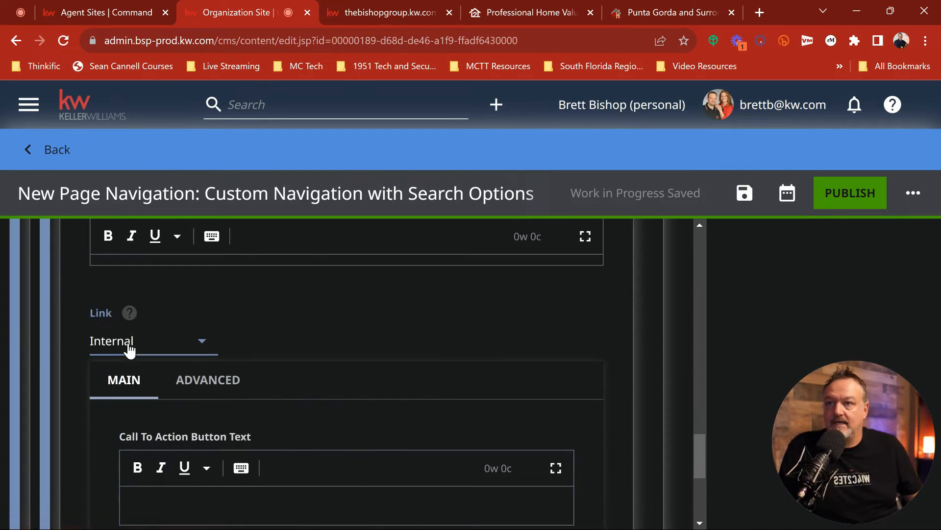
click(130, 346)
click(160, 309)
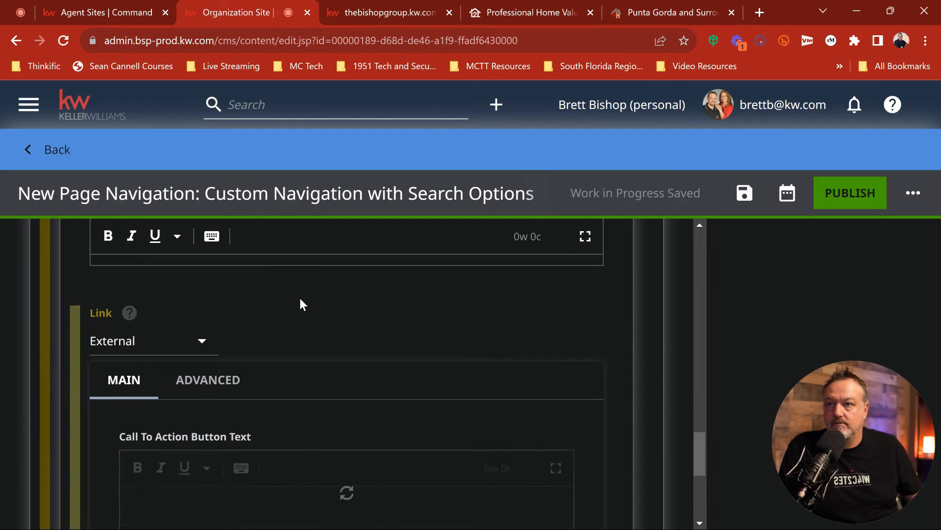
scroll(308, 332, down, 3)
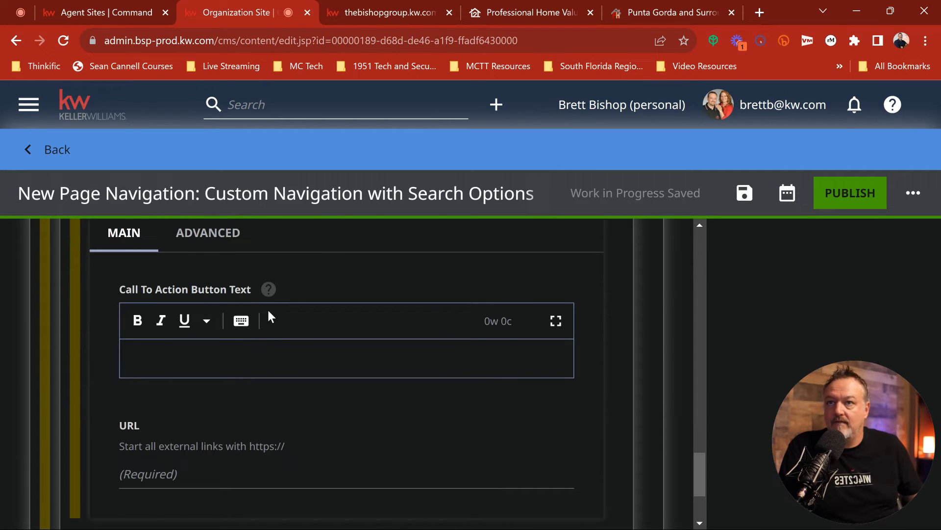
Step: Set the $200,000 - $300,000 link's target to New Window/Tab and return to its main link settings
click(196, 238)
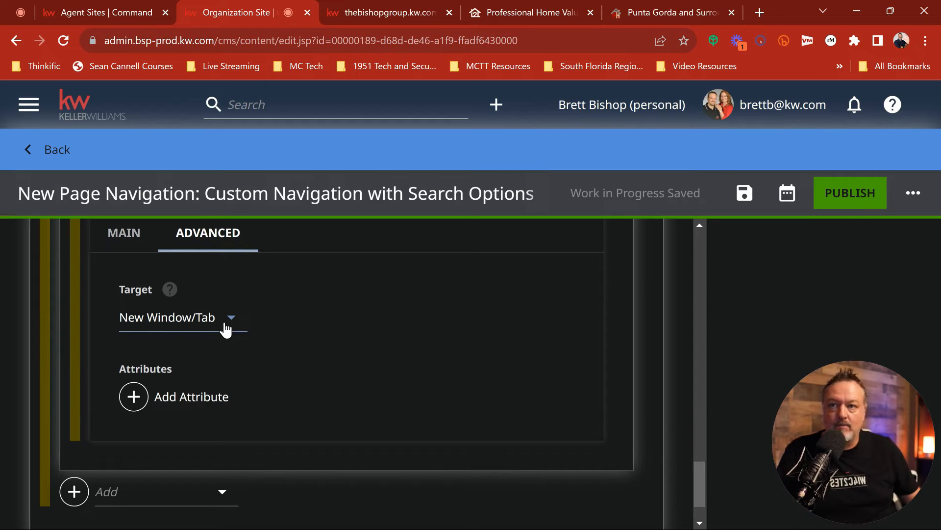
scroll(342, 338, up, 3)
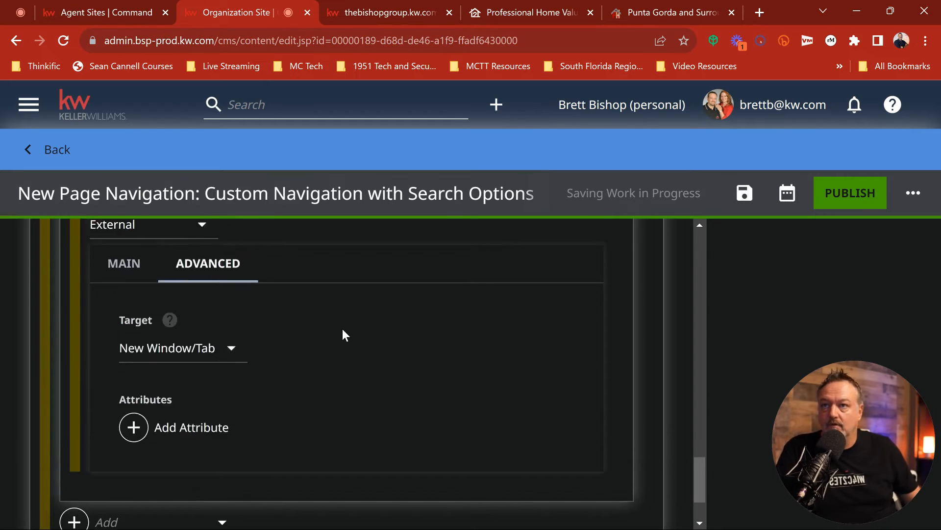
scroll(348, 338, down, 3)
scroll(348, 331, down, 1)
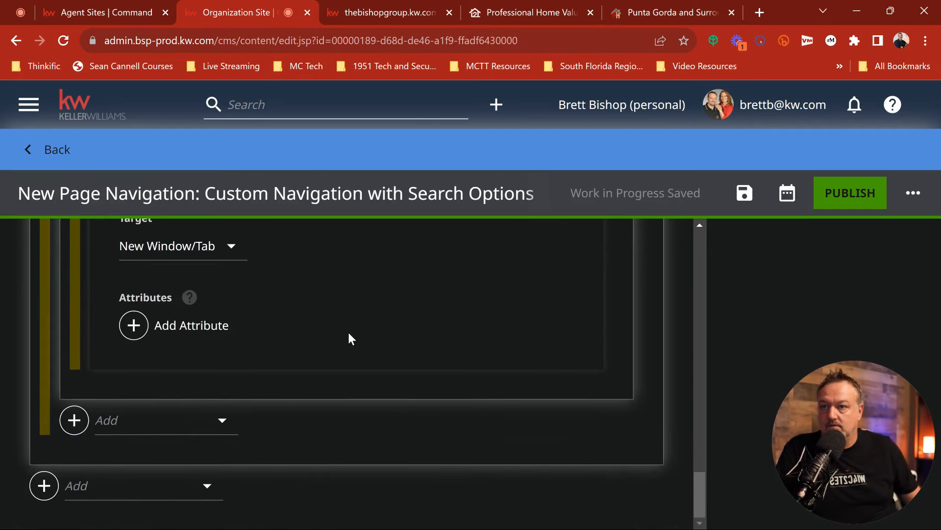
scroll(348, 331, up, 4)
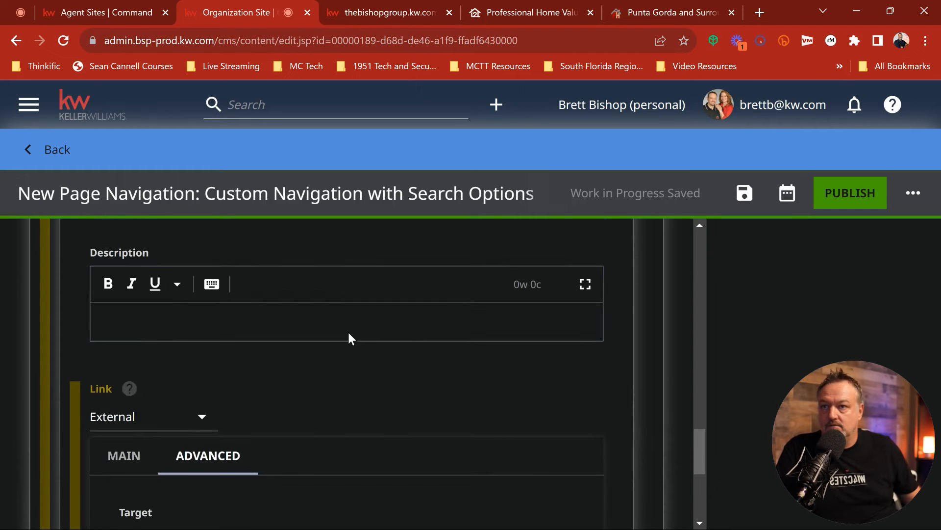
click(117, 453)
scroll(339, 351, down, 3)
scroll(342, 339, down, 1)
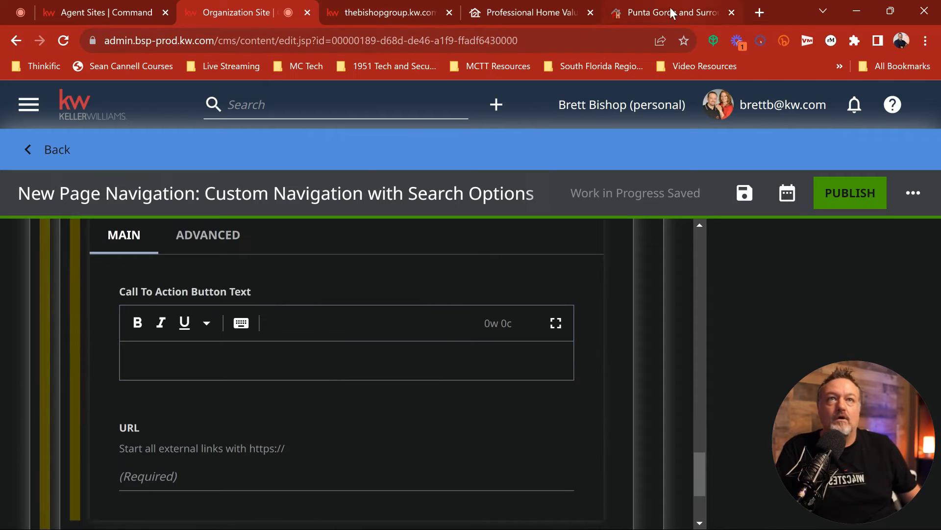
Step: Switch to the Port Charlotte property search page and apply a price range of 200,000 to 300,000
click(362, 12)
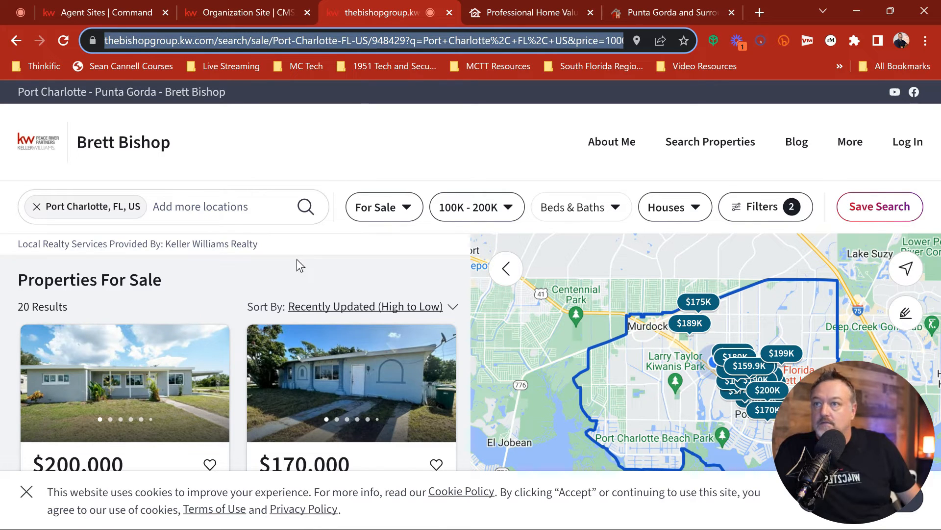
click(499, 206)
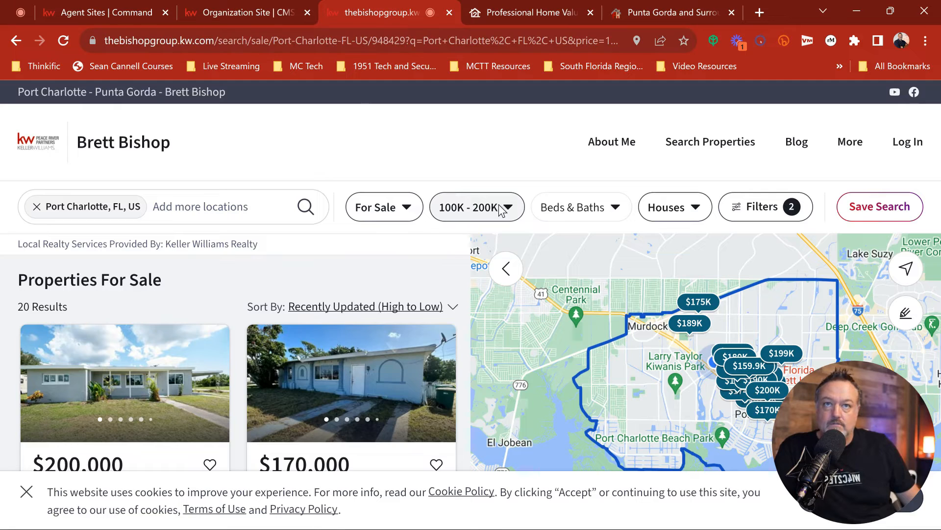
mouse_move(486, 333)
mouse_down()
mouse_move(504, 336)
mouse_move(477, 335)
mouse_move(484, 338)
mouse_up()
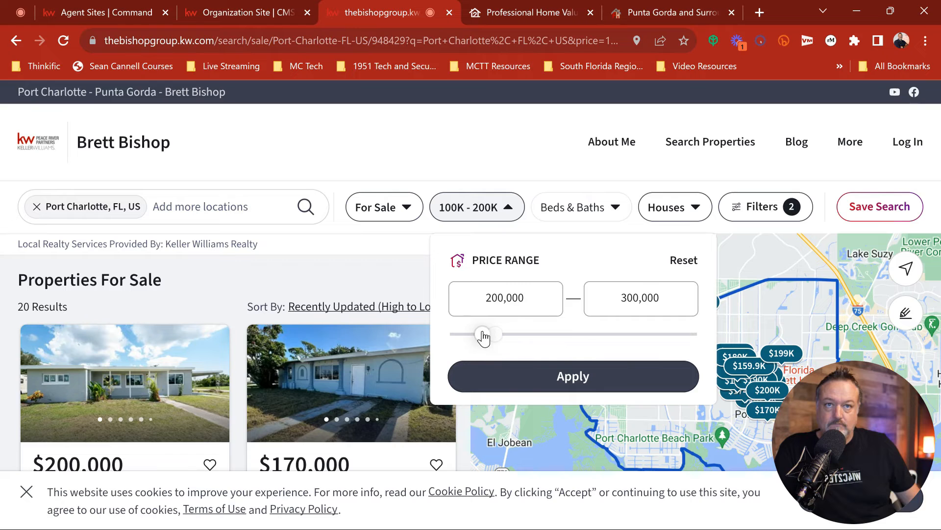
click(556, 378)
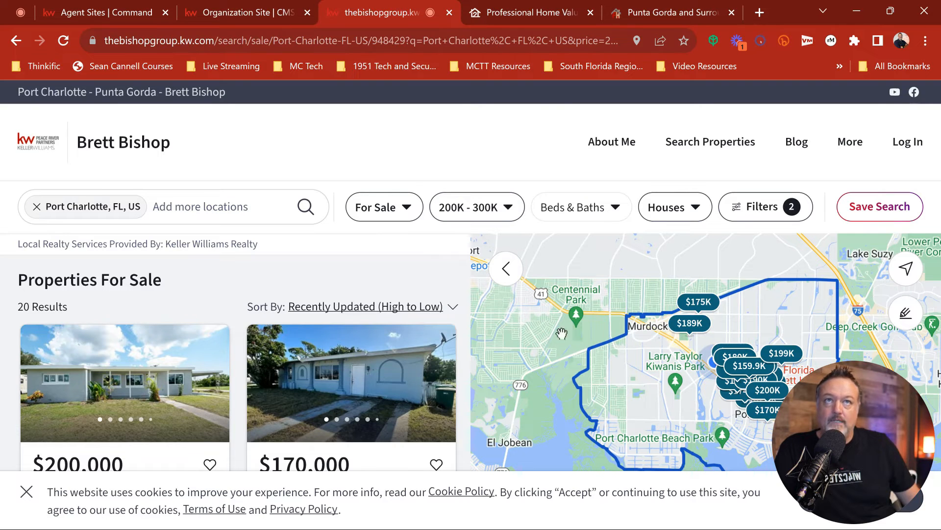
Step: Copy the address of the 200K - 300K houses search and paste it as the second sub-navigation link's URL in the CMS editor
click(552, 40)
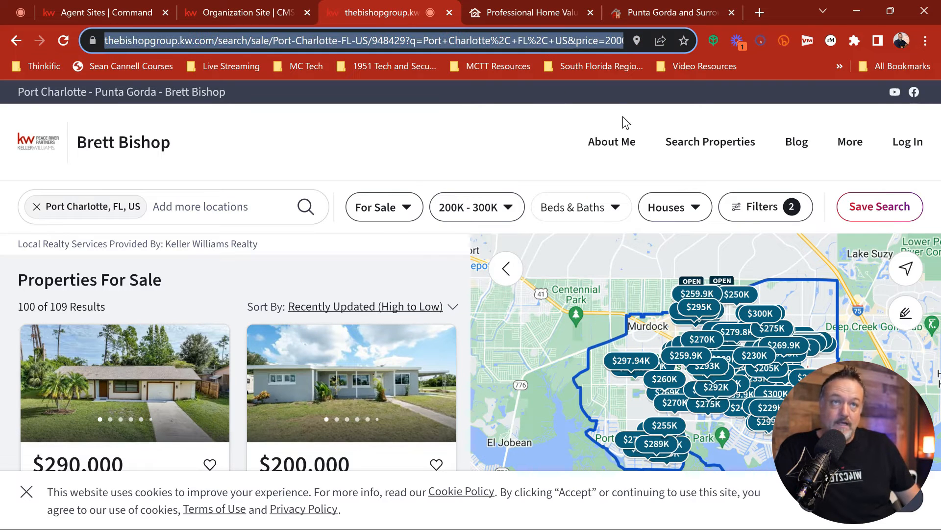
key(End)
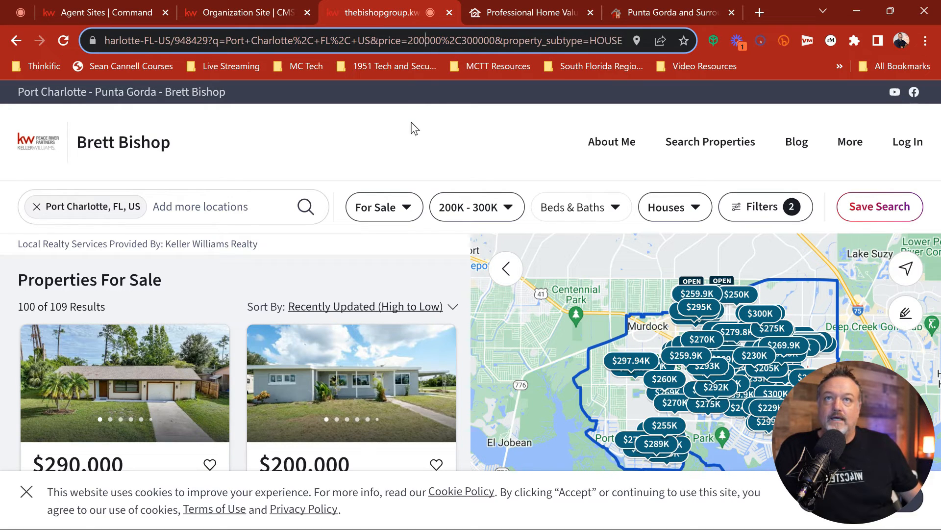
right_click(407, 43)
key(ctrl+c)
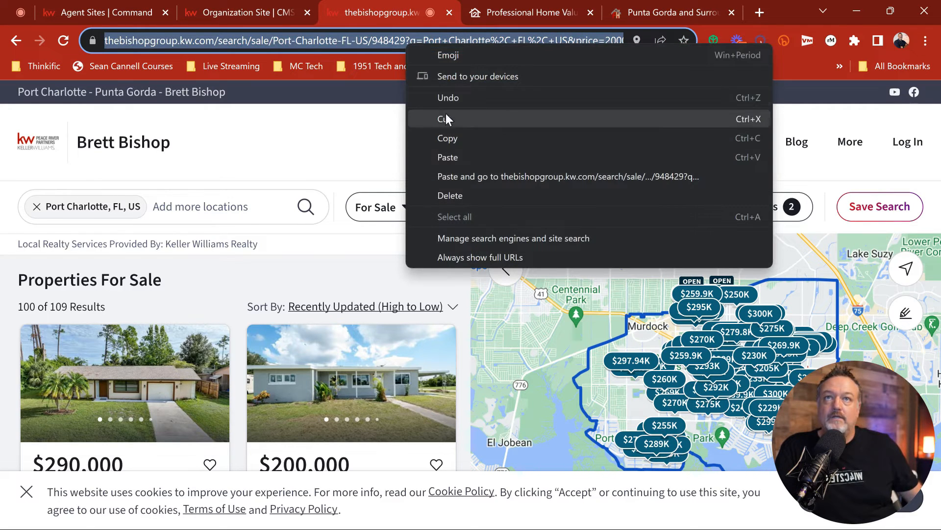
click(447, 138)
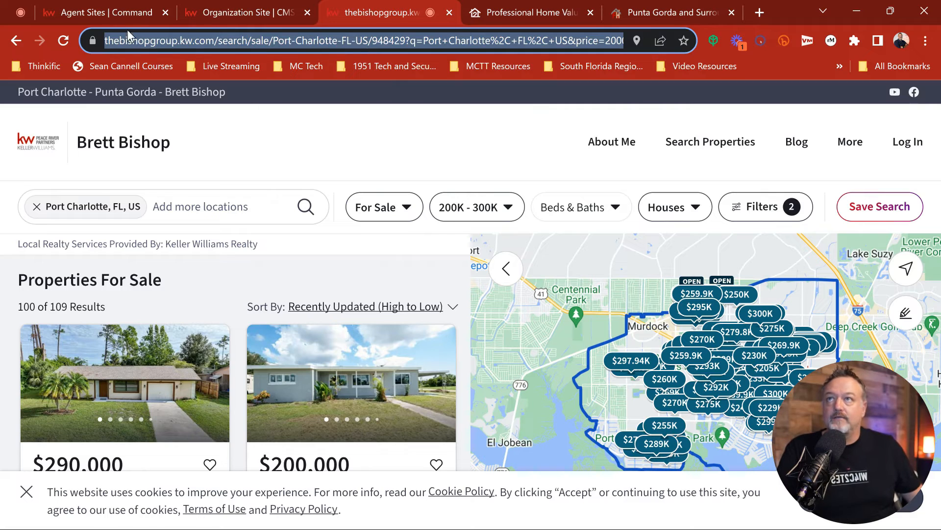
click(233, 10)
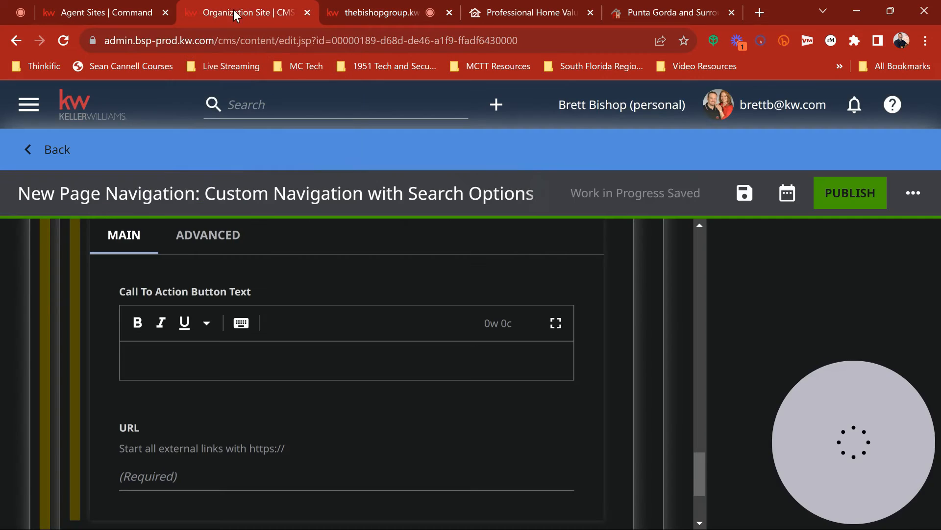
right_click(150, 477)
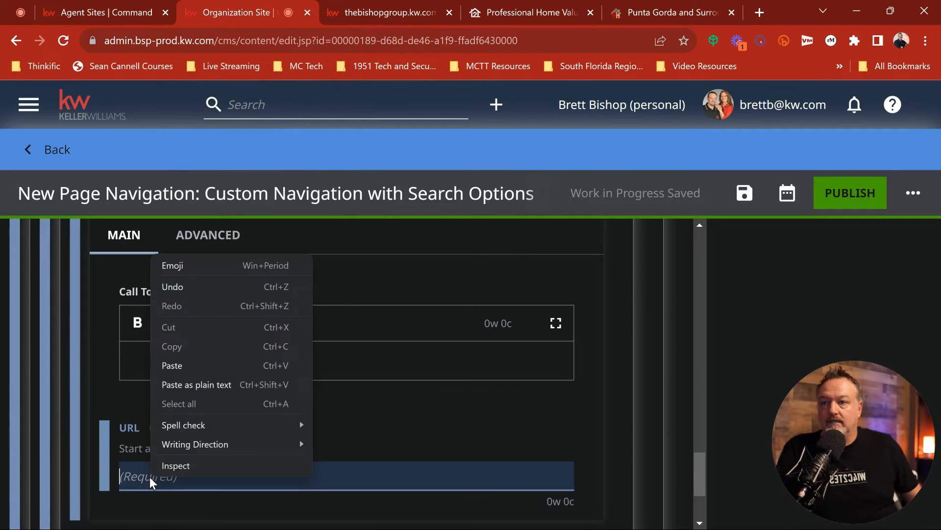
click(158, 365)
Step: Add a third Navigation Link to the Search item's sub-navigation, below the $200,000 - $300,000 link
scroll(469, 346, down, 4)
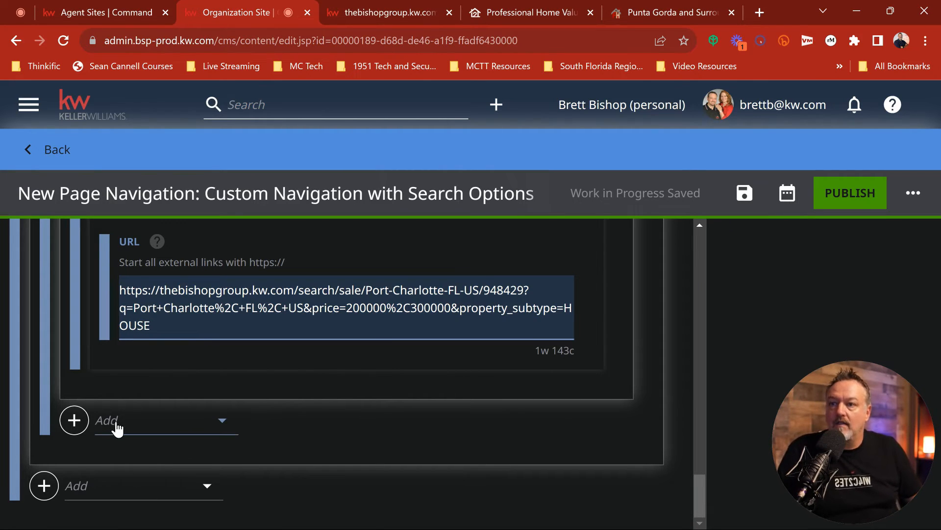
click(75, 422)
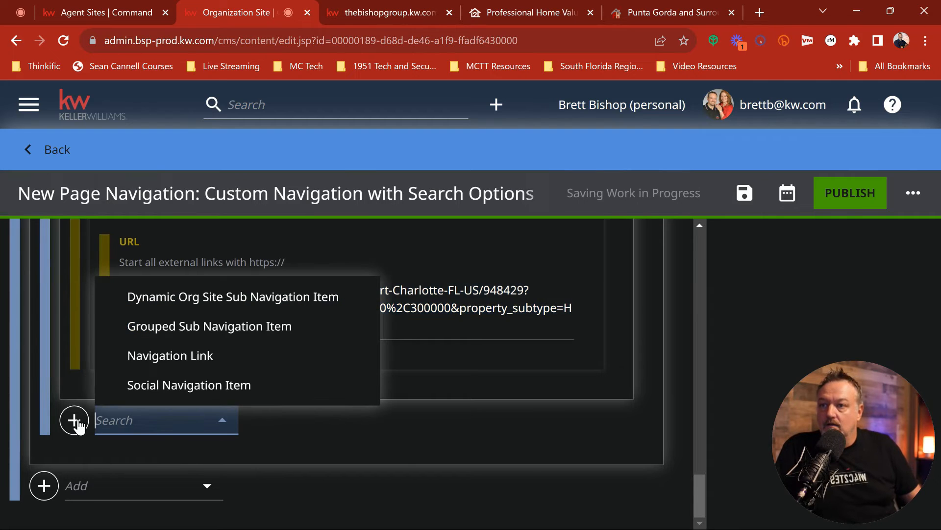
click(164, 357)
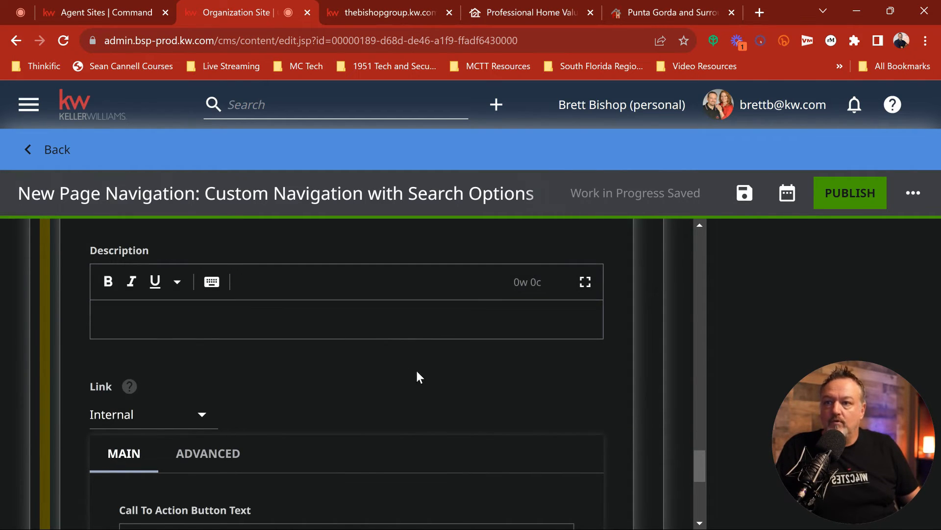
Step: Enter "Port Charlotte Homes $300,000 - $400,000" as the text of the third sub-navigation link
scroll(417, 370, up, 3)
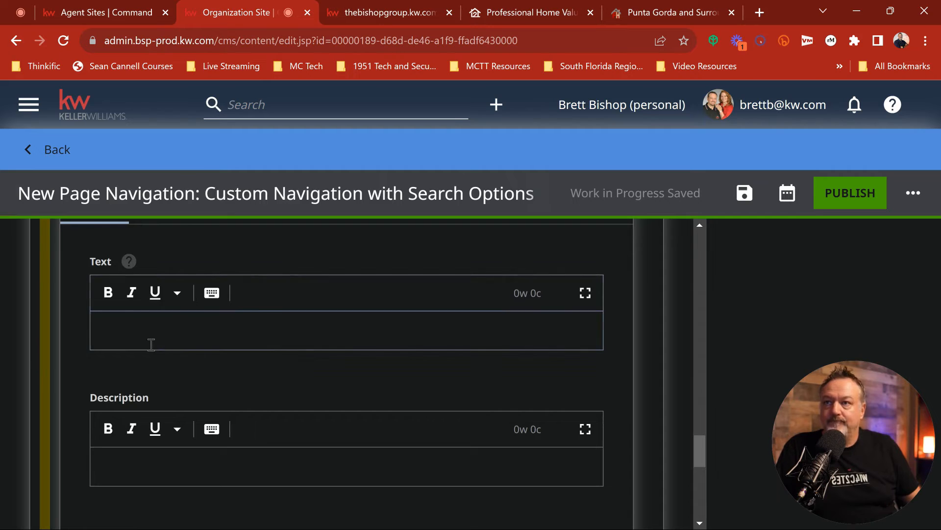
click(151, 336)
text(P)
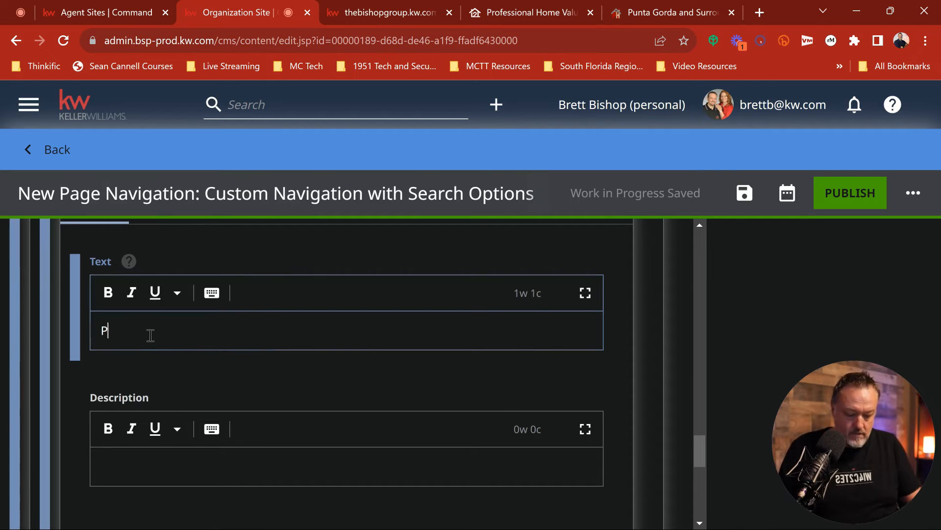
text(ort Charlotte Homes )
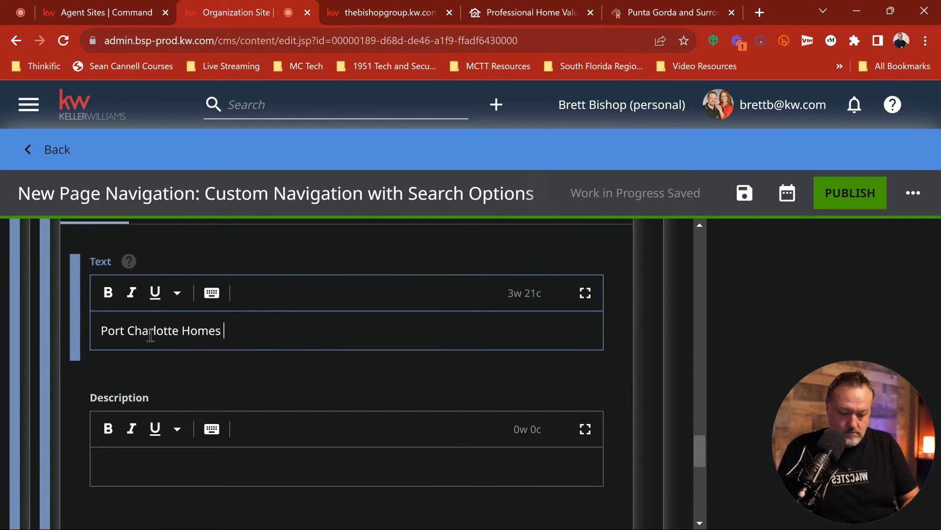
text($3)
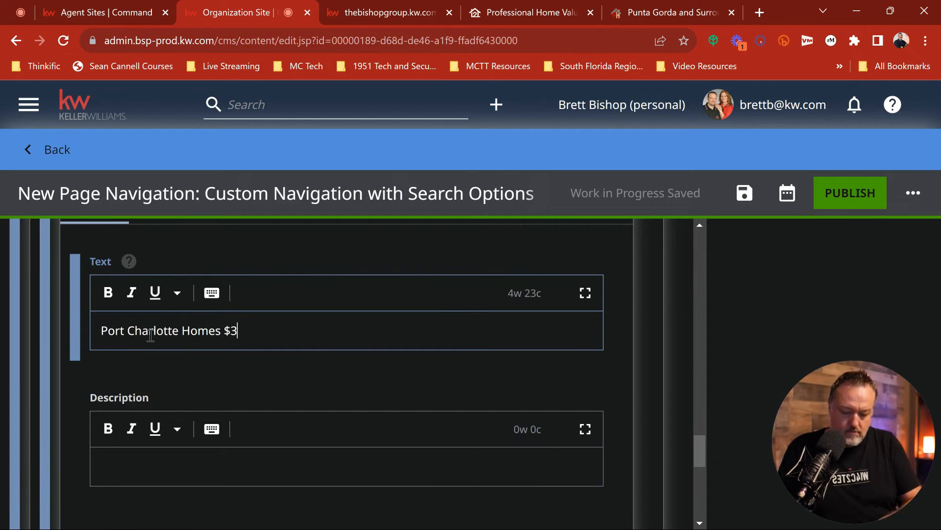
text(00,000 -)
text($)
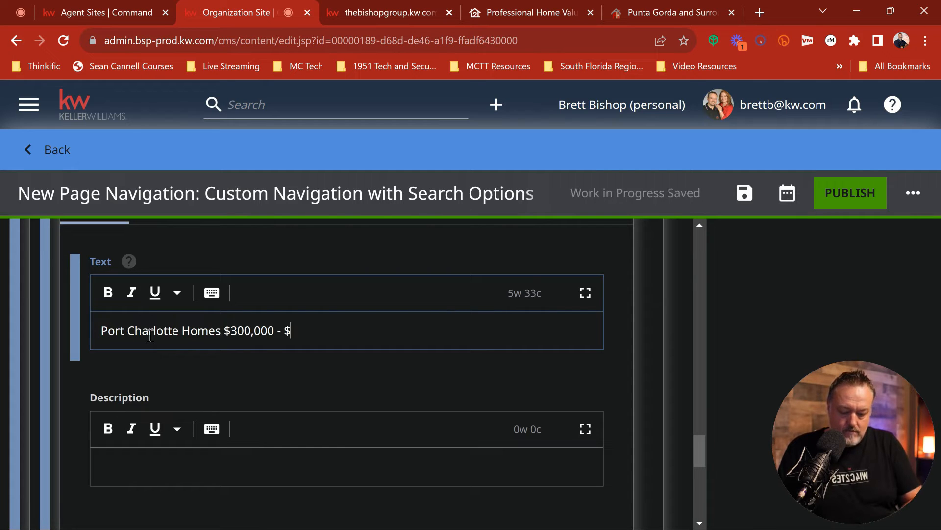
text(400,)
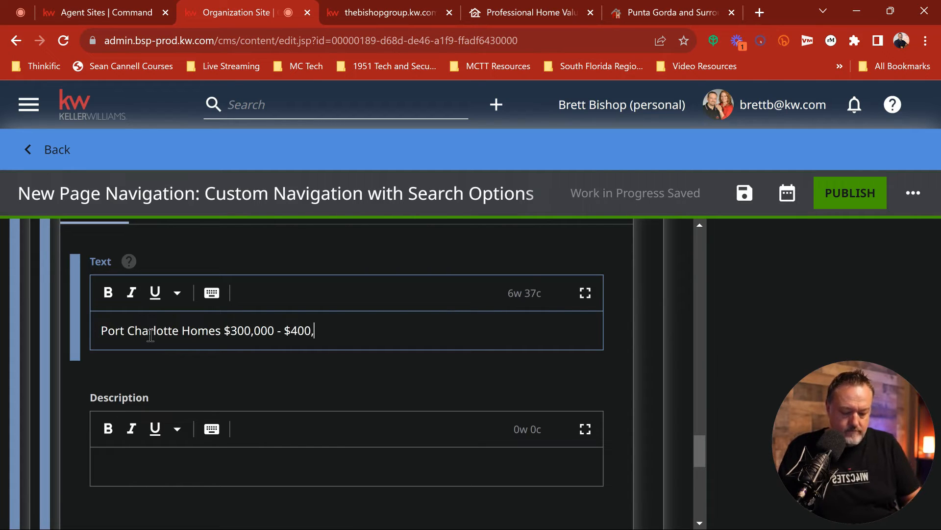
text(000)
Step: Set the link type of the Port Charlotte Homes $300,000 - $400,000 sub-navigation link to External
scroll(199, 309, down, 1)
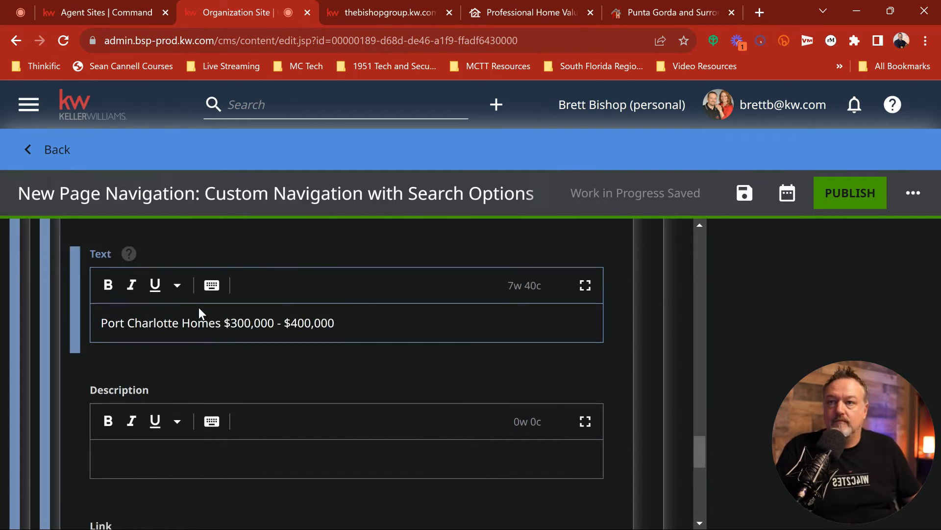
scroll(203, 324, down, 5)
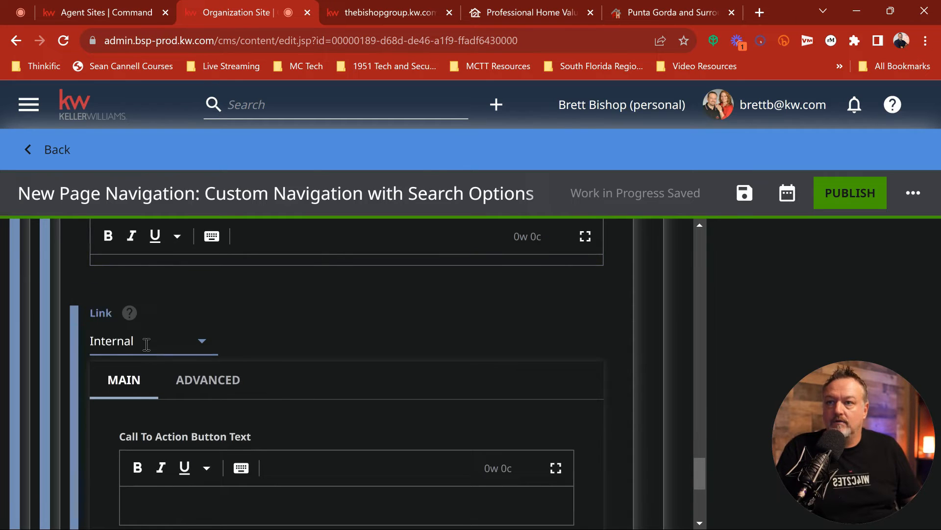
click(147, 343)
click(133, 304)
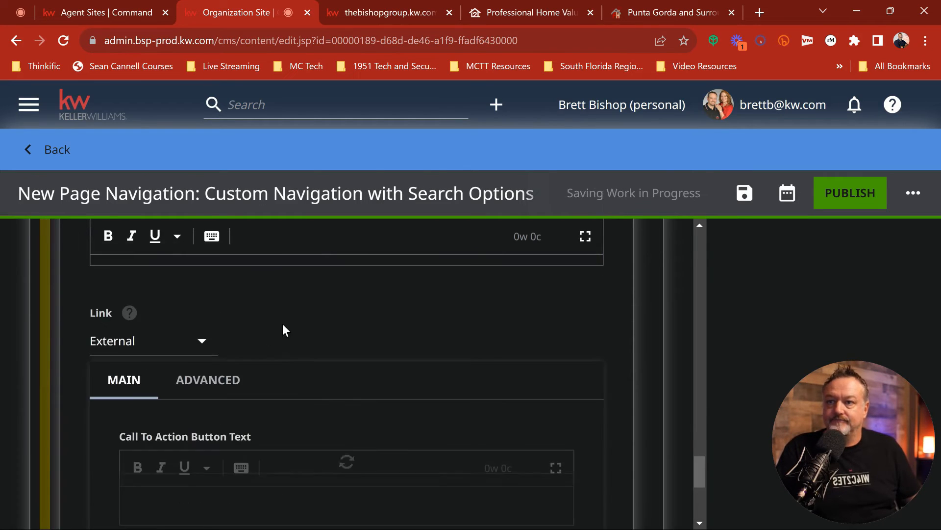
scroll(284, 326, down, 6)
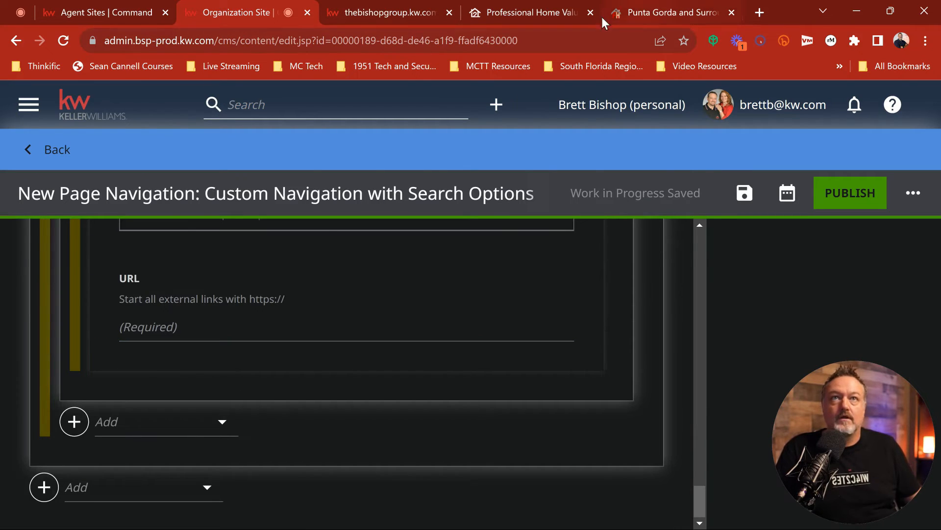
Step: On the agent website's Port Charlotte house search, change the price range to 300,000 - 400,000 and apply it
click(374, 11)
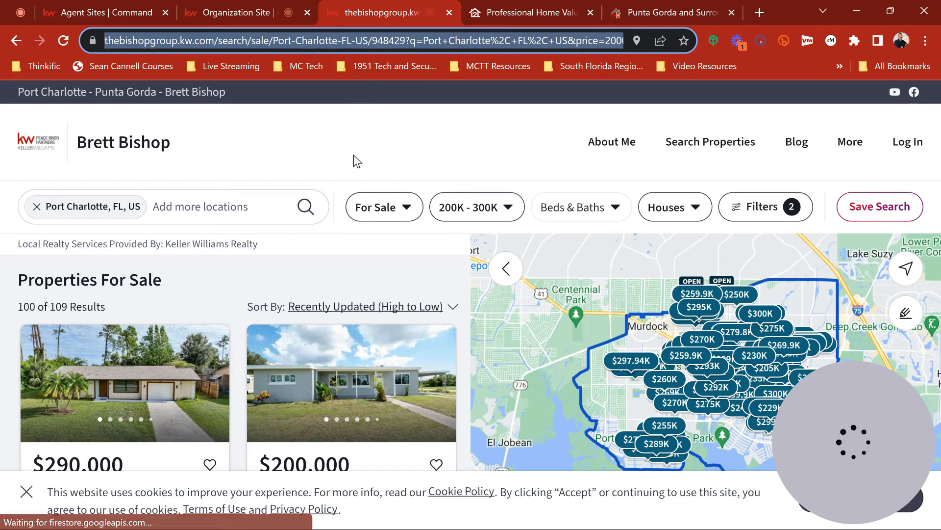
click(507, 211)
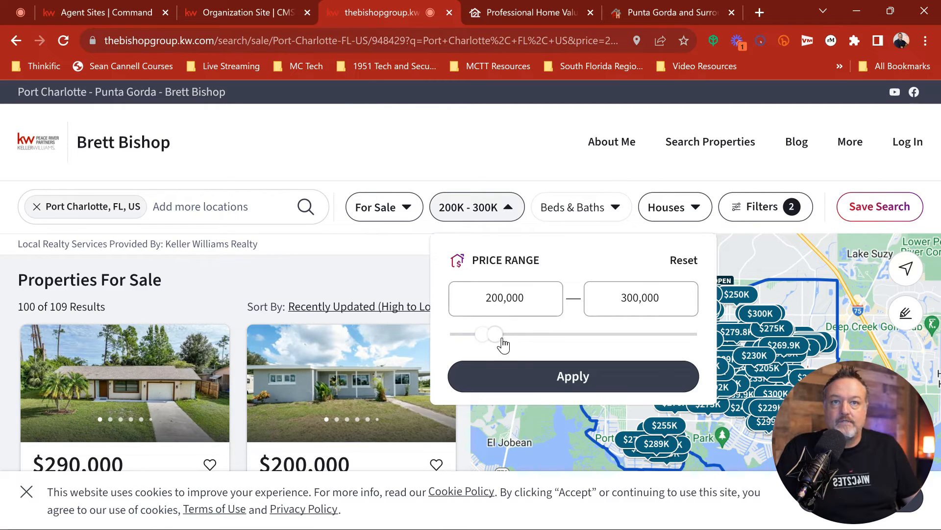
mouse_move(500, 337)
mouse_down()
mouse_move(510, 336)
mouse_move(495, 339)
mouse_up()
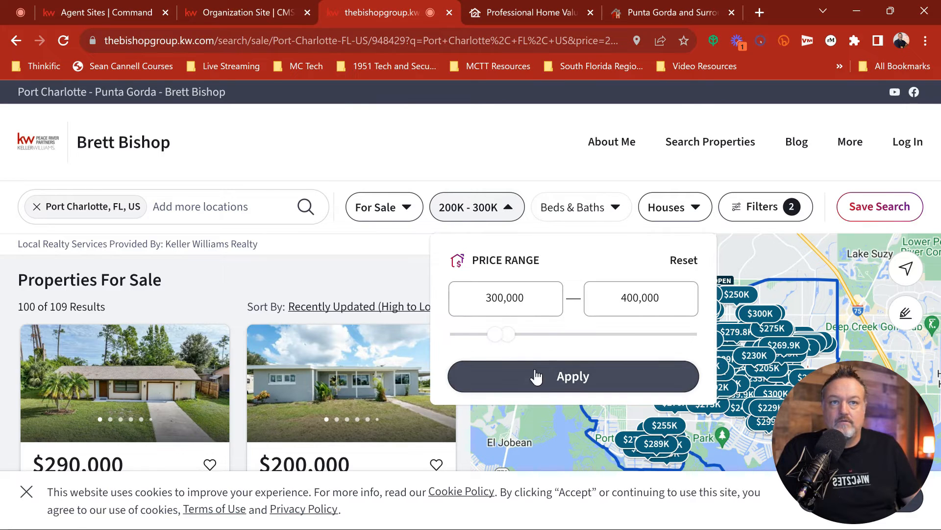
click(586, 377)
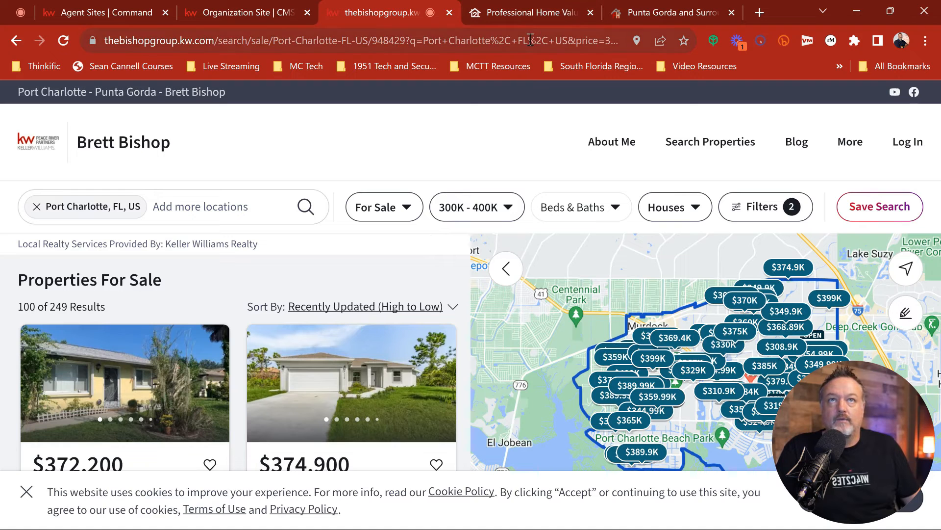
Step: Copy the address of the 300K - 400K houses search and paste it as the third sub-navigation link's URL in the CMS editor
click(569, 39)
key(End)
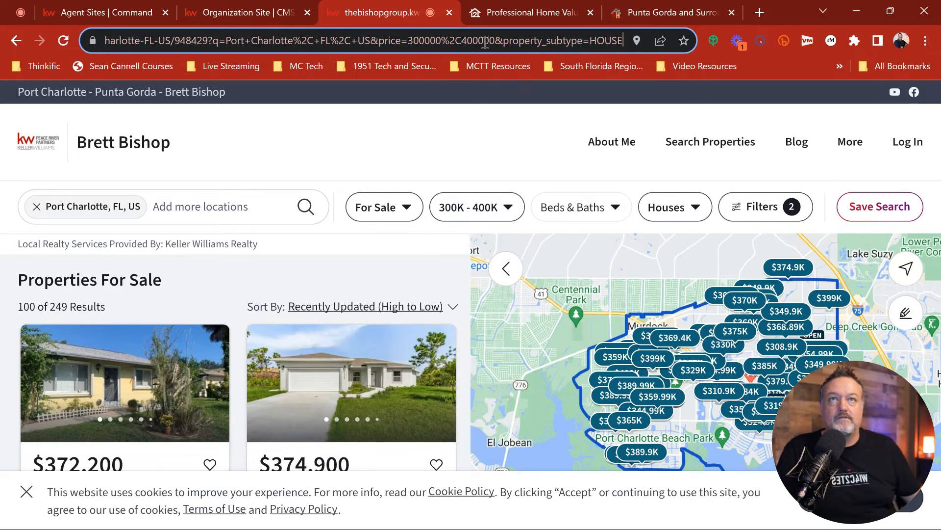
click(477, 158)
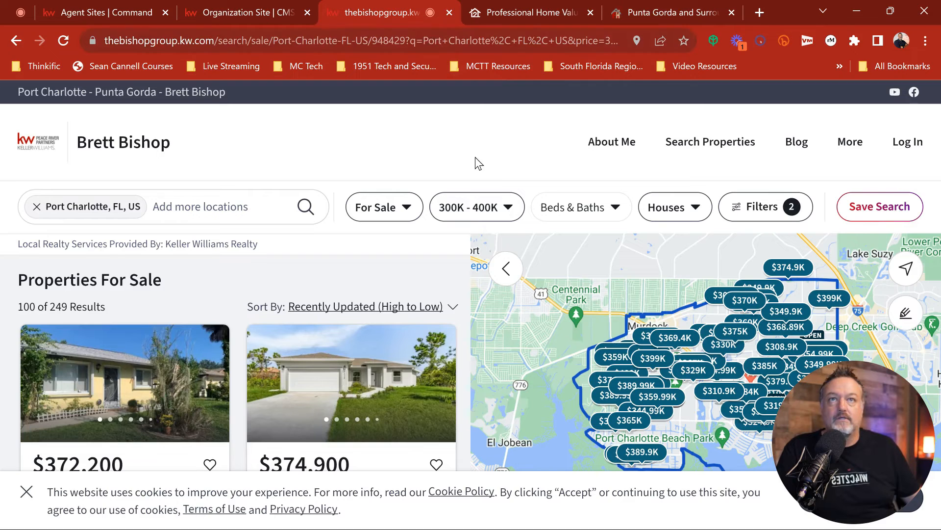
click(429, 39)
right_click(429, 38)
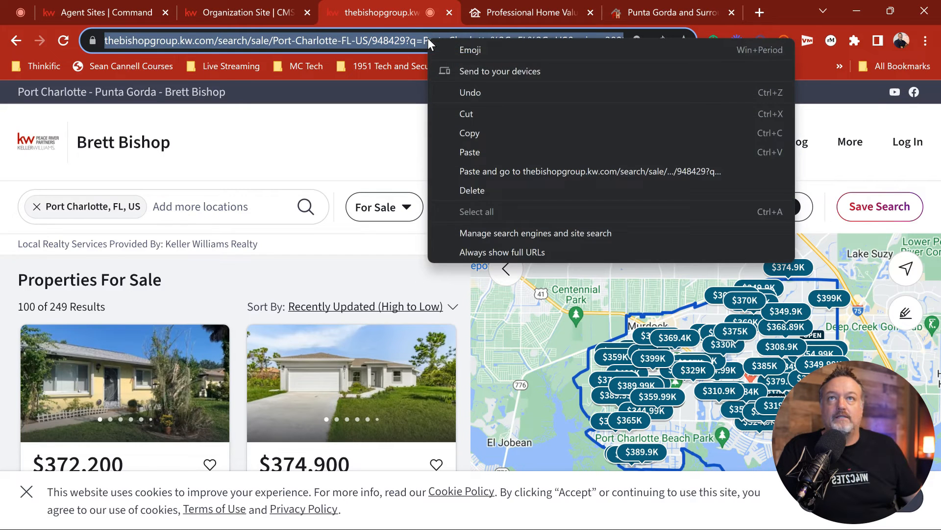
click(468, 133)
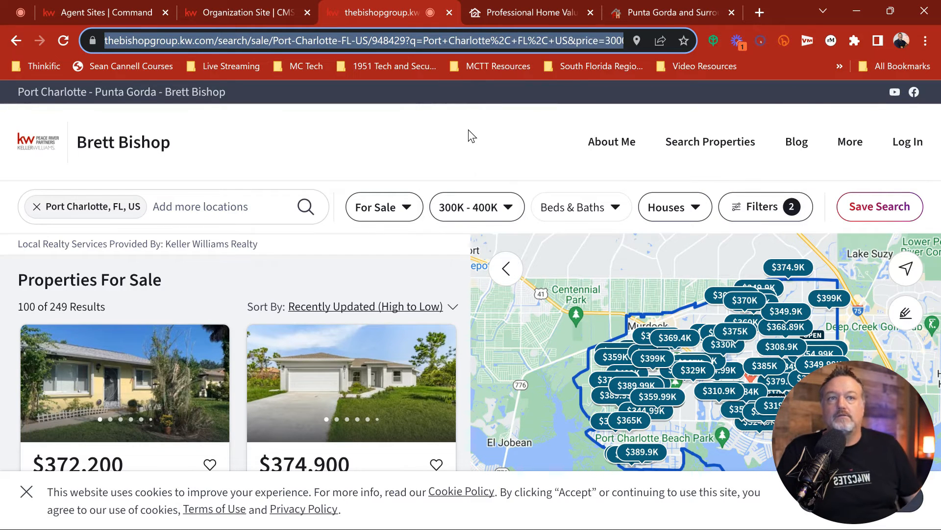
click(203, 15)
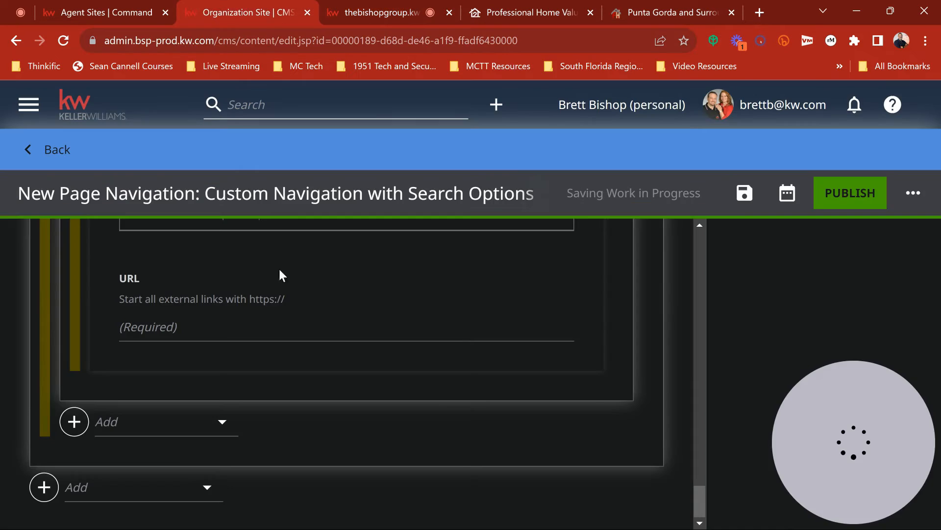
right_click(162, 327)
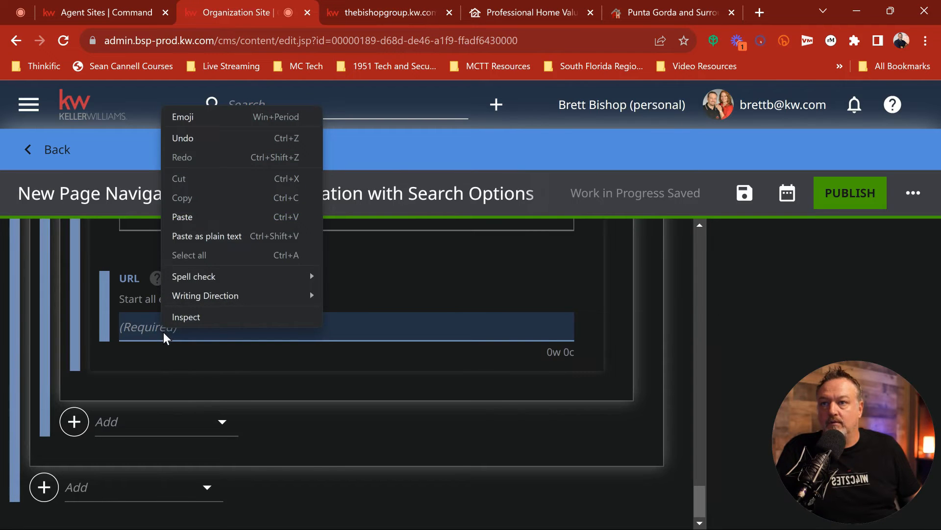
click(188, 217)
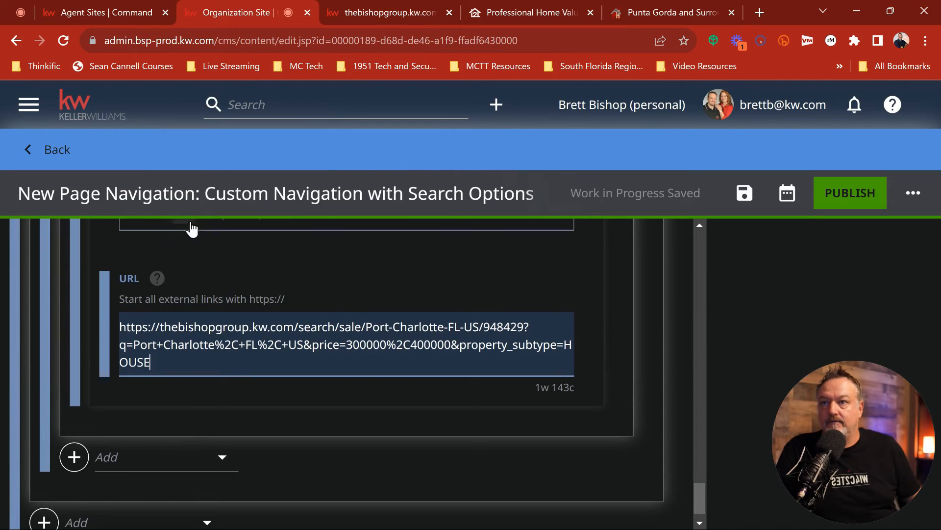
Step: Collapse the Search item and add a third Simple Navigation Item below it
scroll(632, 384, up, 8)
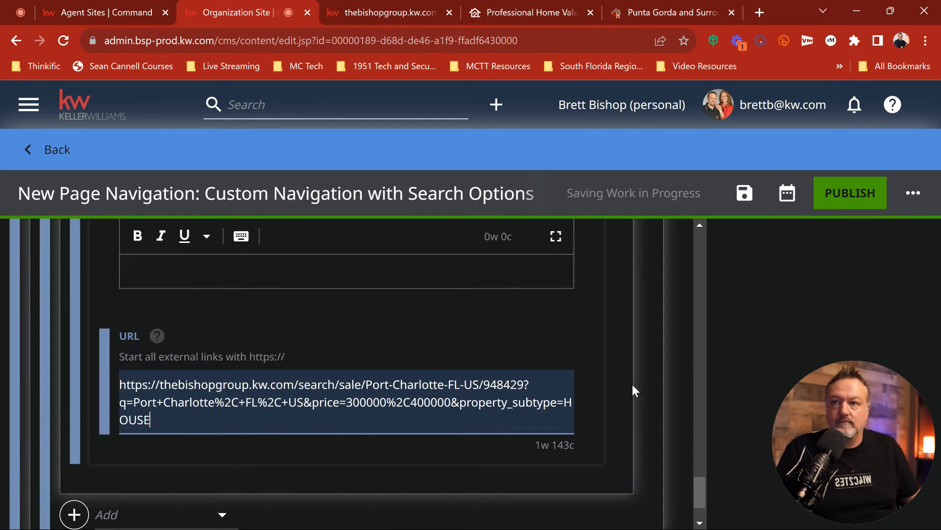
scroll(617, 387, up, 10)
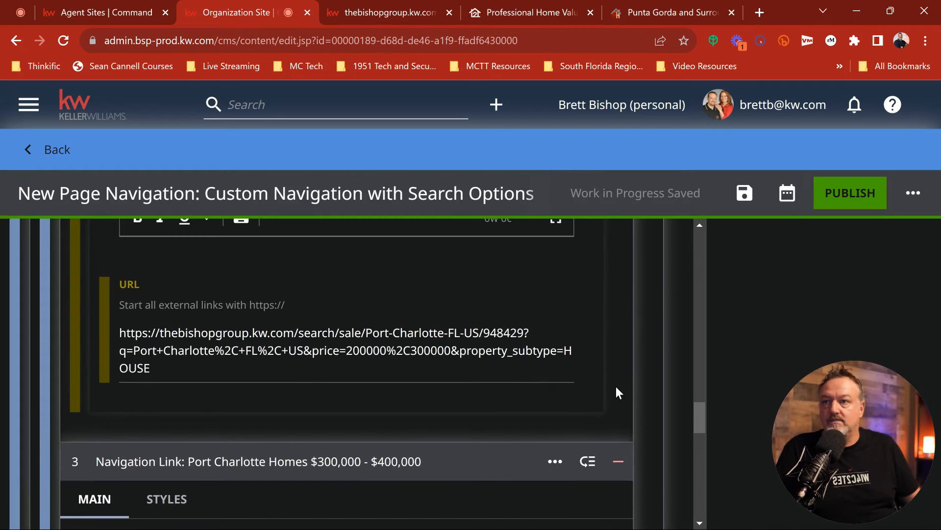
scroll(615, 386, up, 10)
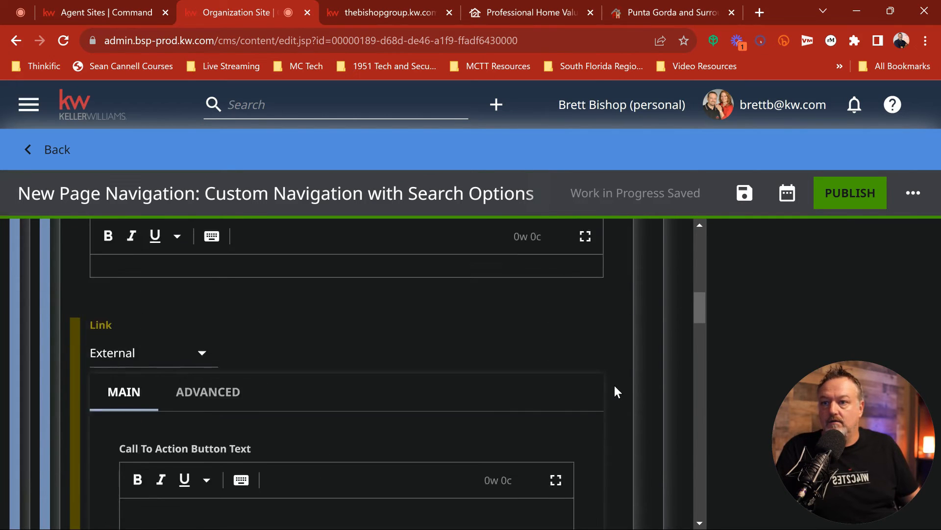
scroll(615, 387, up, 1)
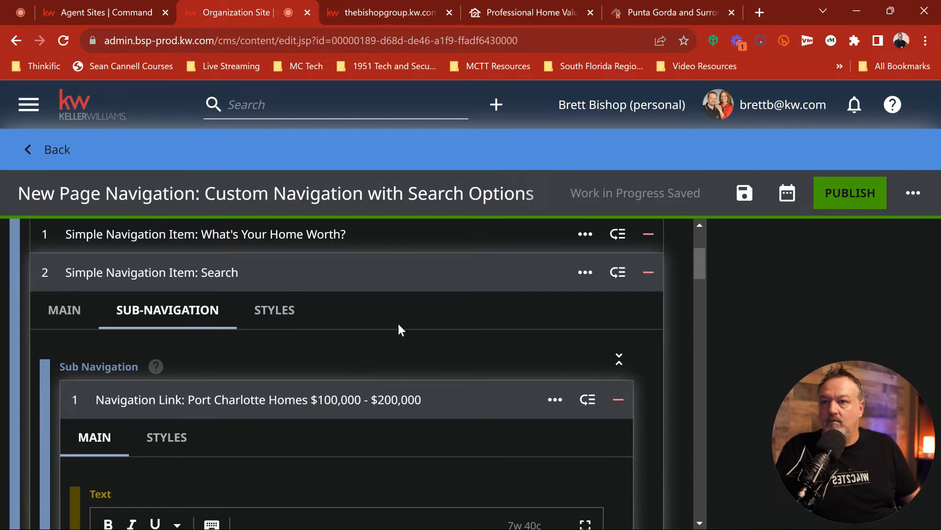
scroll(380, 319, down, 2)
scroll(377, 322, up, 4)
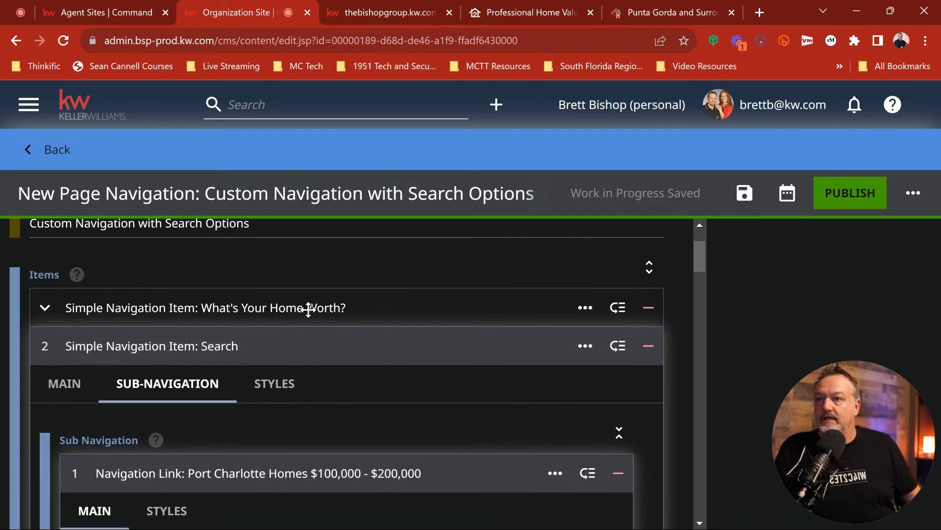
click(47, 346)
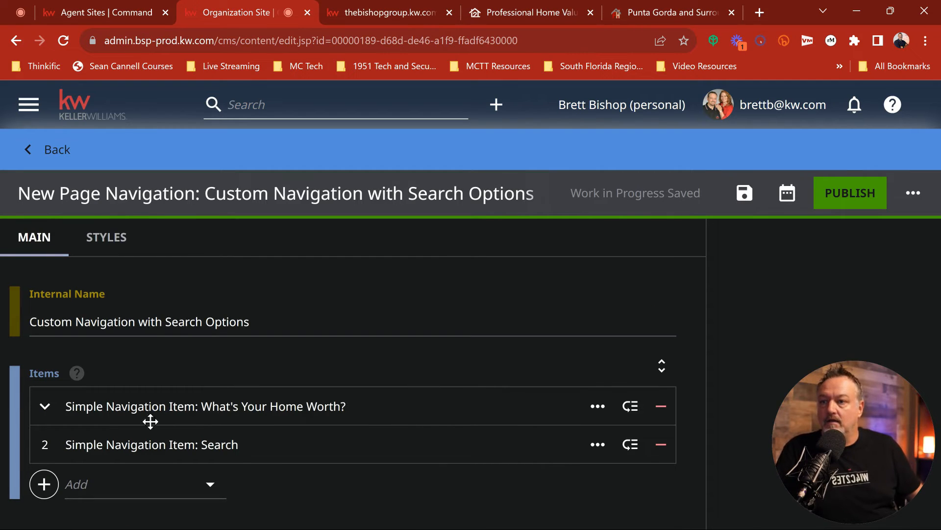
click(46, 485)
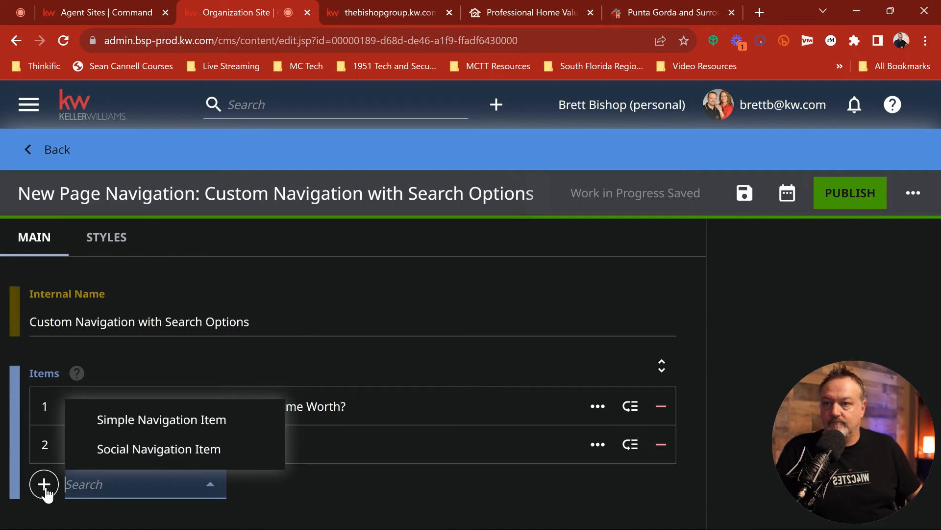
click(151, 421)
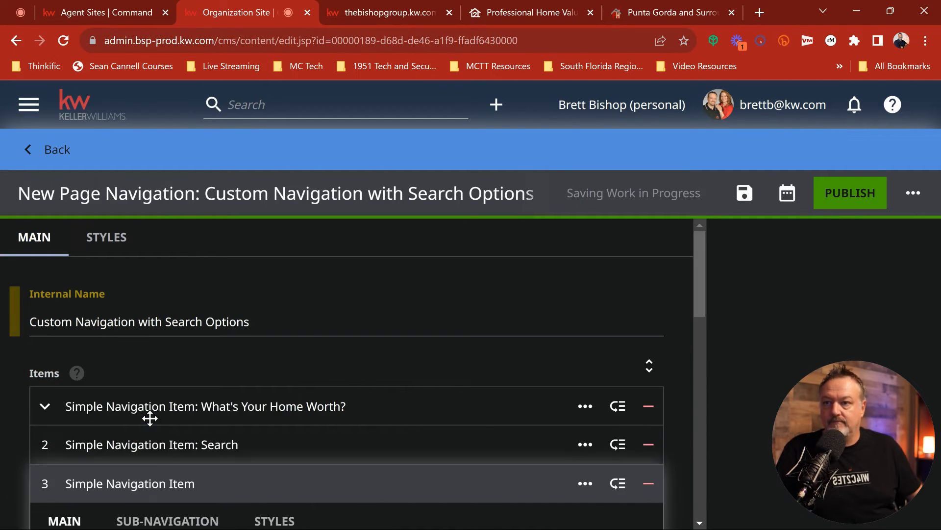
Step: Check the menu names on the agent website and enter "Blog" as the title text of the third navigation item
scroll(506, 288, down, 3)
scroll(506, 287, down, 2)
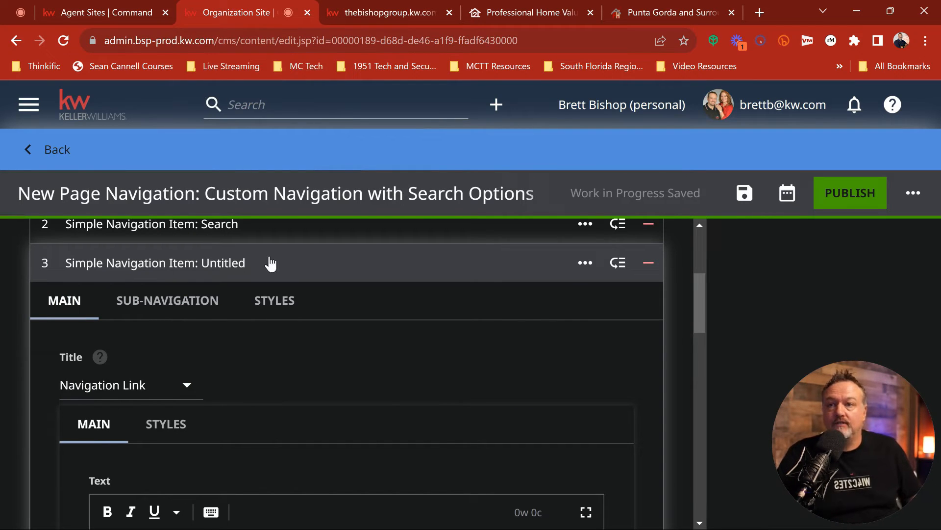
click(381, 10)
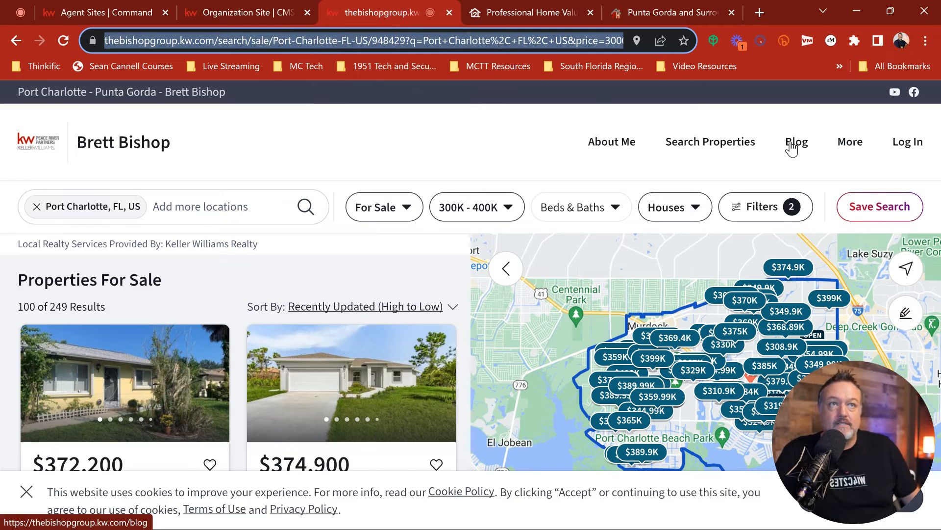
click(233, 11)
scroll(296, 357, down, 2)
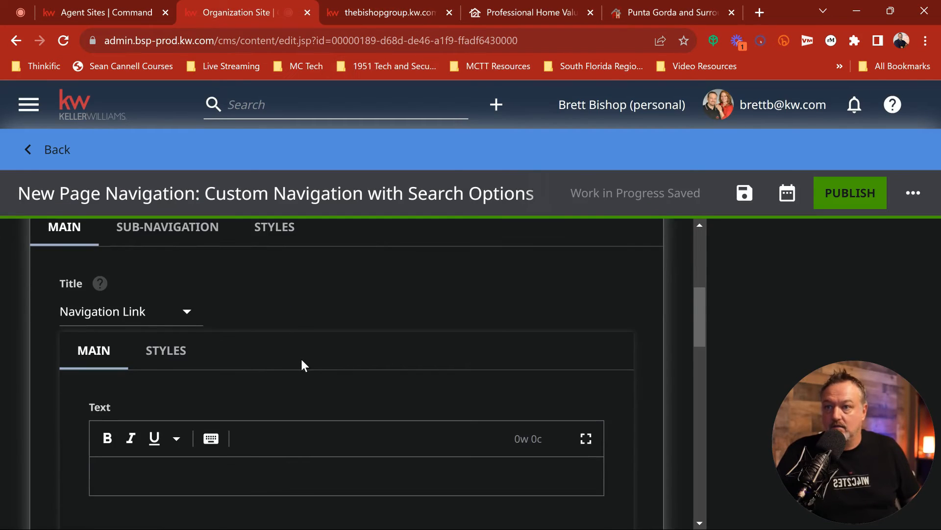
scroll(301, 355, down, 2)
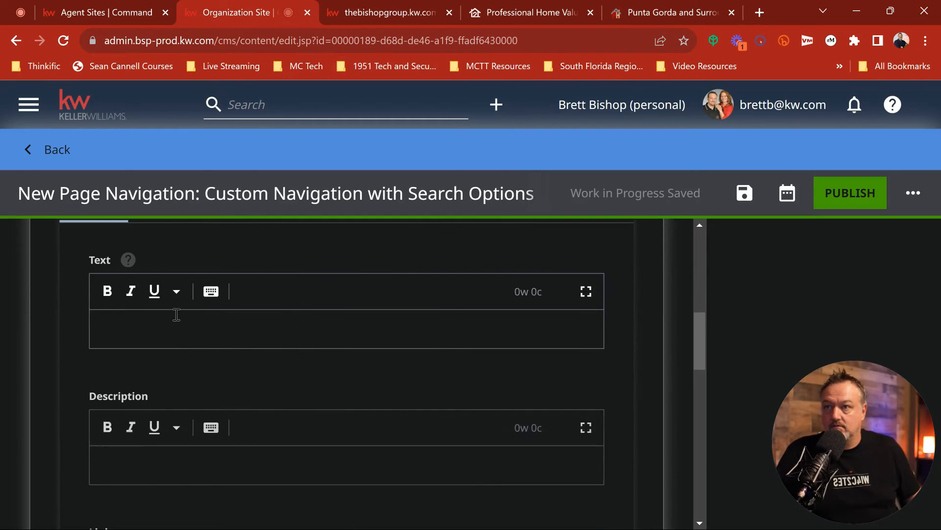
click(119, 332)
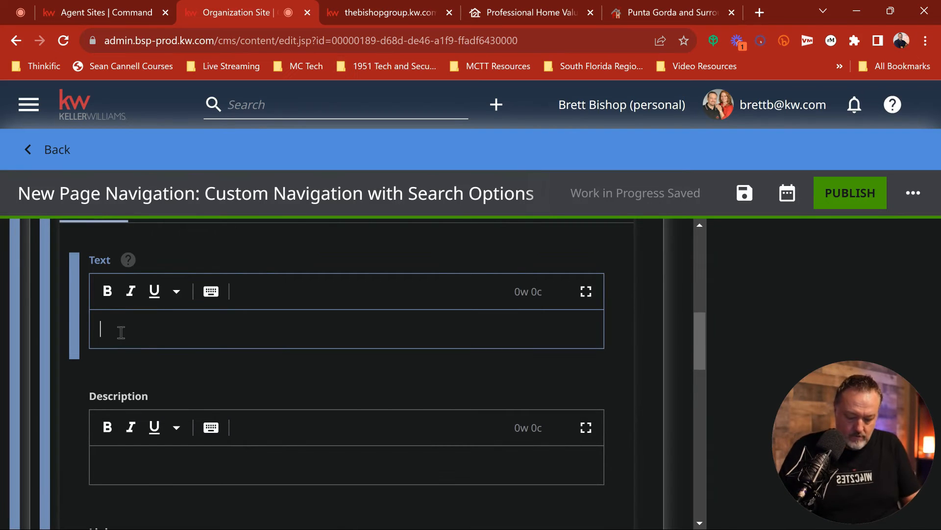
text(Blog)
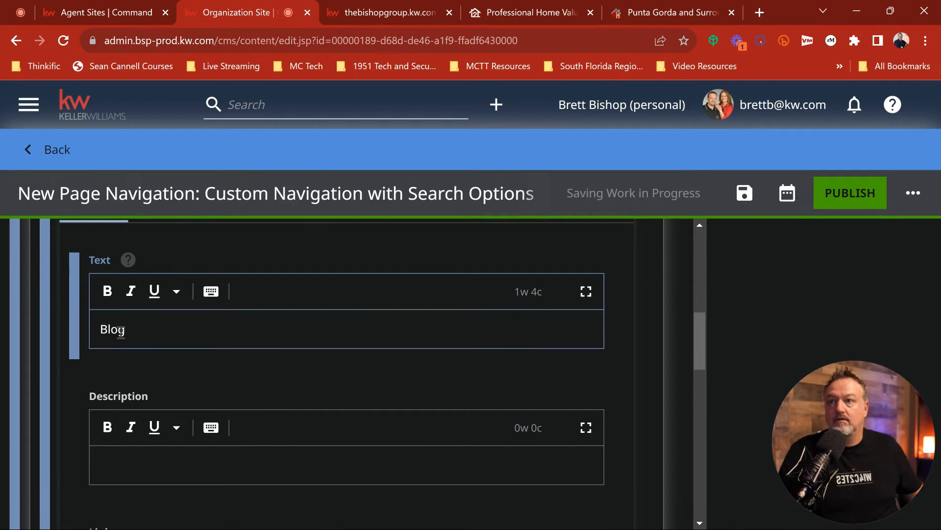
Step: Set the link type of the Blog navigation item to External
scroll(257, 343, up, 5)
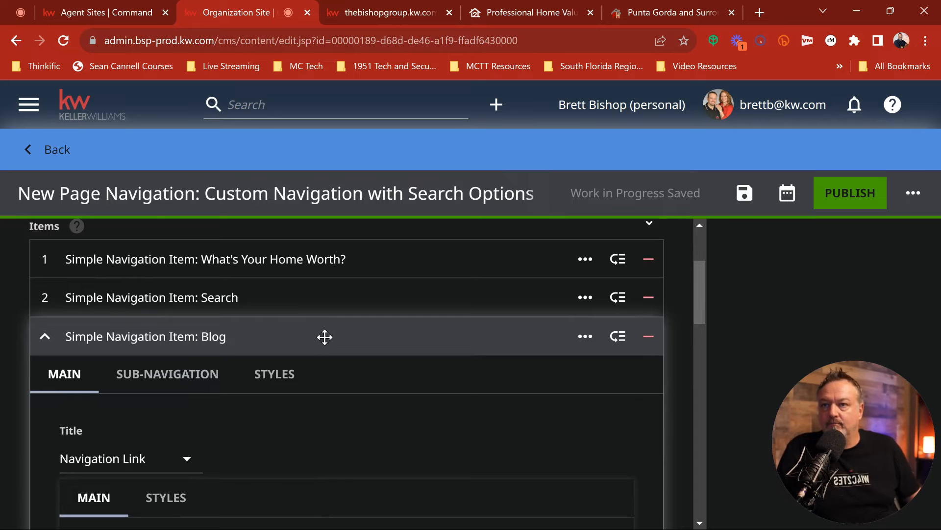
scroll(336, 351, down, 8)
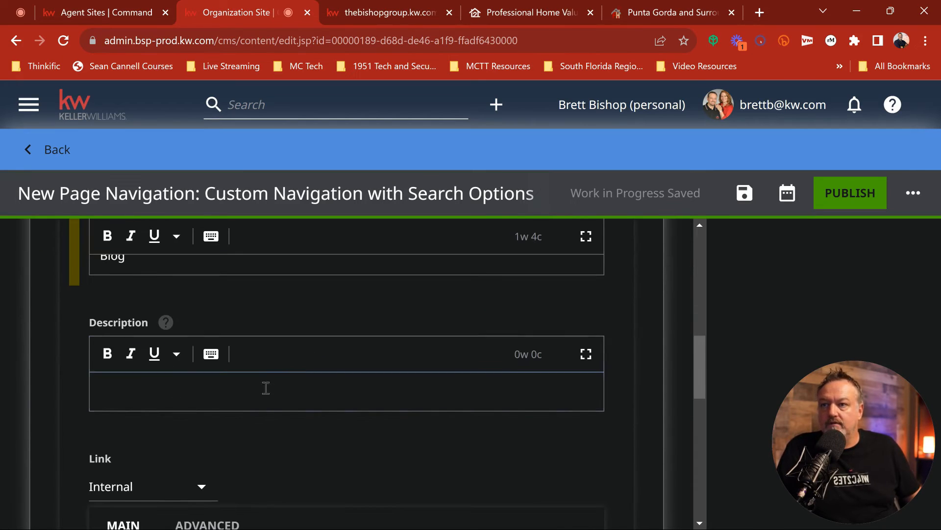
scroll(298, 386, down, 2)
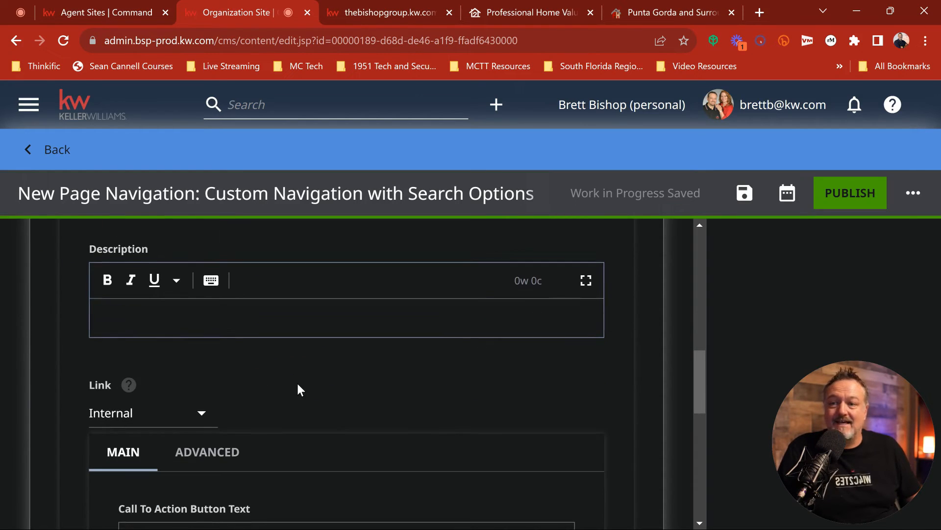
click(202, 422)
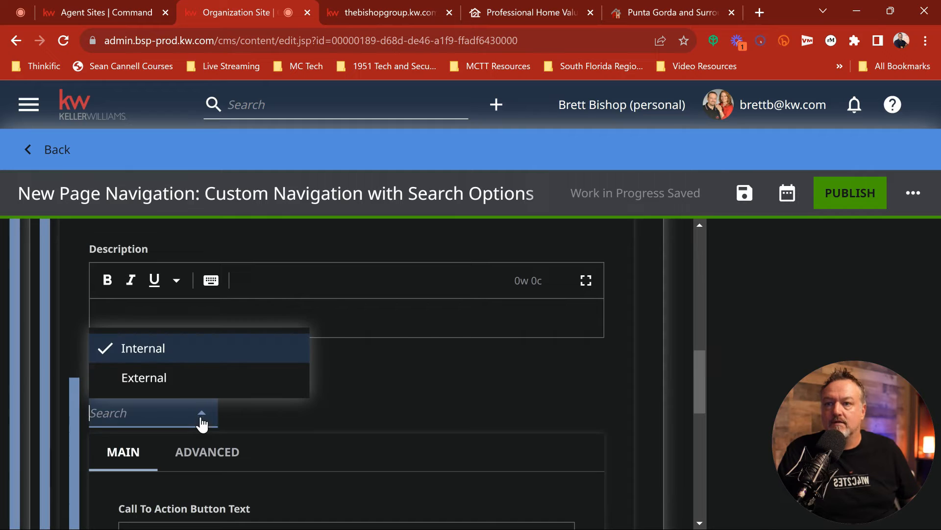
click(159, 386)
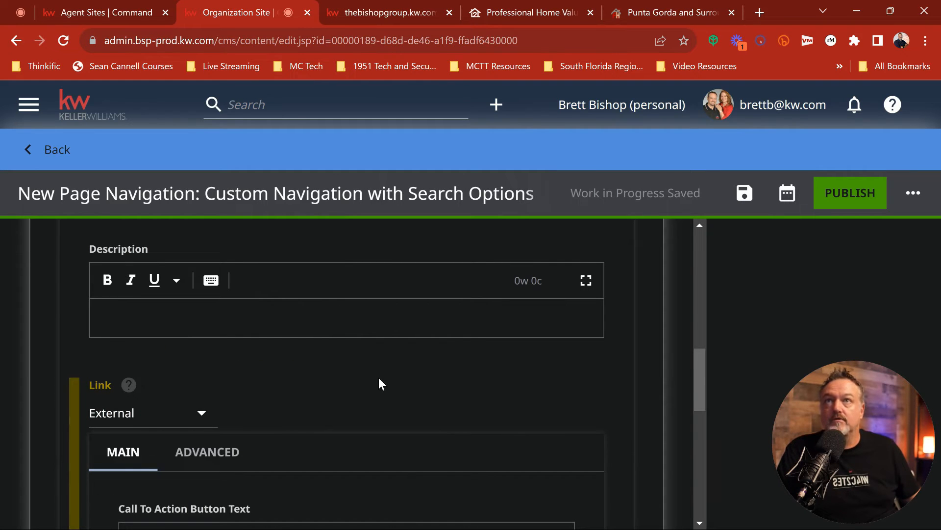
Step: Copy the address of the agent website's Blog page and paste it as the Blog navigation item's URL in the CMS editor
click(369, 11)
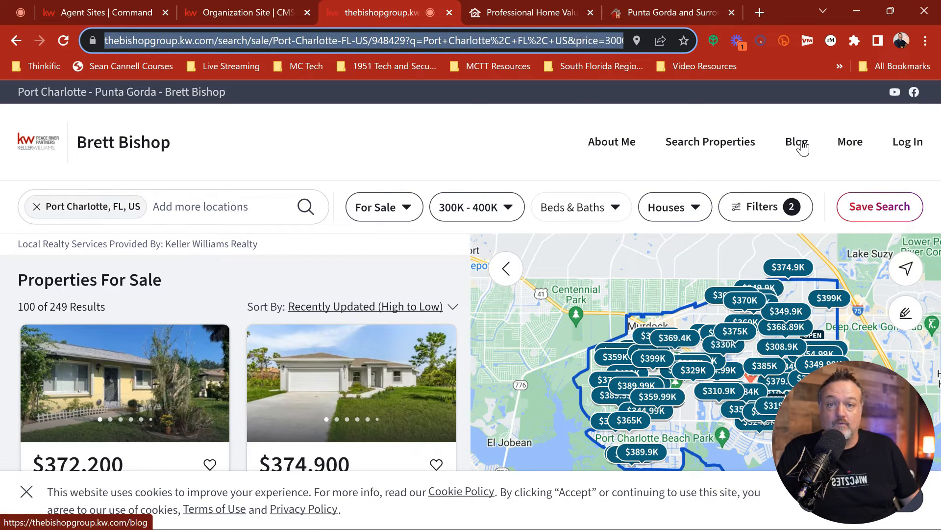
click(797, 143)
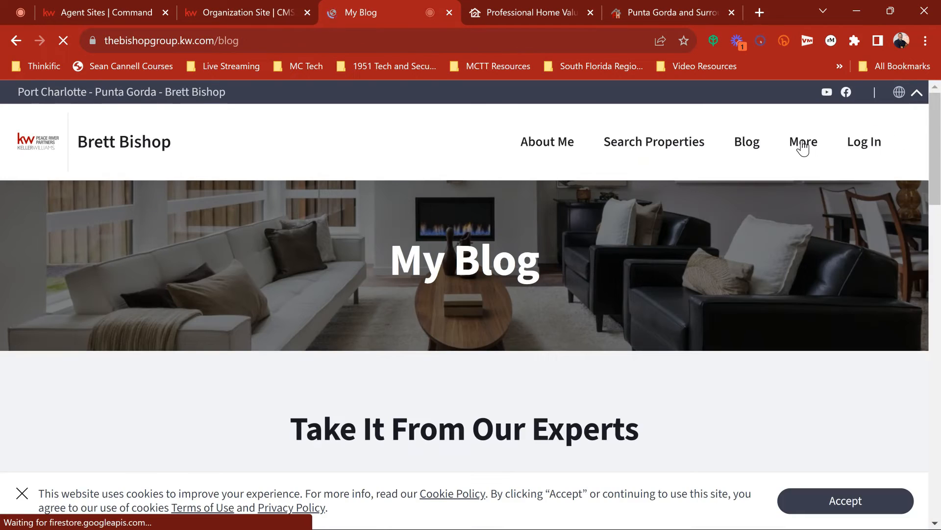
right_click(190, 42)
key(ctrl+c)
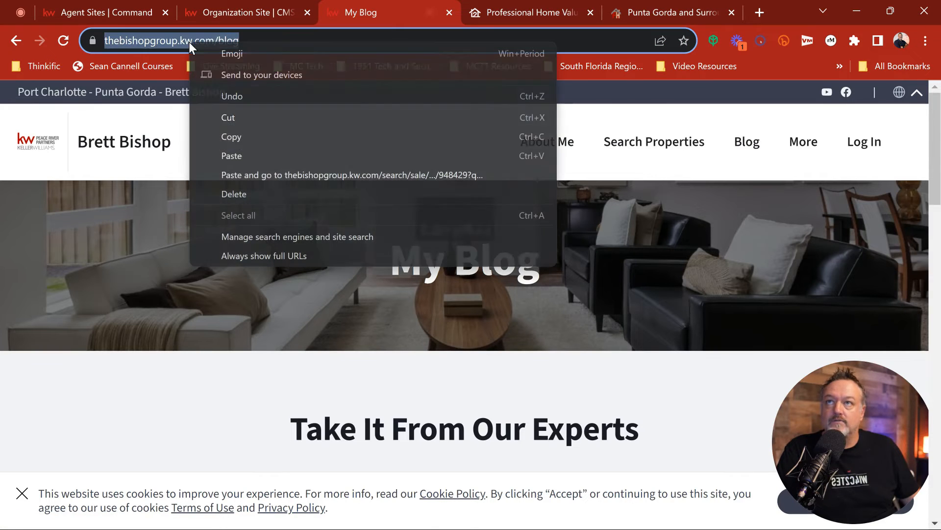
click(234, 137)
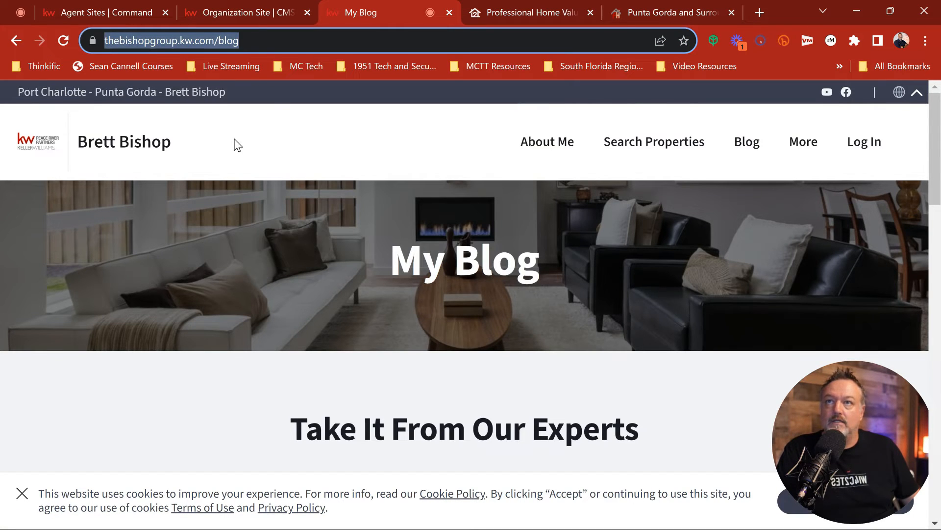
click(246, 10)
scroll(278, 303, down, 6)
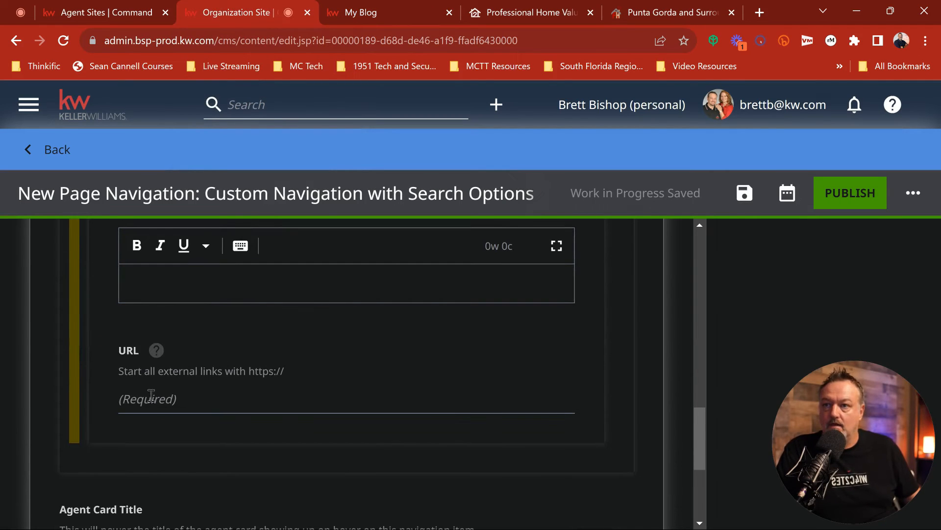
right_click(150, 401)
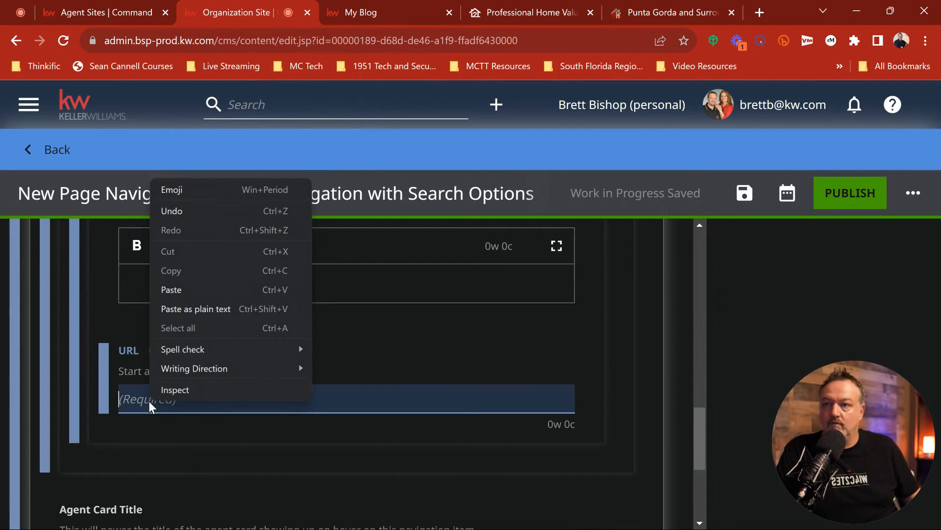
click(183, 286)
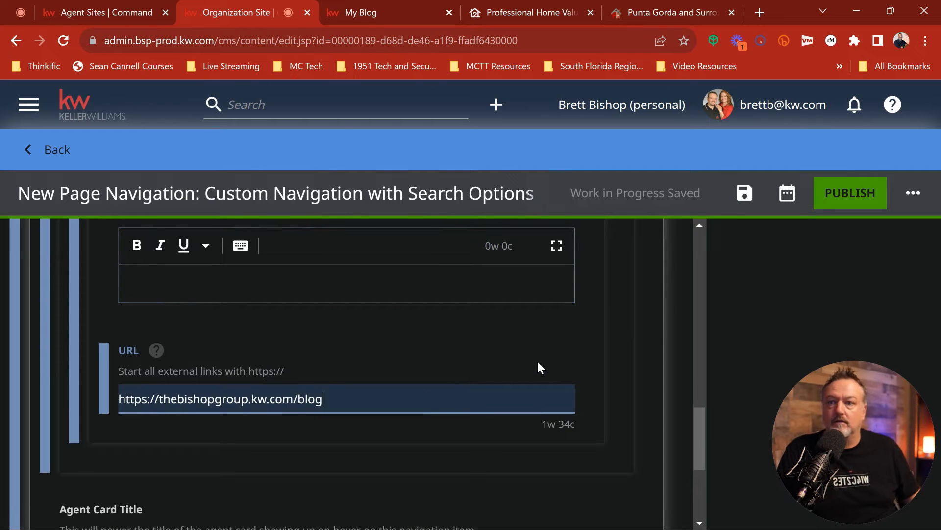
Step: Review the list of navigation items and the Blog item's title text and URL
scroll(610, 375, up, 10)
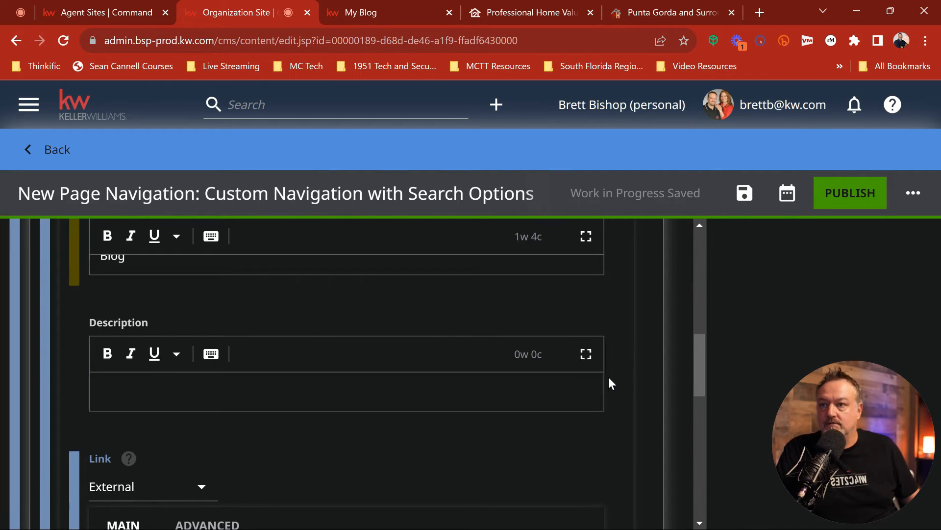
scroll(608, 378, up, 4)
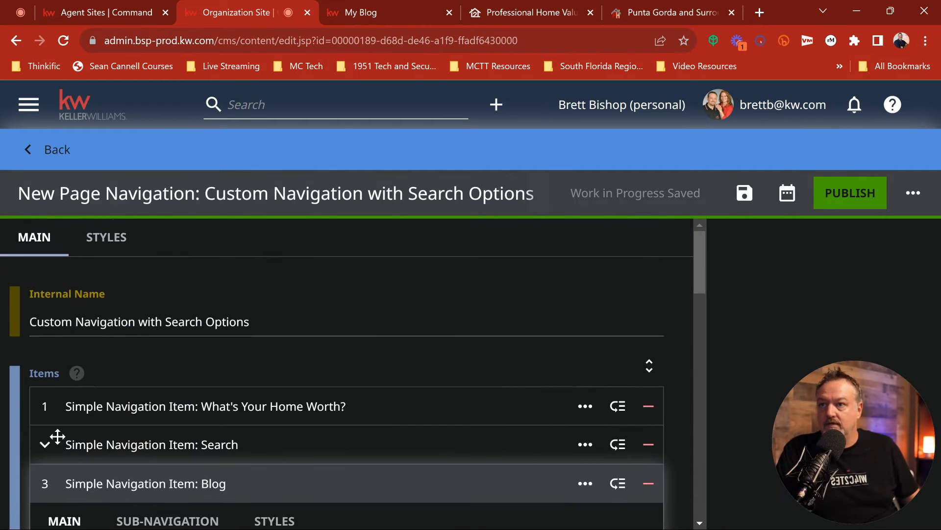
scroll(58, 298, down, 2)
scroll(147, 289, down, 2)
scroll(204, 307, up, 2)
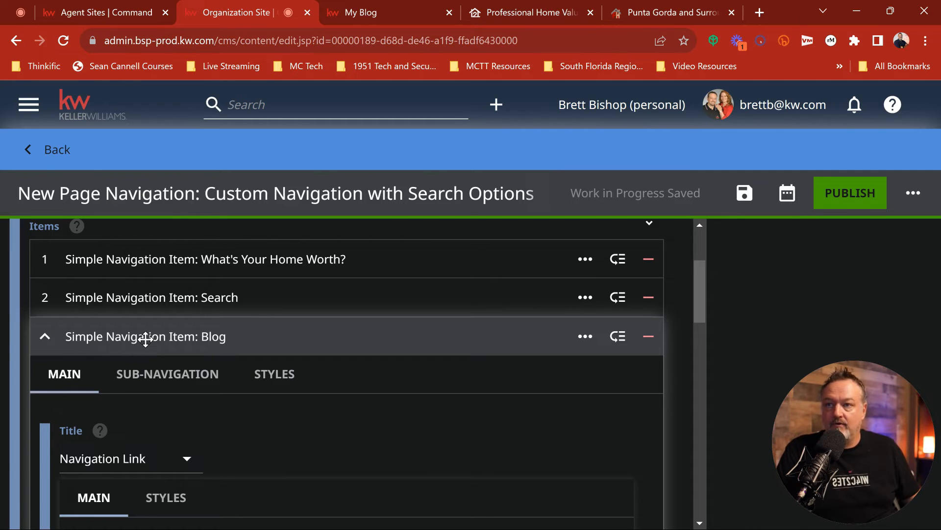
scroll(343, 305, down, 3)
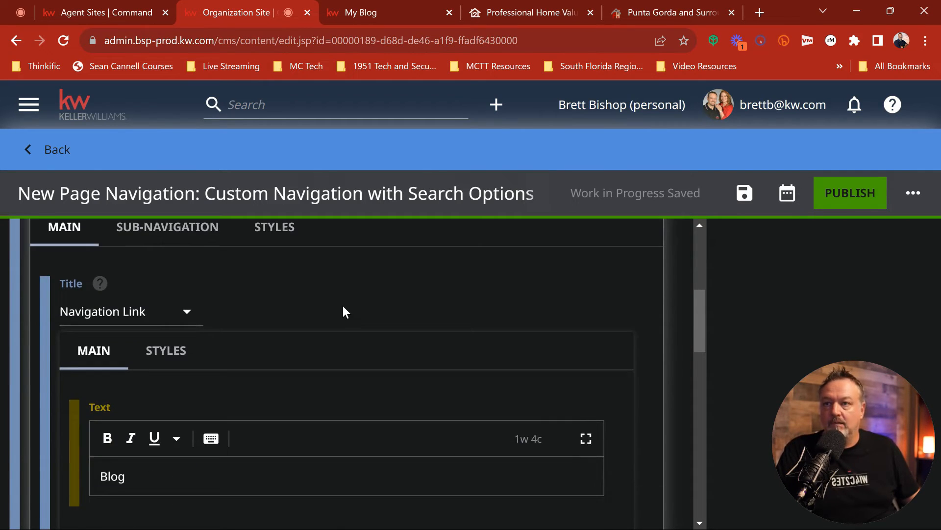
scroll(343, 305, down, 10)
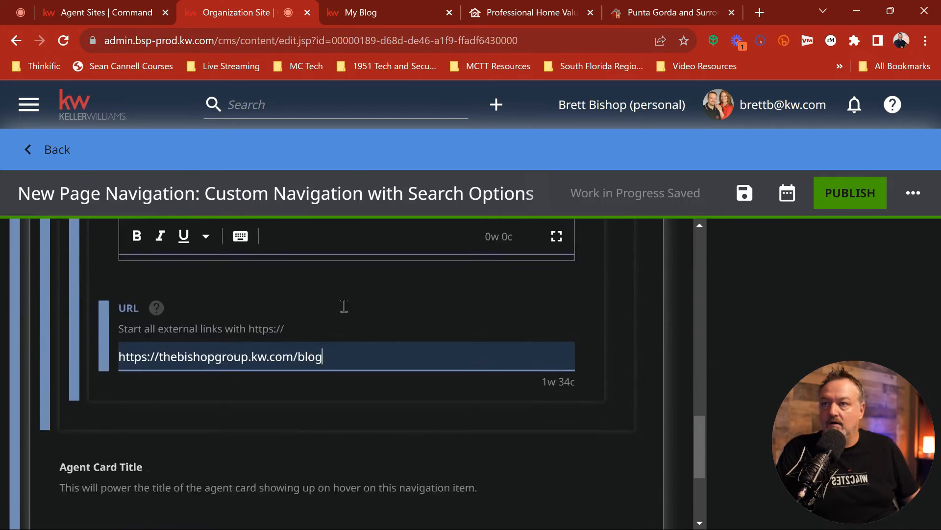
Step: Add a fourth Simple Navigation Item below Blog and enter "More" as its title text
scroll(342, 305, down, 2)
scroll(276, 336, down, 2)
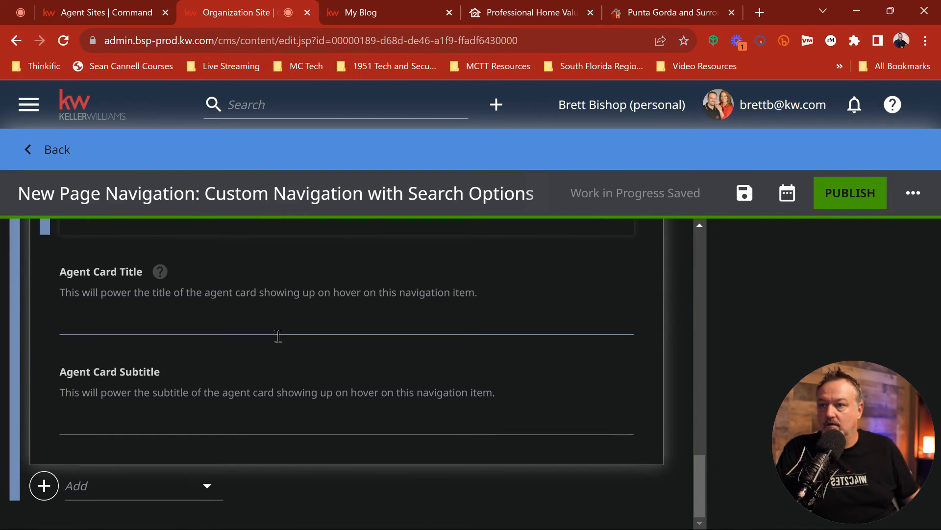
click(94, 491)
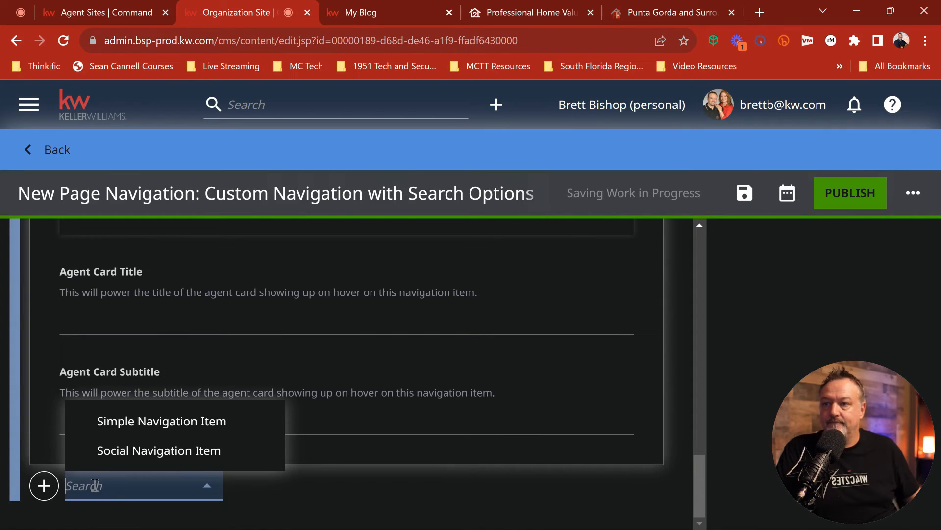
click(130, 427)
scroll(131, 434, down, 6)
scroll(145, 438, up, 7)
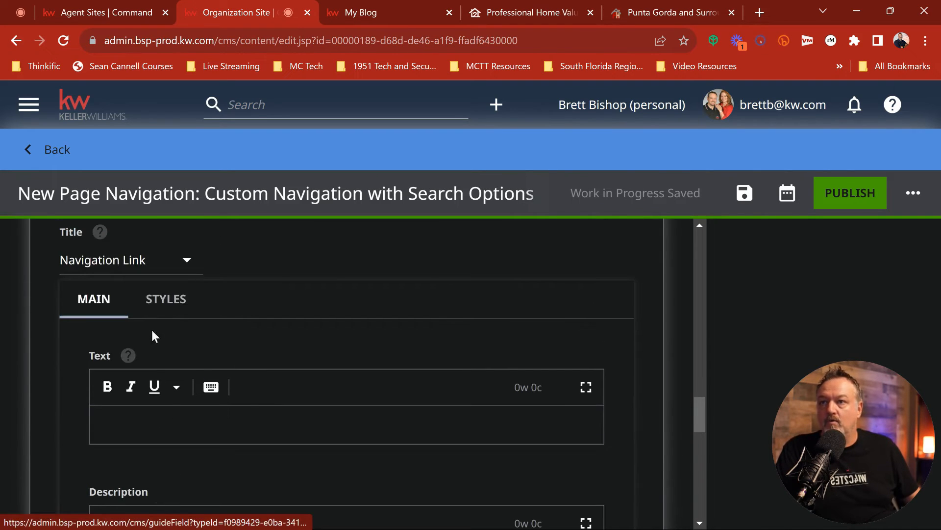
click(137, 425)
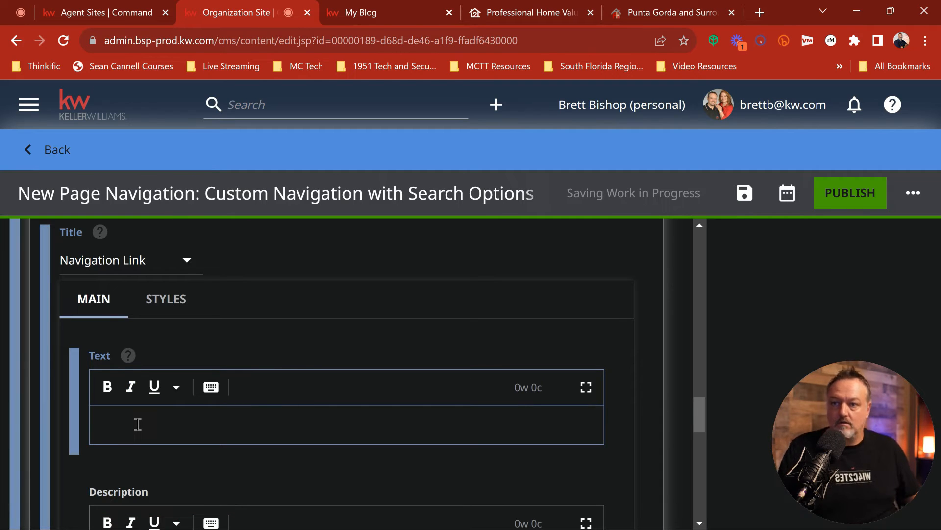
text(More)
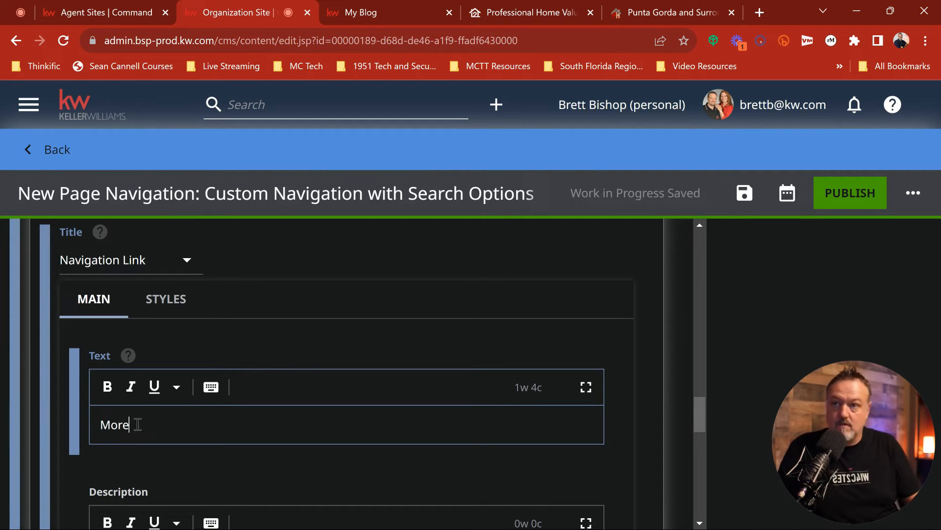
Step: Add a Navigation Link to the sub-navigation of the More item
scroll(439, 318, down, 1)
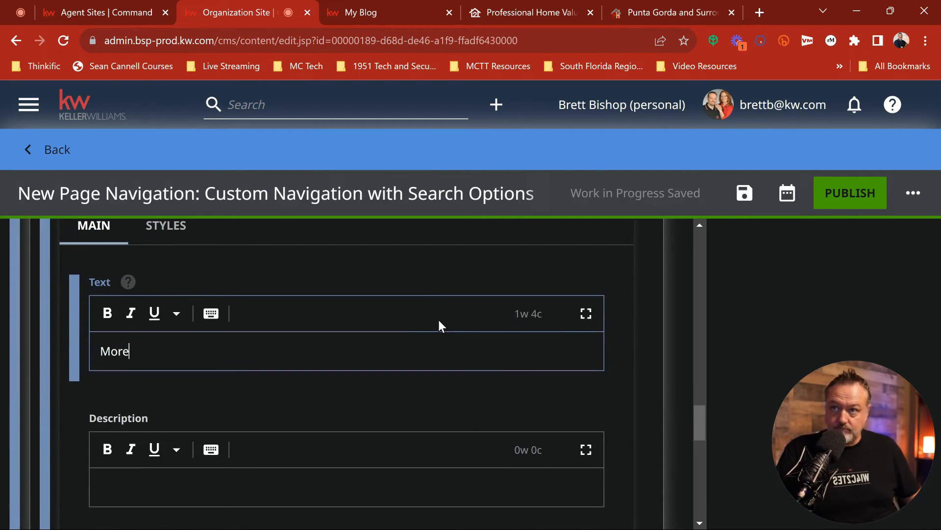
scroll(401, 334, down, 2)
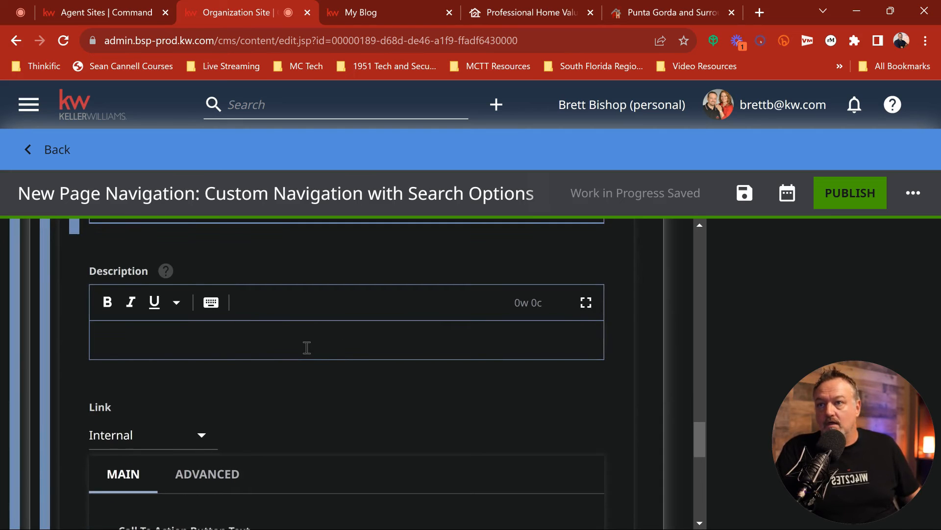
scroll(338, 362, down, 4)
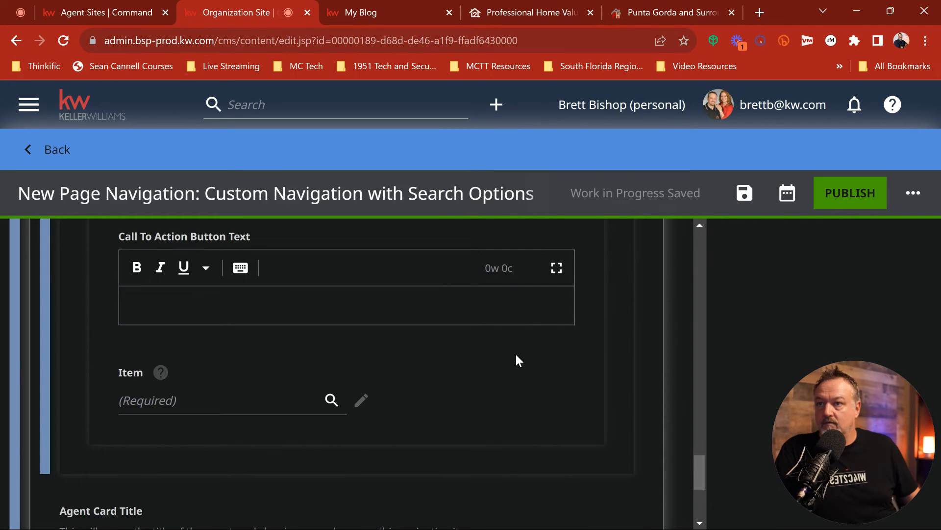
scroll(516, 358, up, 5)
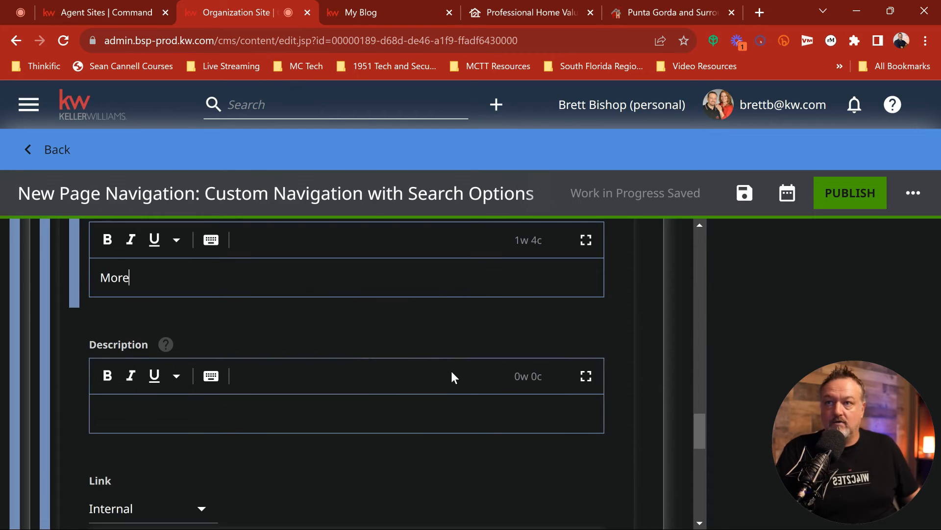
scroll(452, 372, up, 2)
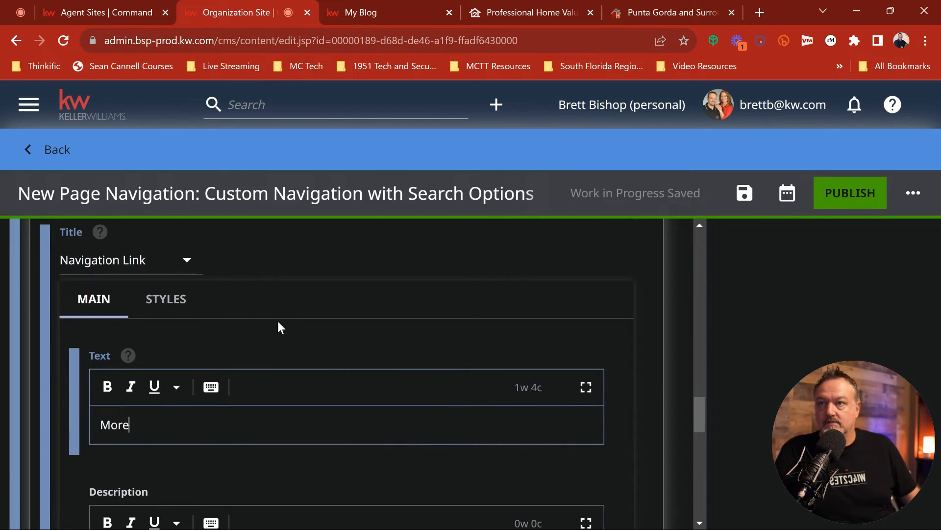
scroll(214, 333, up, 1)
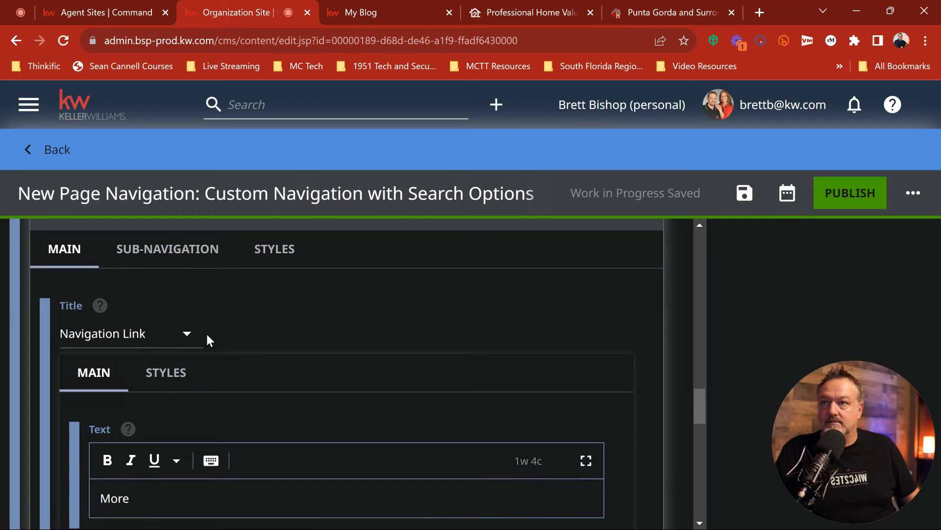
click(168, 250)
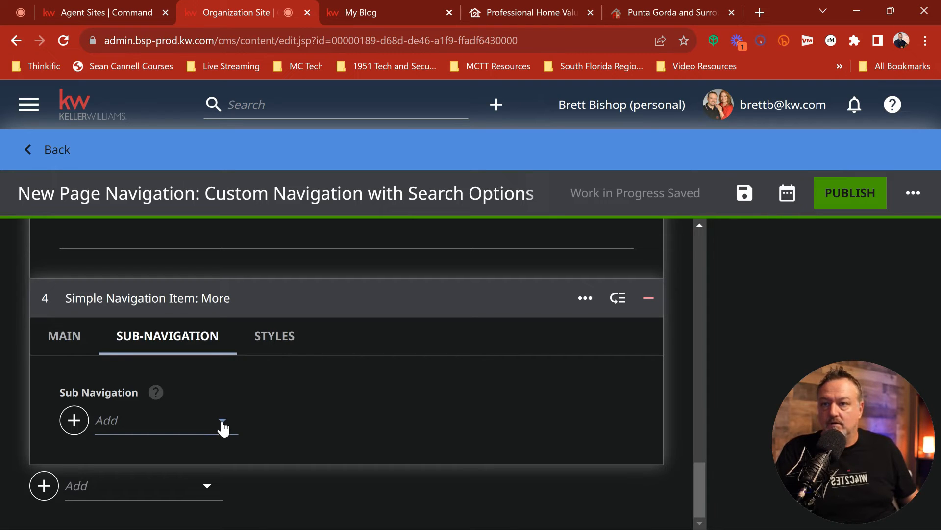
click(105, 420)
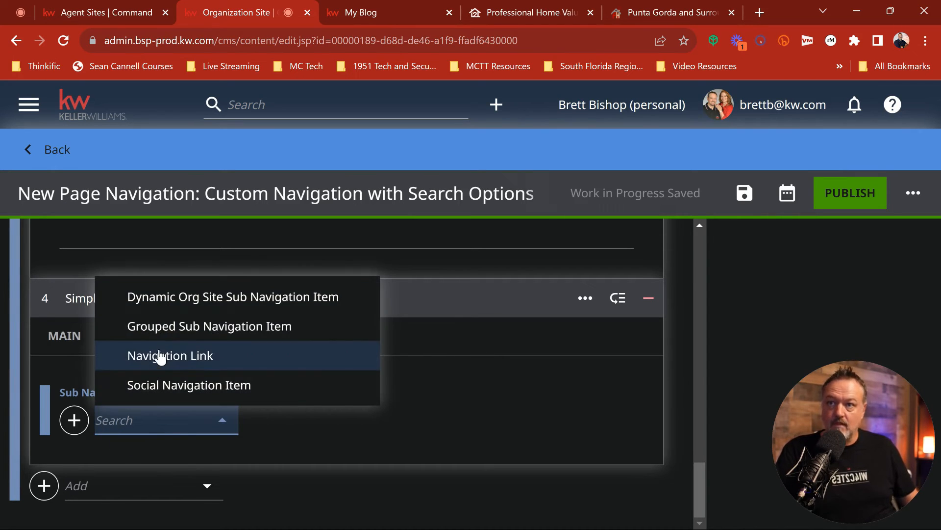
click(161, 361)
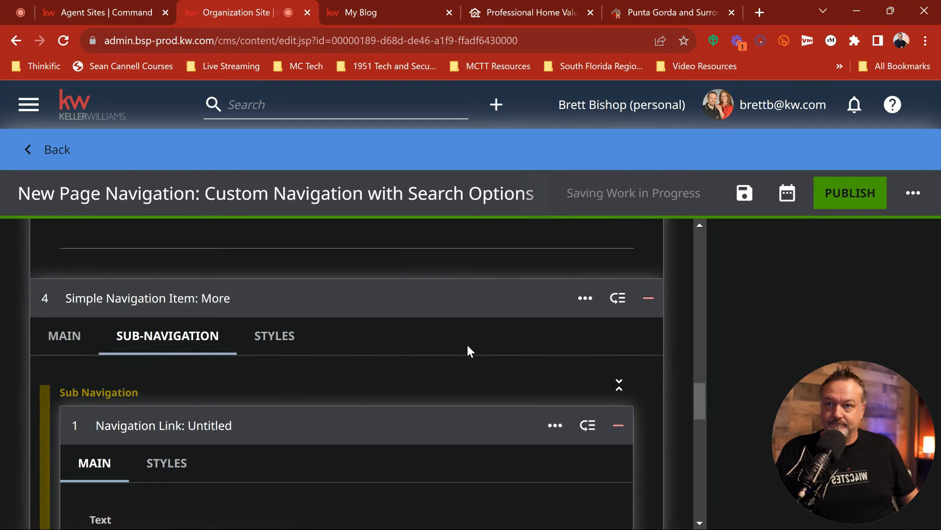
Step: Enter "Our YouTube Channel" as the text of the More item's first sub-navigation link
scroll(467, 345, down, 5)
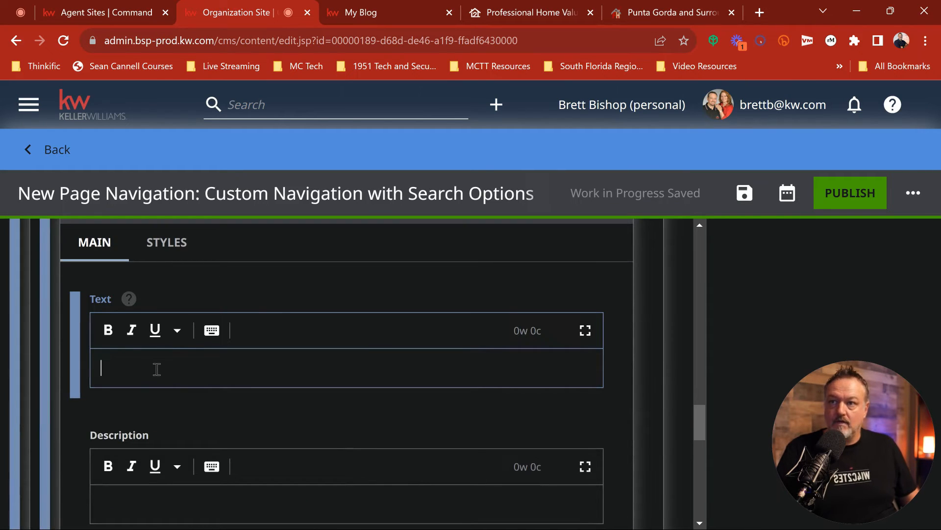
text(Y)
key(BackSpace)
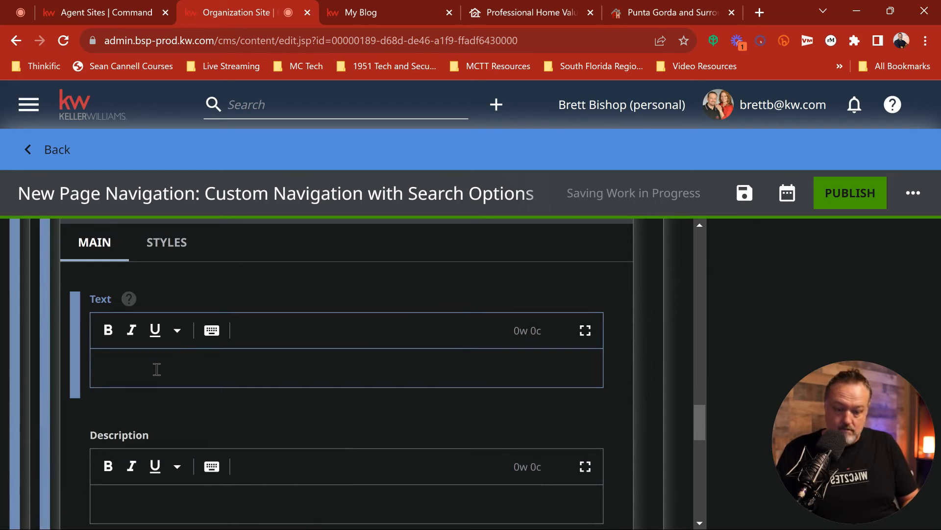
text(Our YouTube )
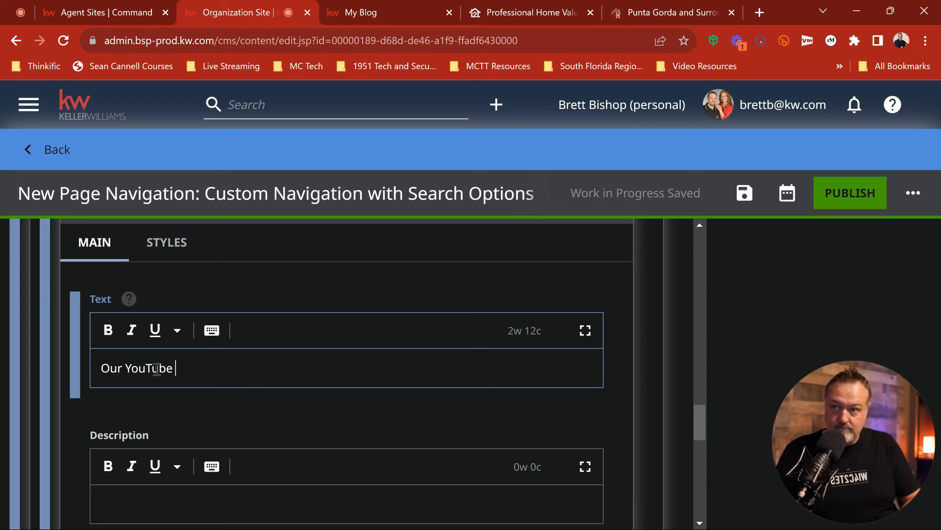
text(Channel)
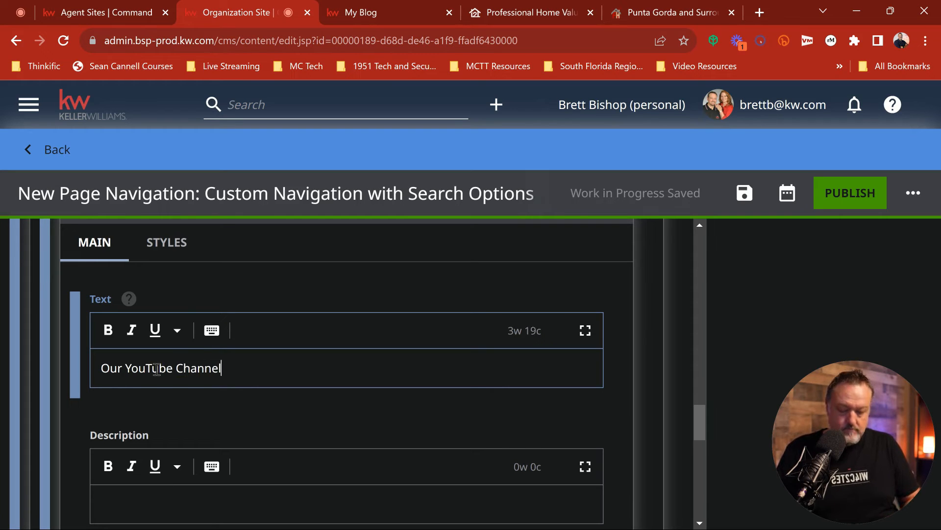
Step: Set the link type of the "Our YouTube Channel" sub-navigation link to External
scroll(402, 320, down, 5)
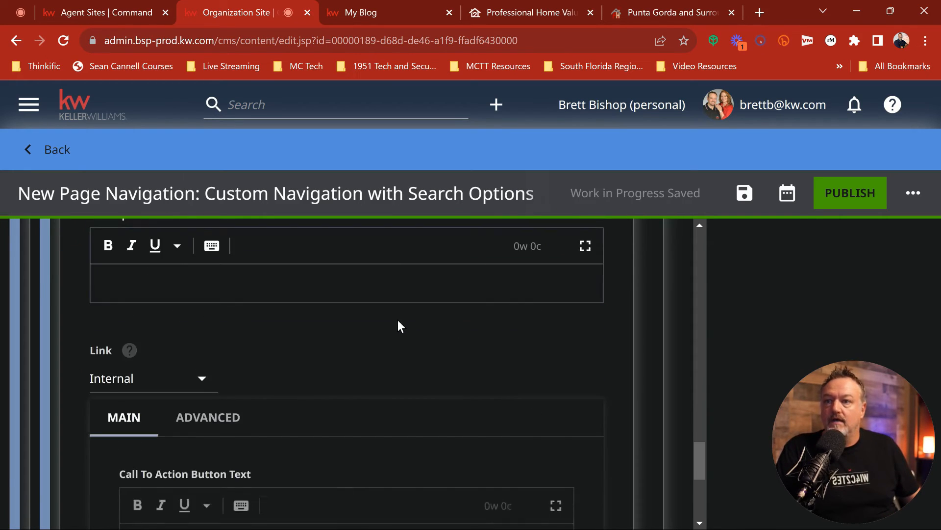
scroll(398, 321, down, 3)
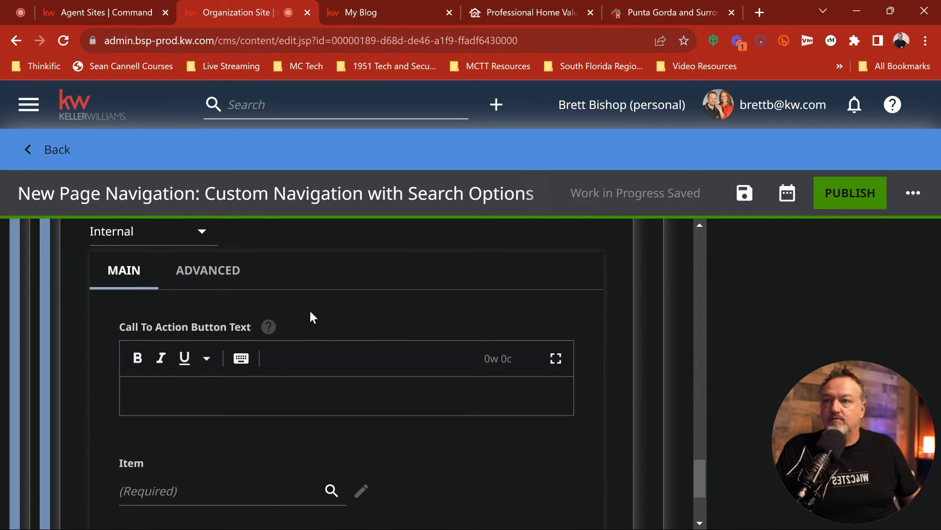
click(208, 236)
click(182, 300)
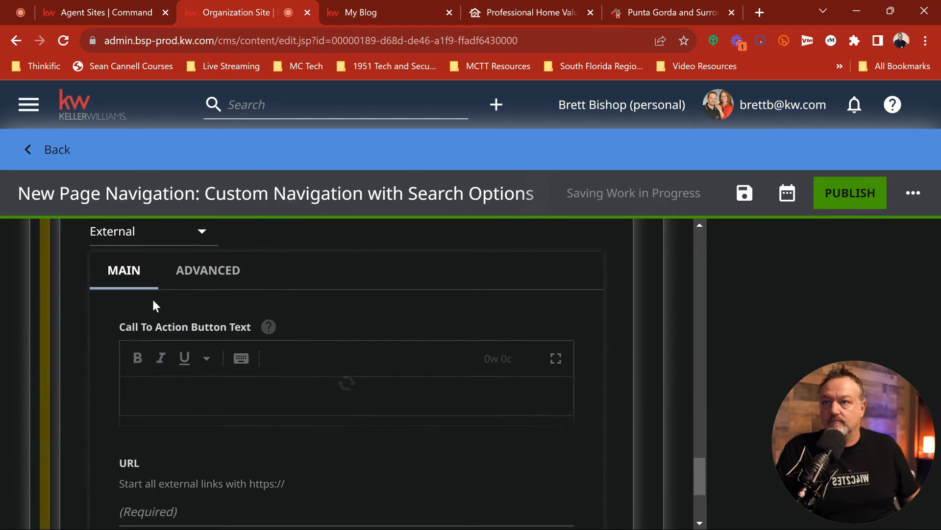
scroll(428, 324, down, 2)
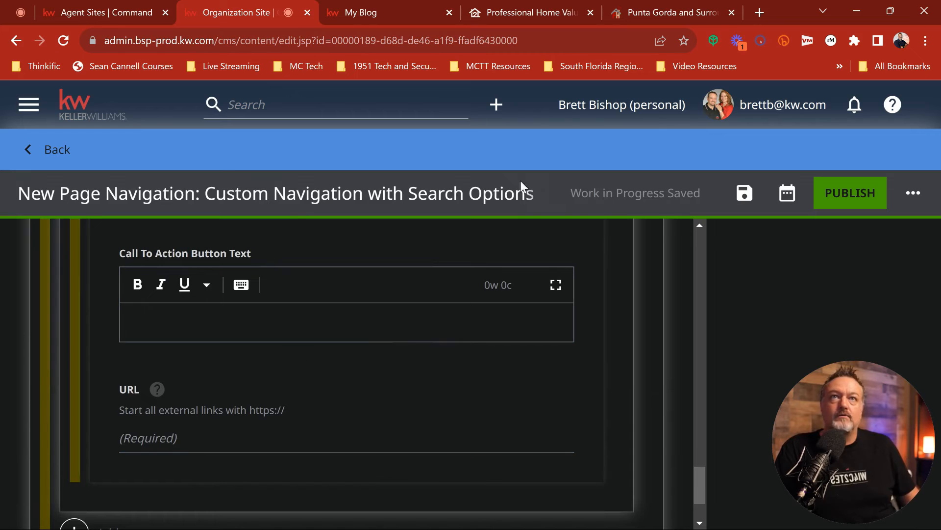
click(760, 12)
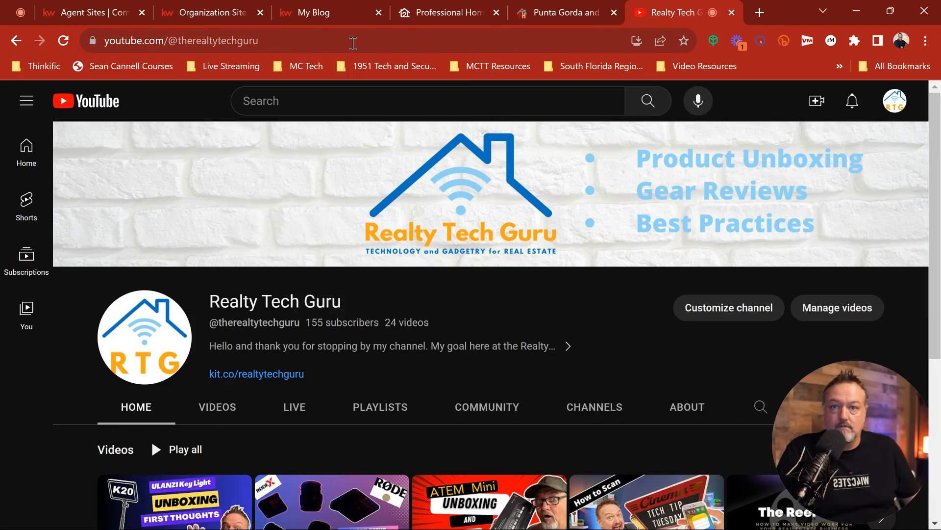
right_click(175, 38)
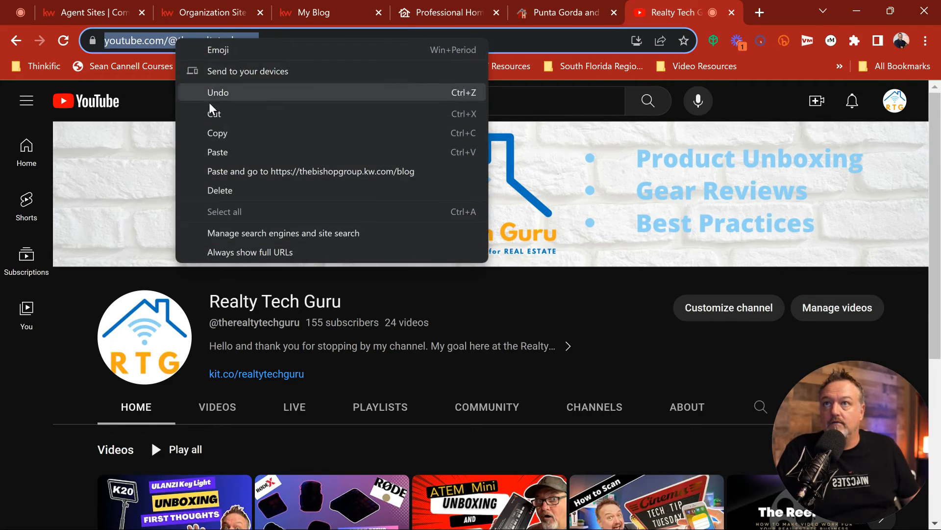
click(211, 134)
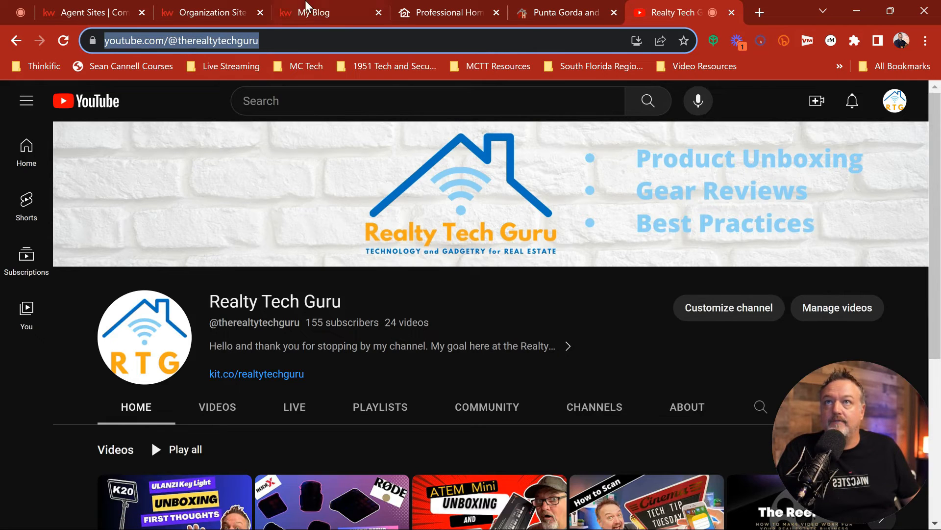
click(211, 10)
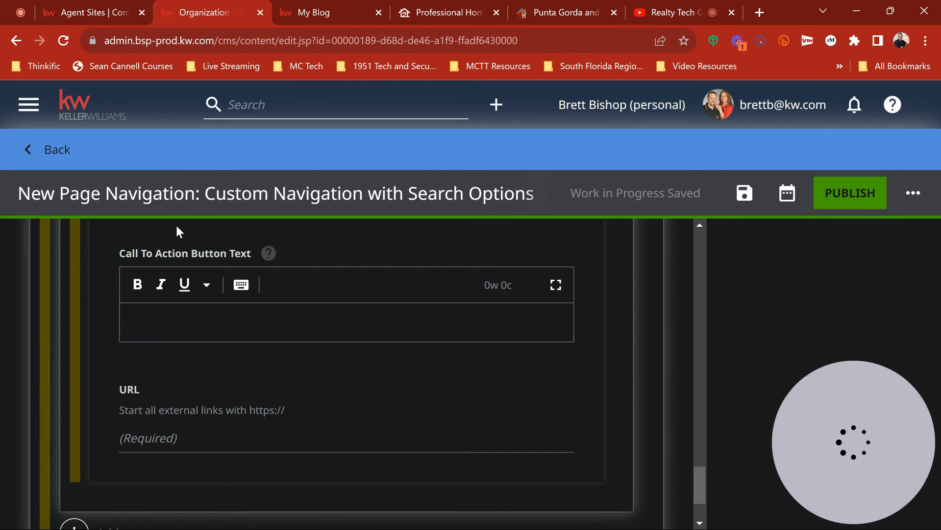
click(186, 442)
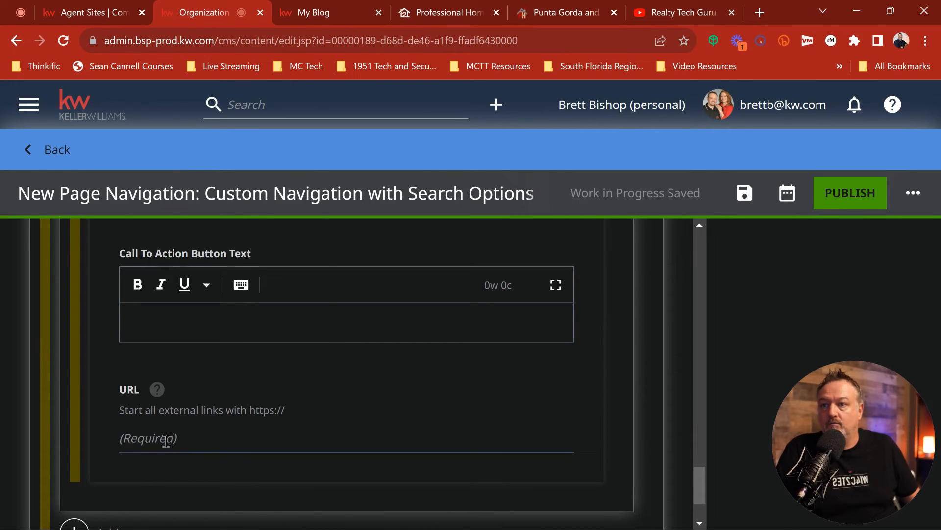
right_click(166, 440)
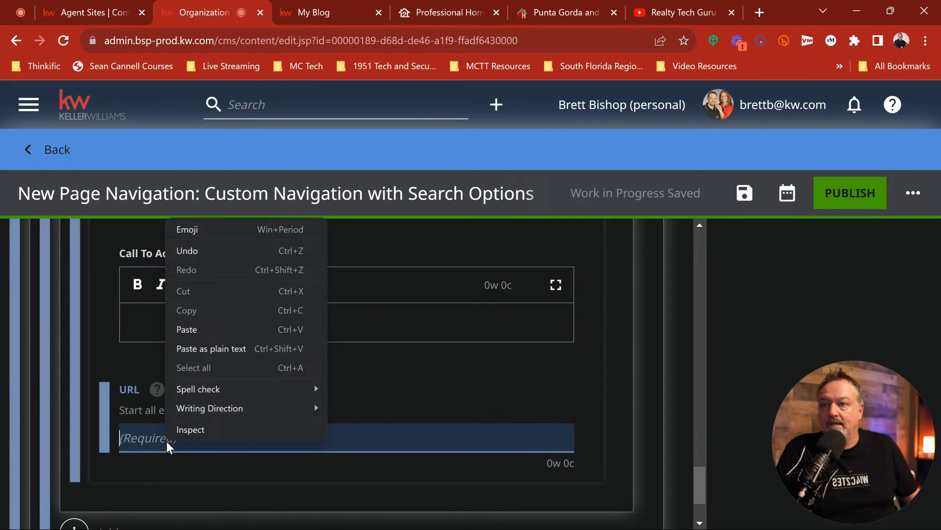
click(190, 329)
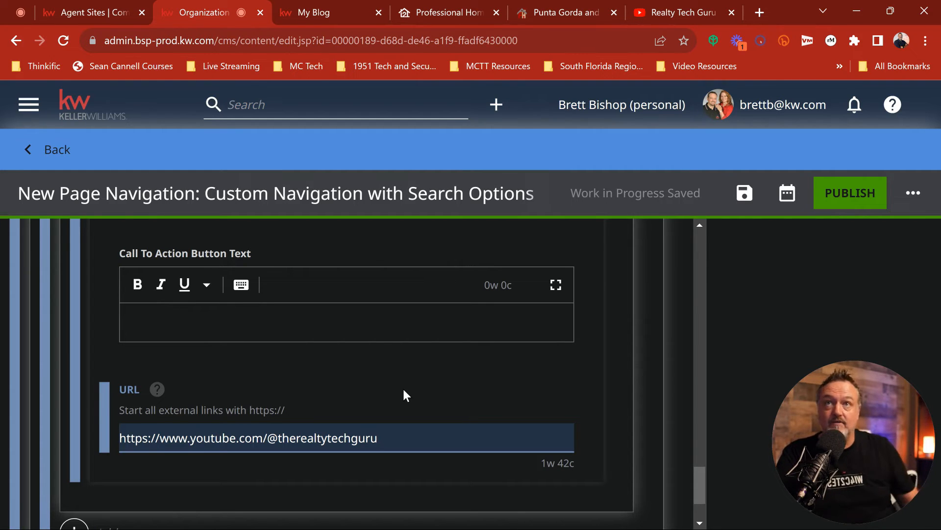
Step: View the share link options of the Ulanzi K20 LED Key Light video on the YouTube channel page, then close them
click(685, 10)
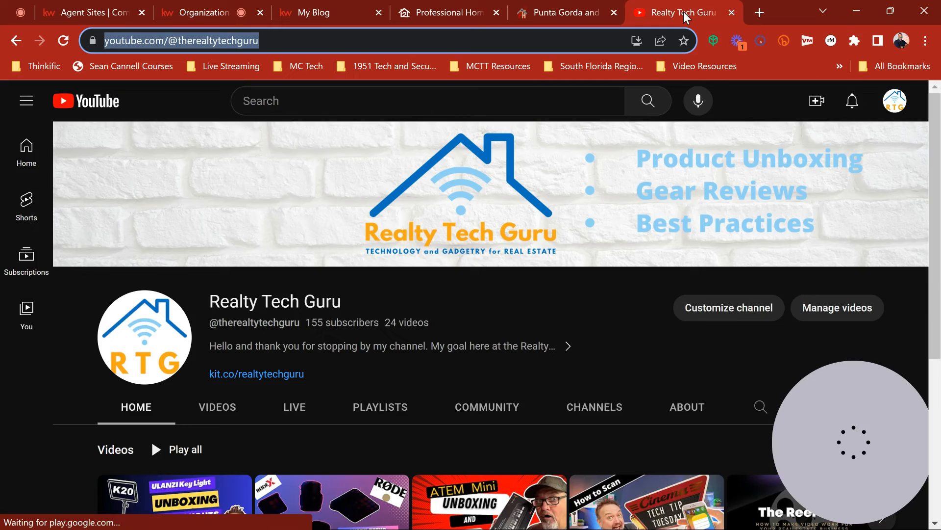
scroll(248, 334, down, 4)
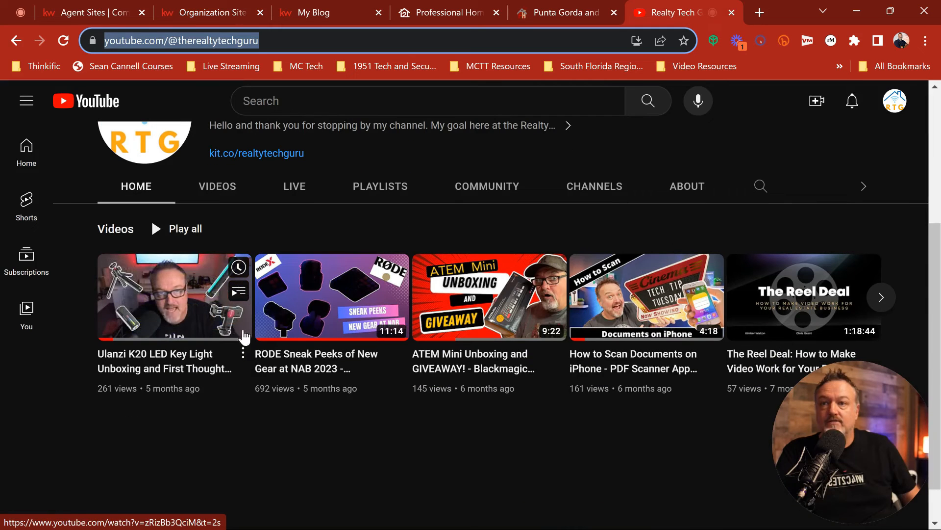
click(243, 357)
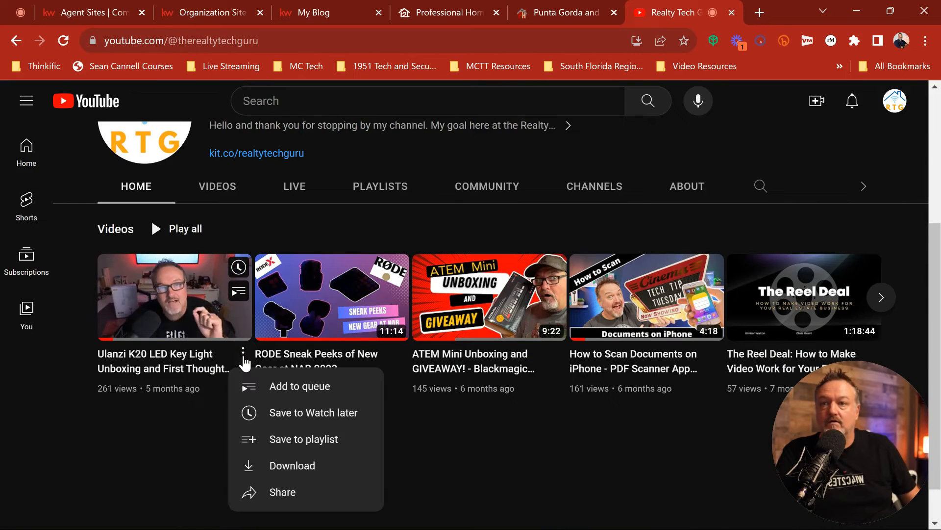
click(283, 493)
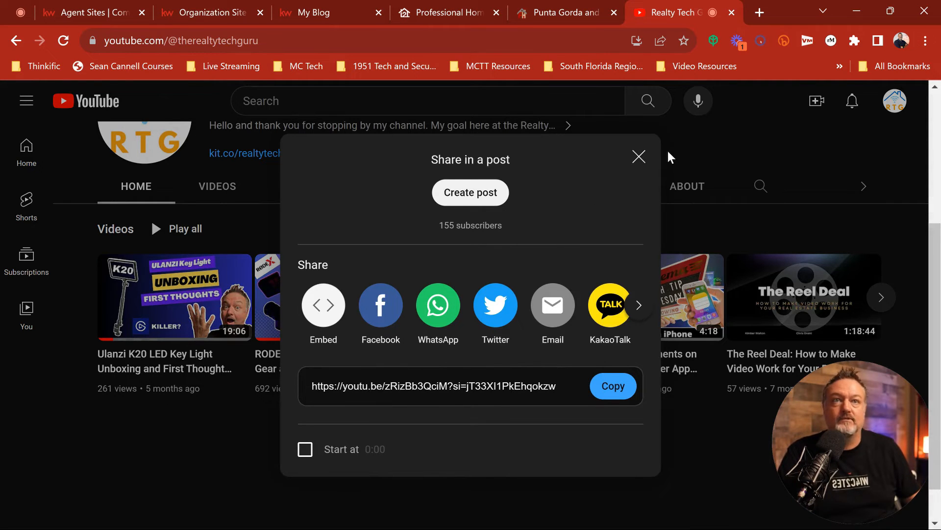
click(639, 157)
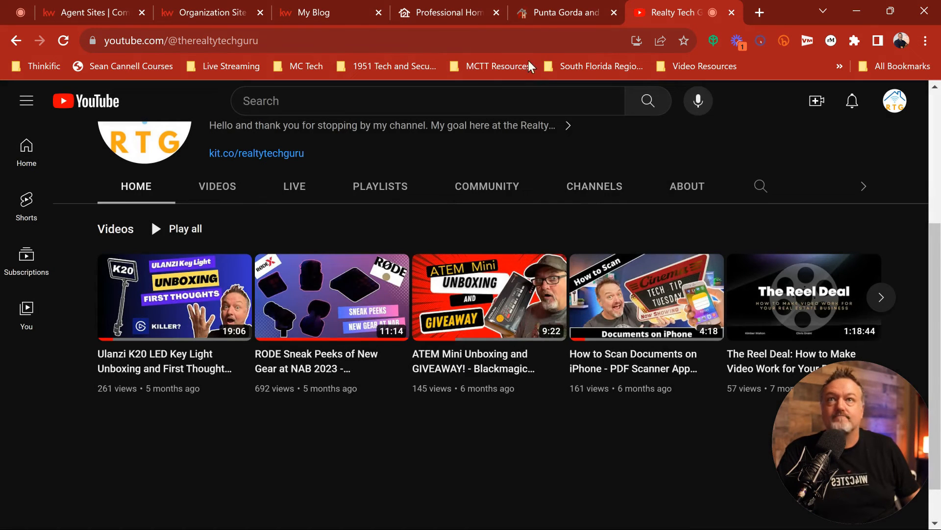
Step: Back in the page navigation editor, add a second Navigation Link to the More item's sub-navigation
click(193, 11)
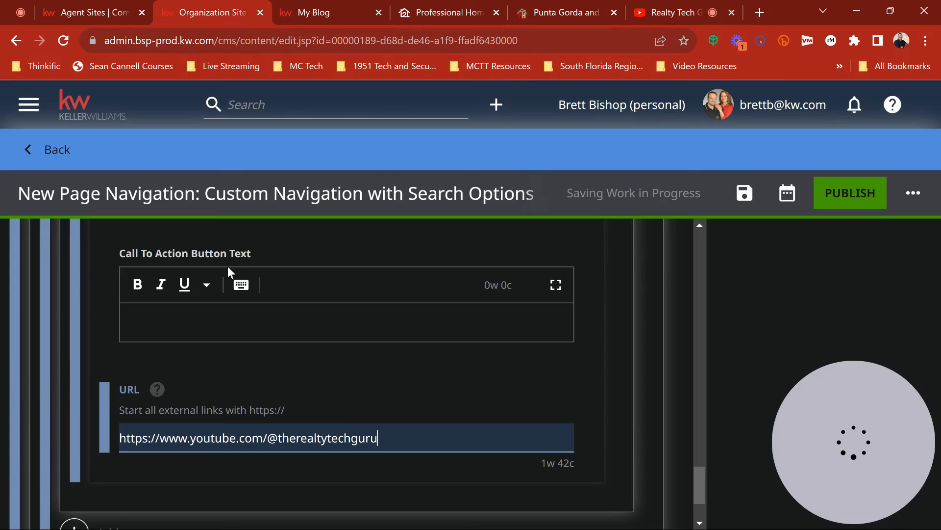
scroll(329, 373, down, 2)
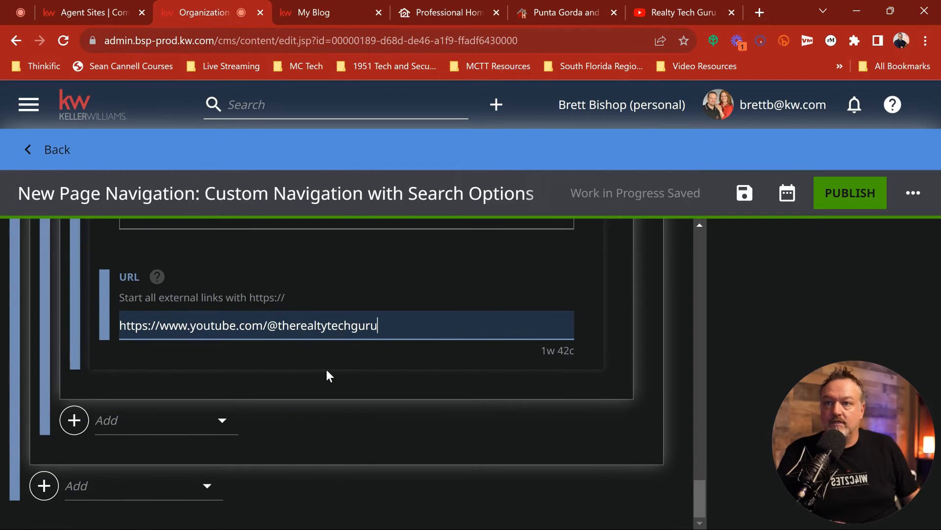
scroll(448, 368, up, 4)
scroll(449, 368, up, 10)
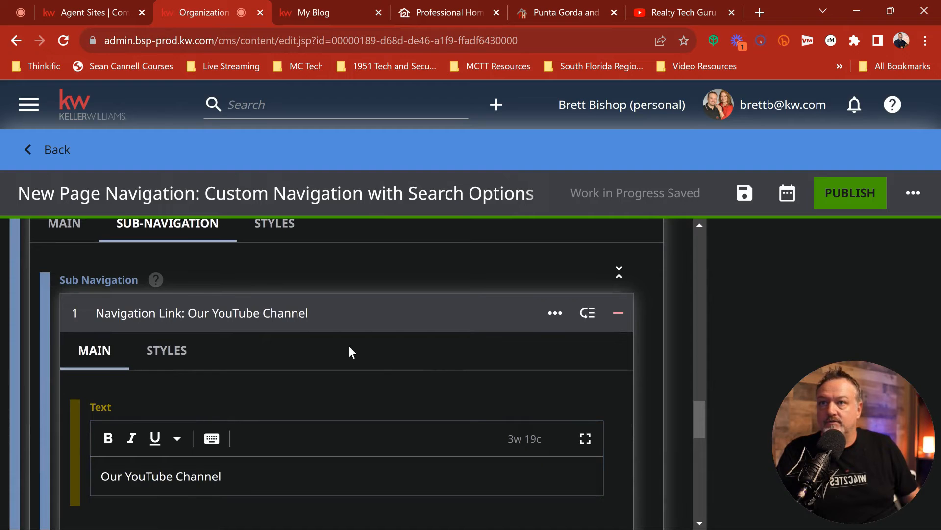
scroll(275, 334, down, 2)
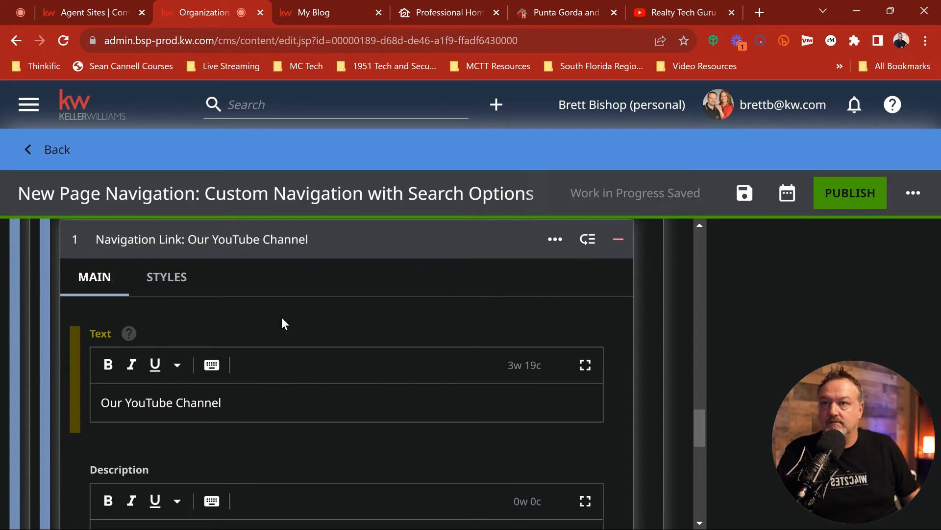
scroll(281, 317, down, 4)
scroll(282, 317, down, 7)
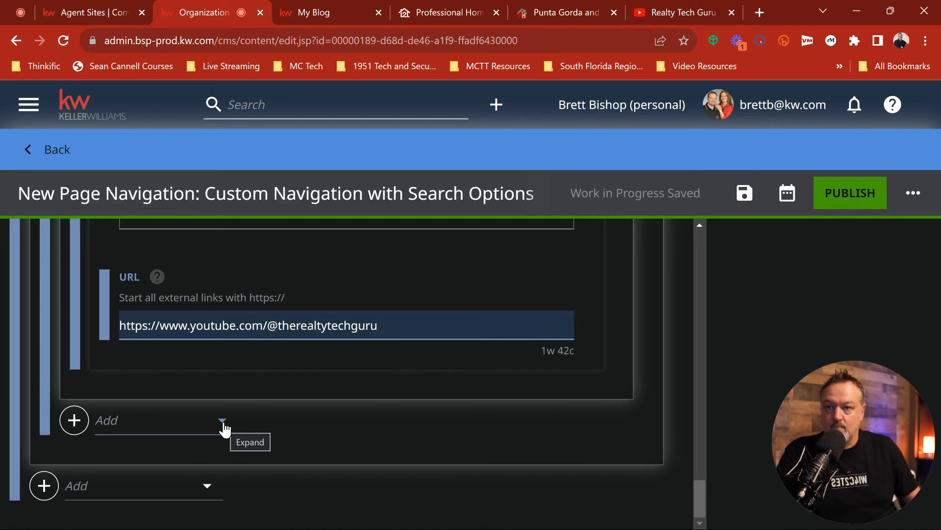
click(223, 424)
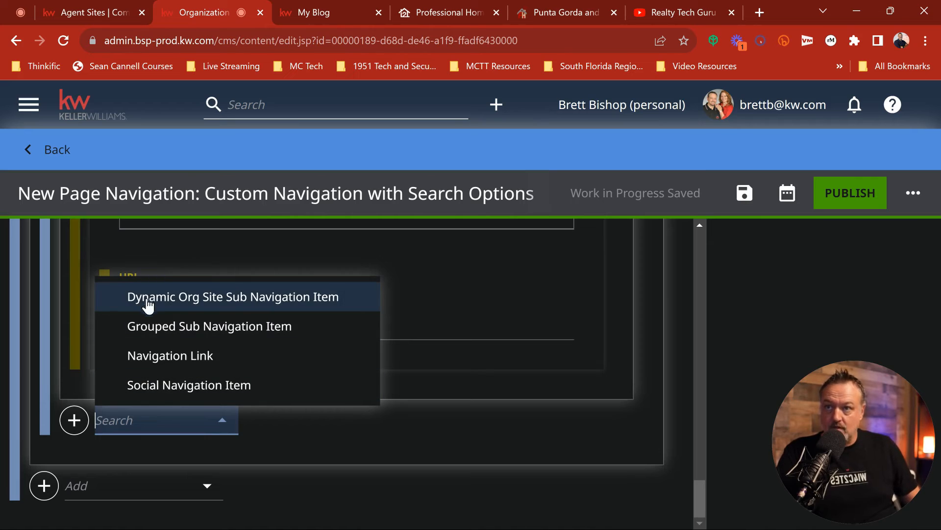
click(164, 356)
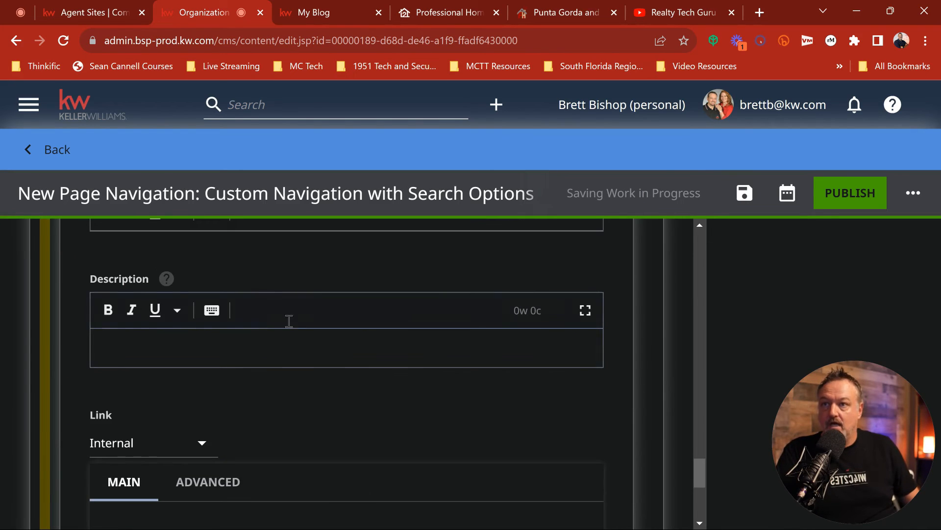
Step: Enter "The Buying Process" as the text of the More item's second sub-navigation link
scroll(307, 404, up, 3)
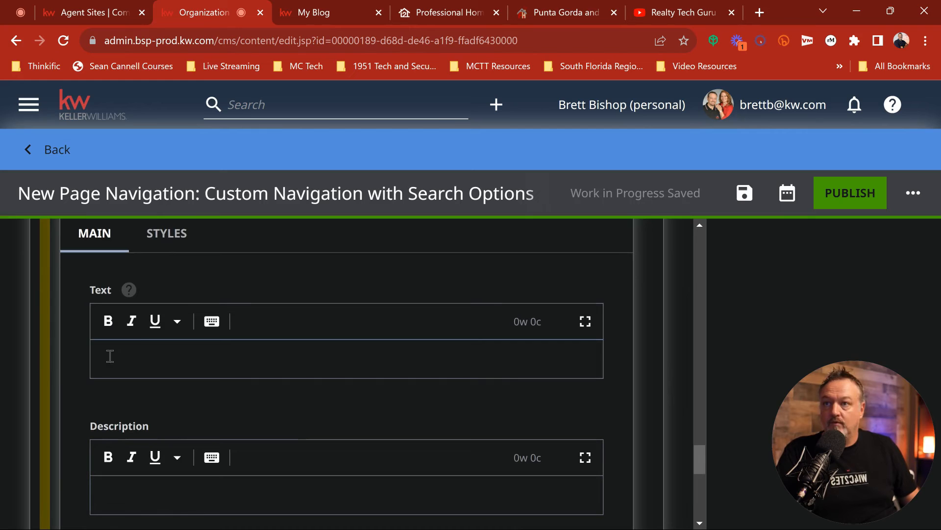
click(128, 352)
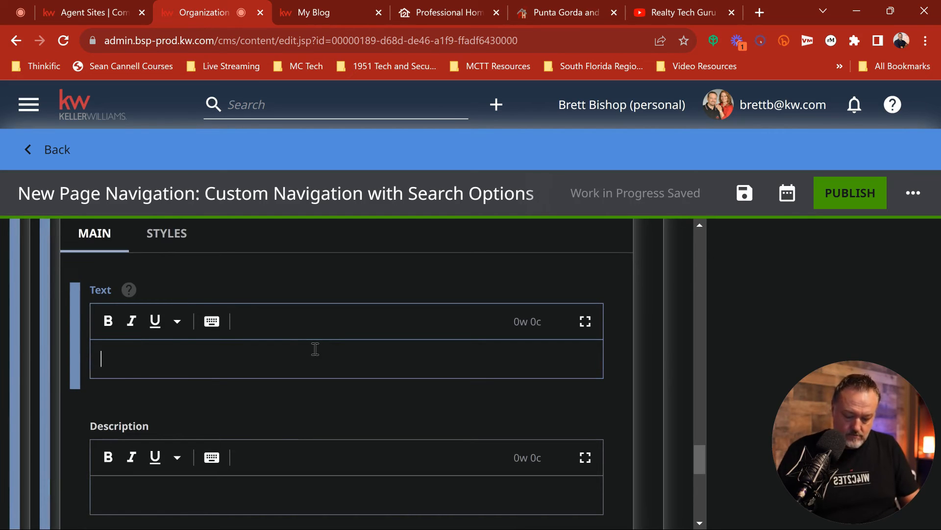
text(The )
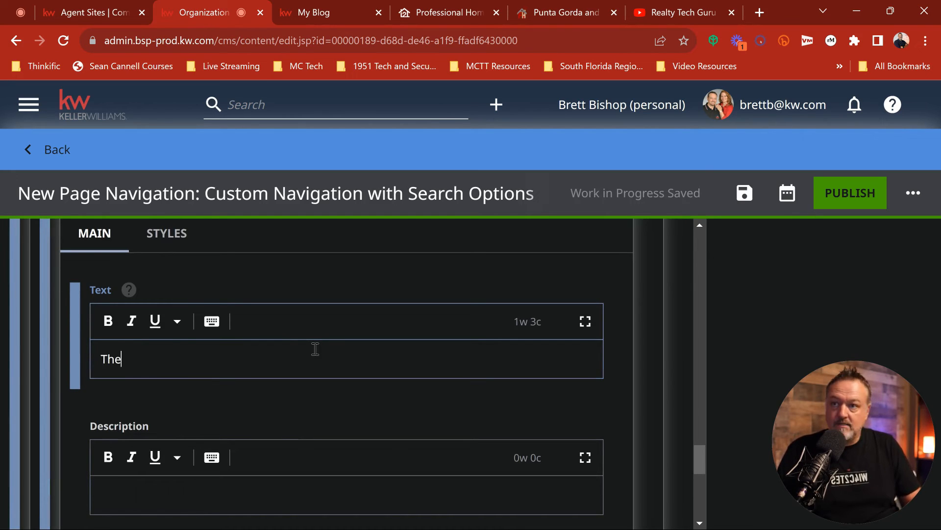
text(B)
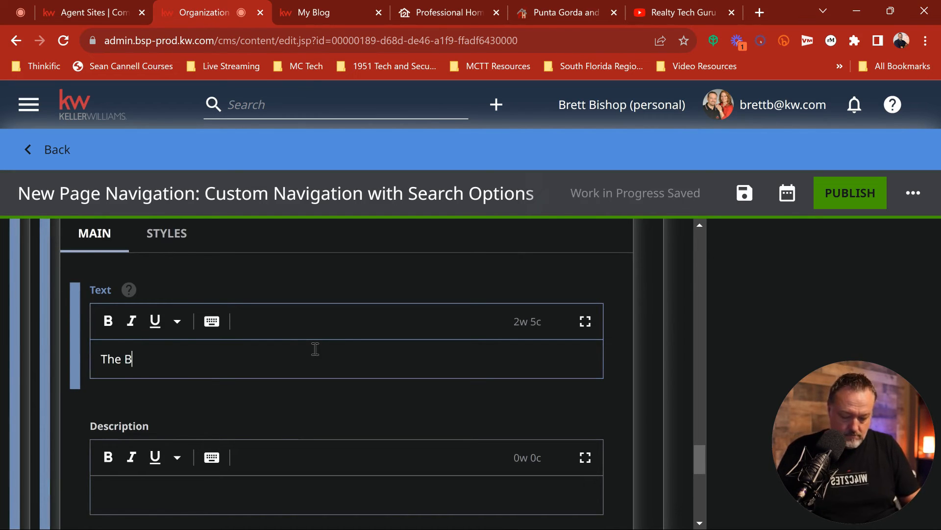
text(uying P)
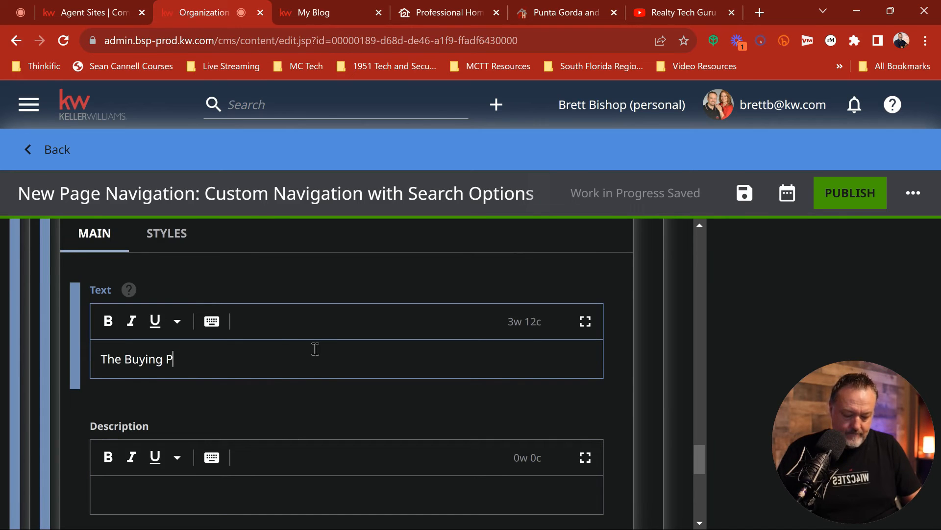
text(rocess)
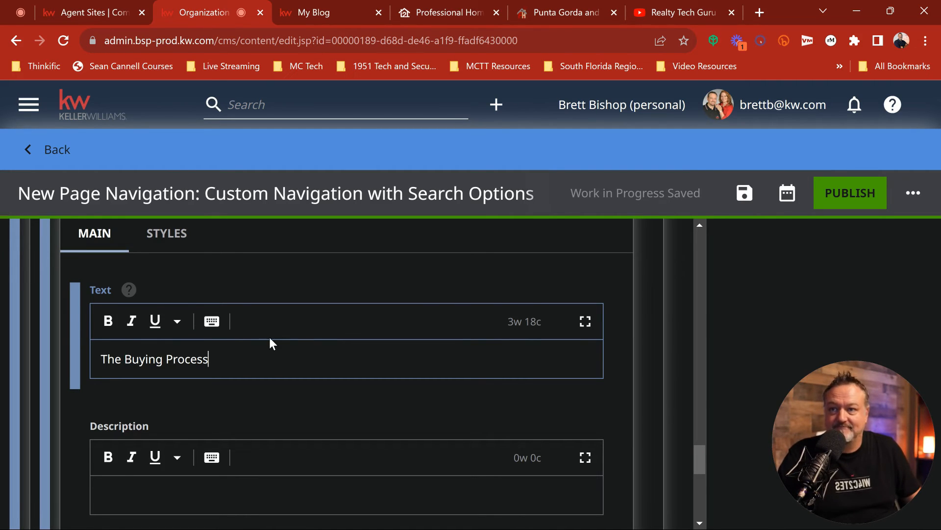
Step: Set the link type of the "The Buying Process" sub-navigation link to External
scroll(304, 353, down, 6)
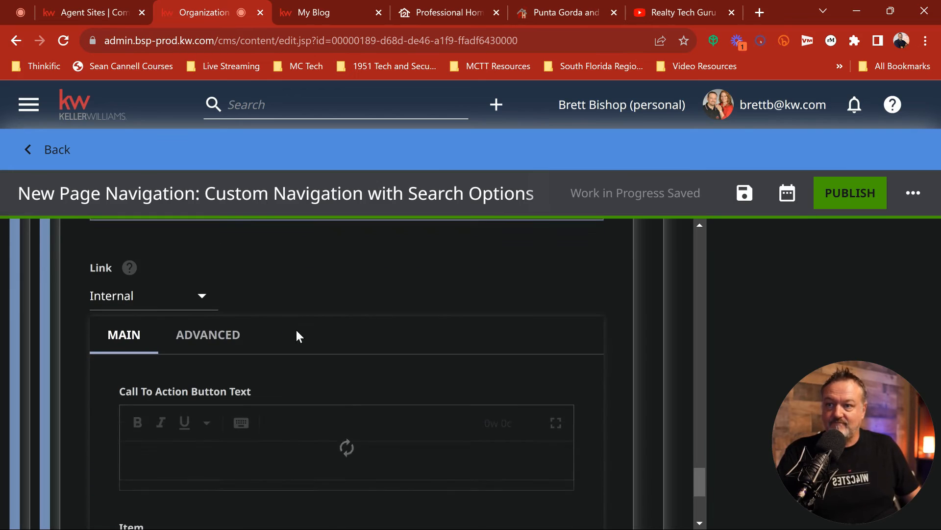
click(117, 299)
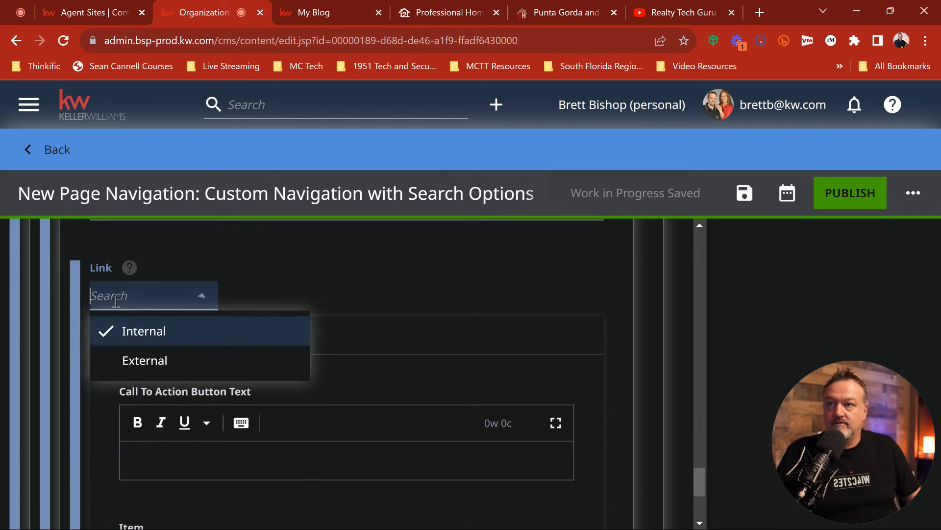
click(137, 363)
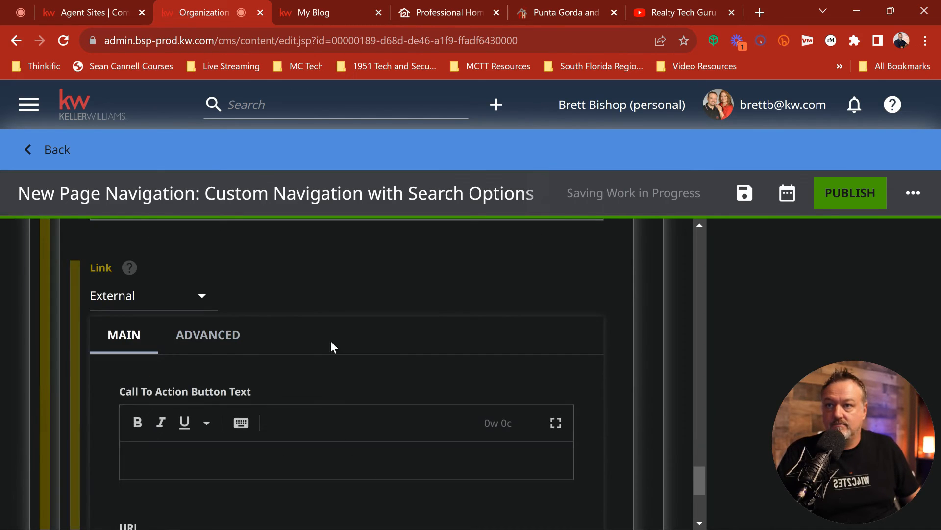
Step: On the YouTube channel page, copy the share link of the video about scanning documents on iPhone
scroll(398, 326, down, 4)
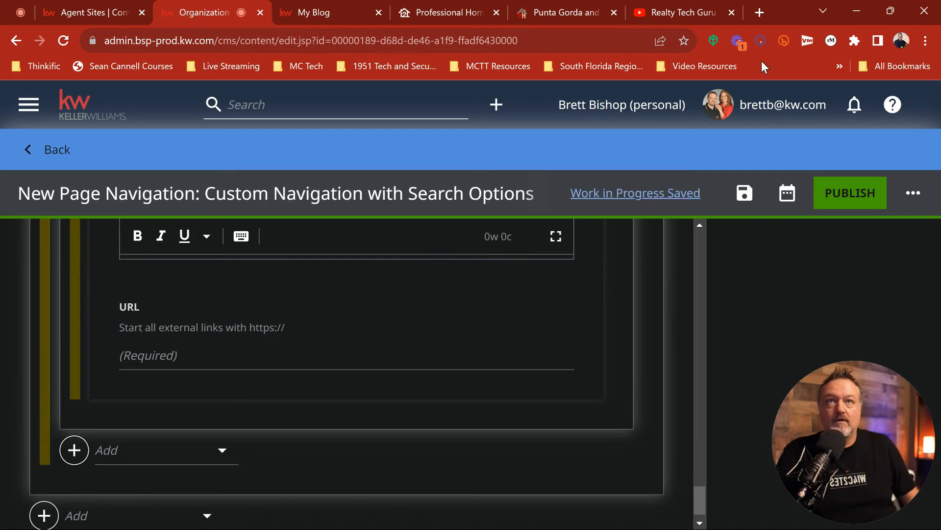
click(677, 10)
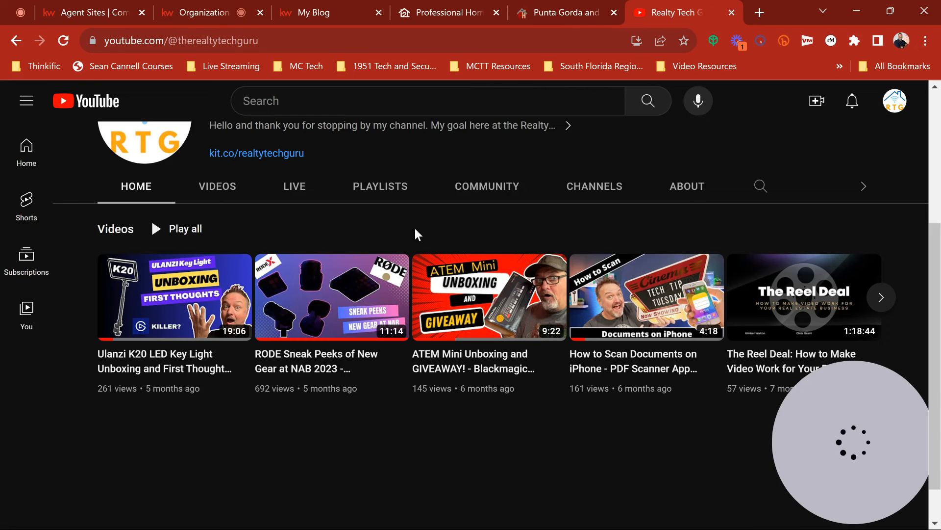
scroll(491, 205, down, 1)
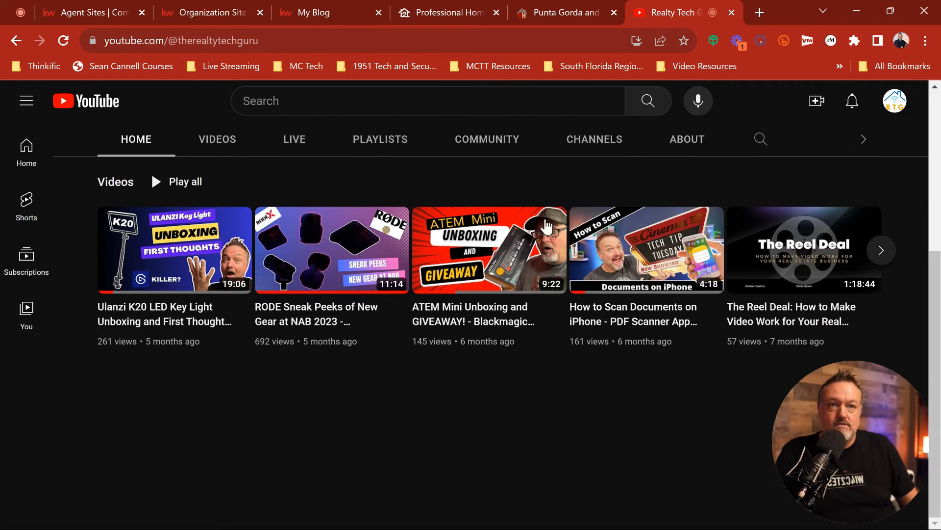
mouse_move(678, 300)
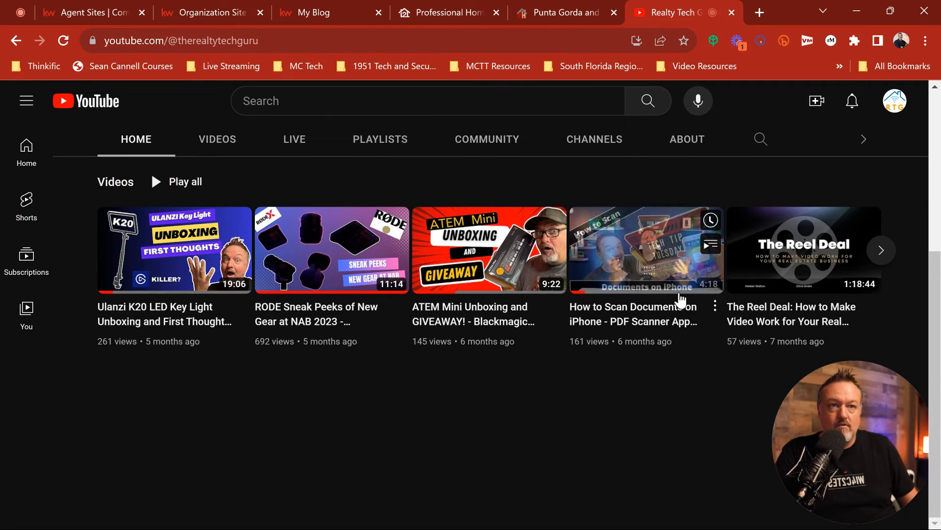
click(715, 306)
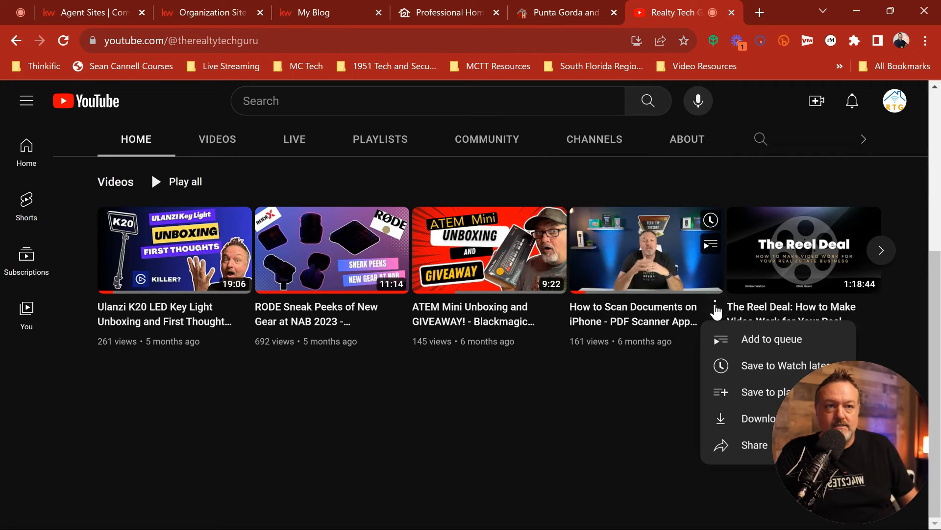
click(738, 451)
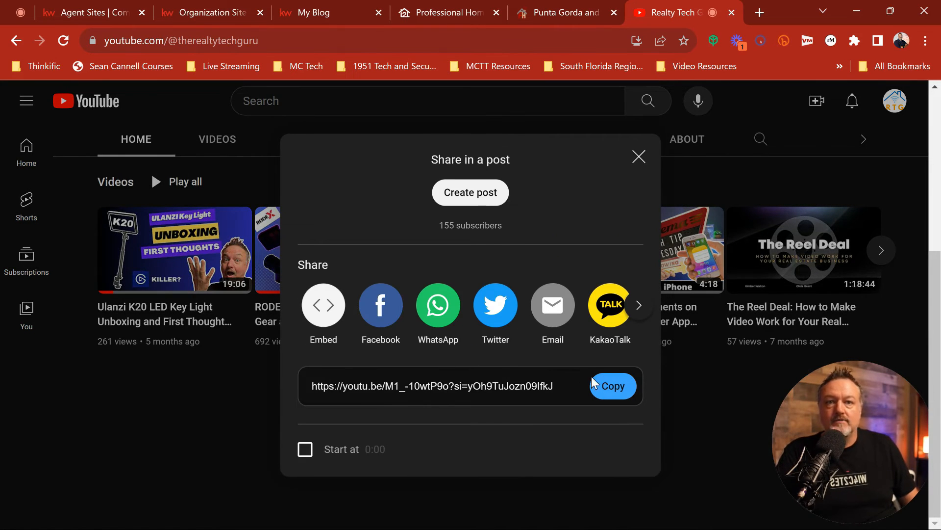
click(613, 388)
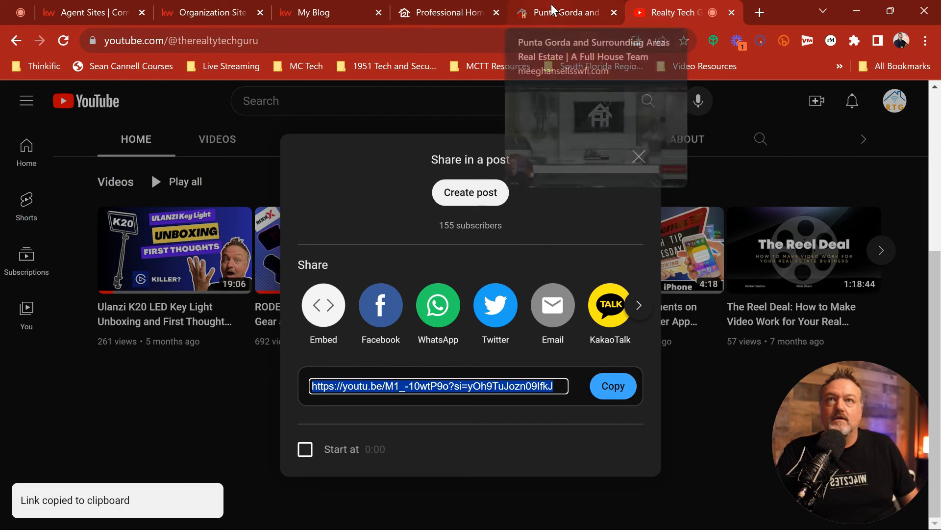
Step: Back in the page navigation editor, paste the copied video link as the URL of "The Buying Process" sub-navigation link
click(224, 14)
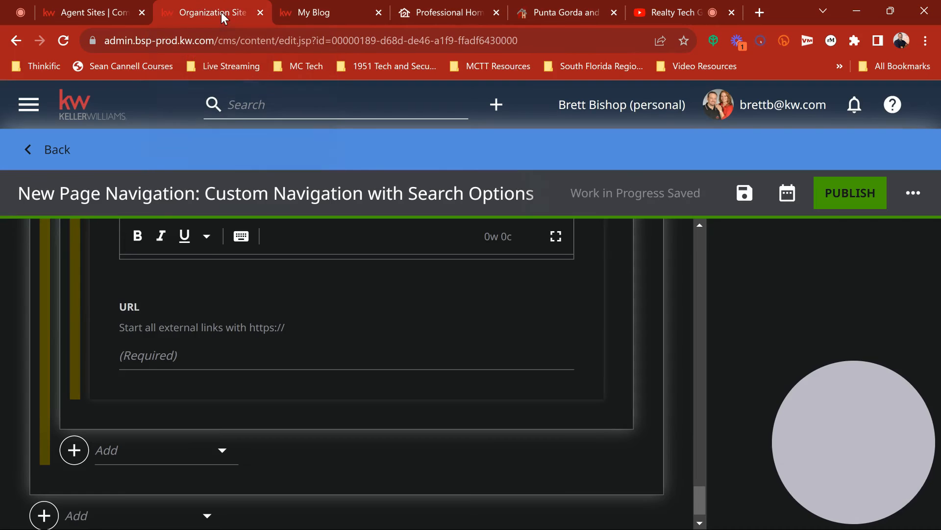
right_click(142, 357)
click(163, 247)
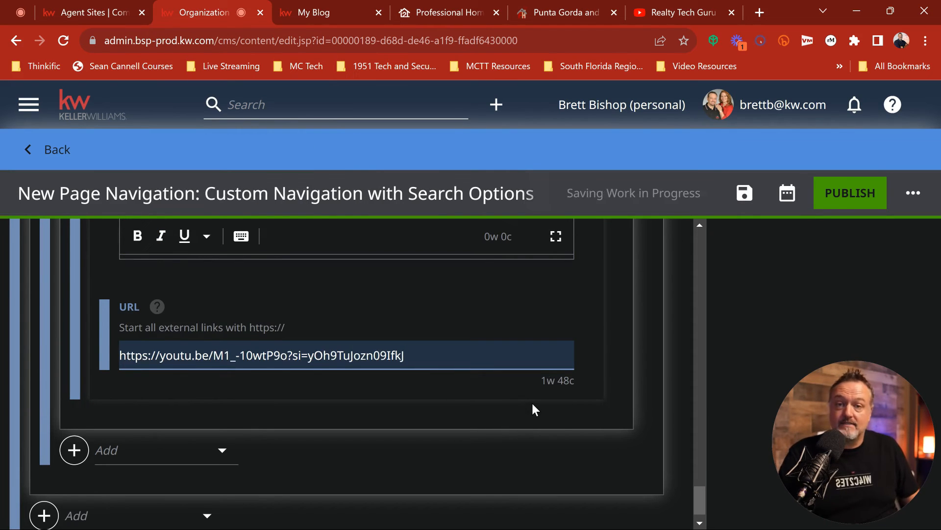
Step: Check the target in the advanced options of "The Buying Process" link, then try to save the page navigation
scroll(531, 411, up, 4)
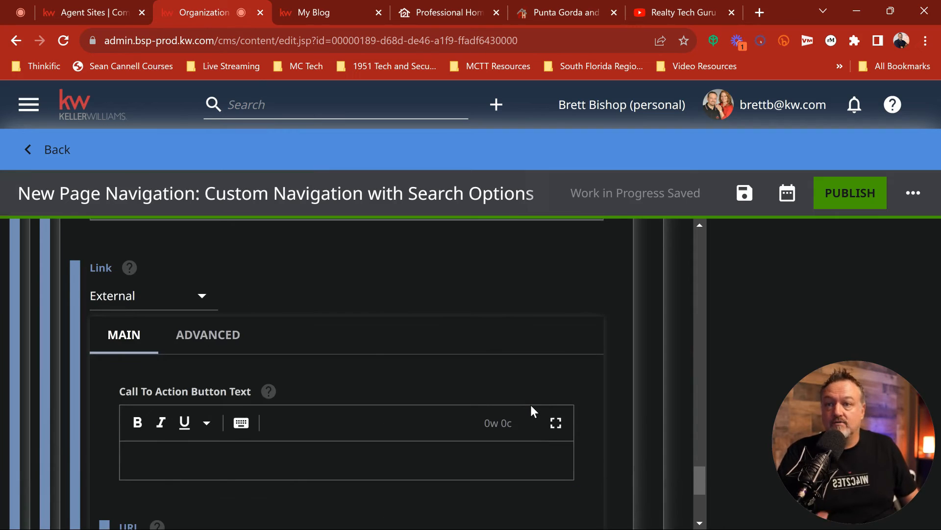
click(201, 343)
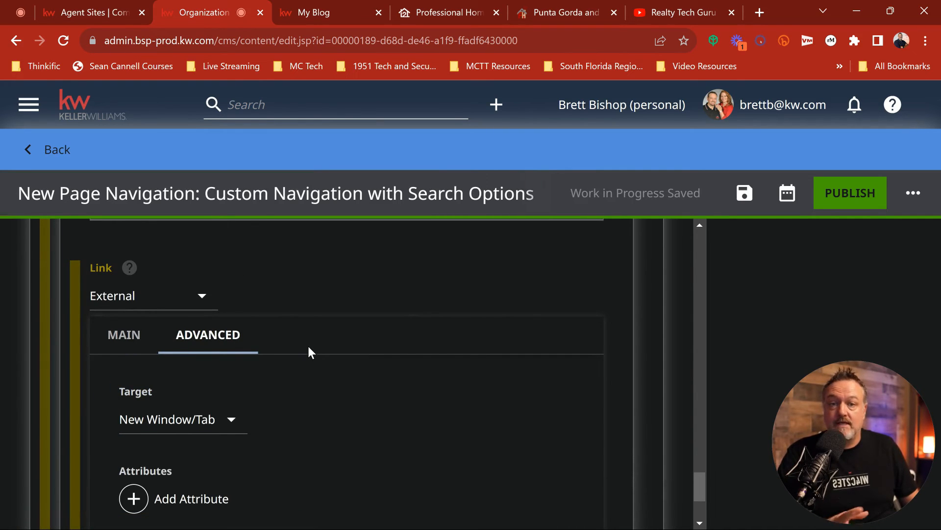
scroll(460, 297, down, 3)
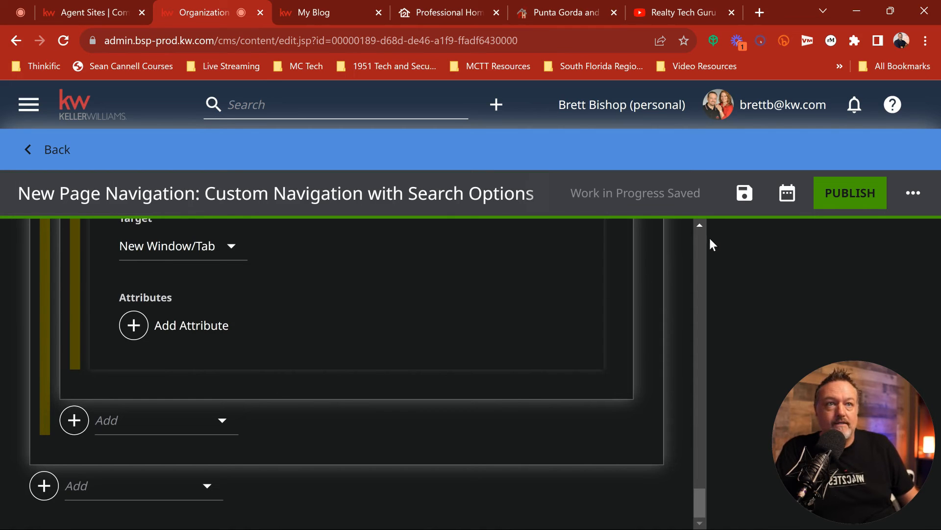
click(745, 195)
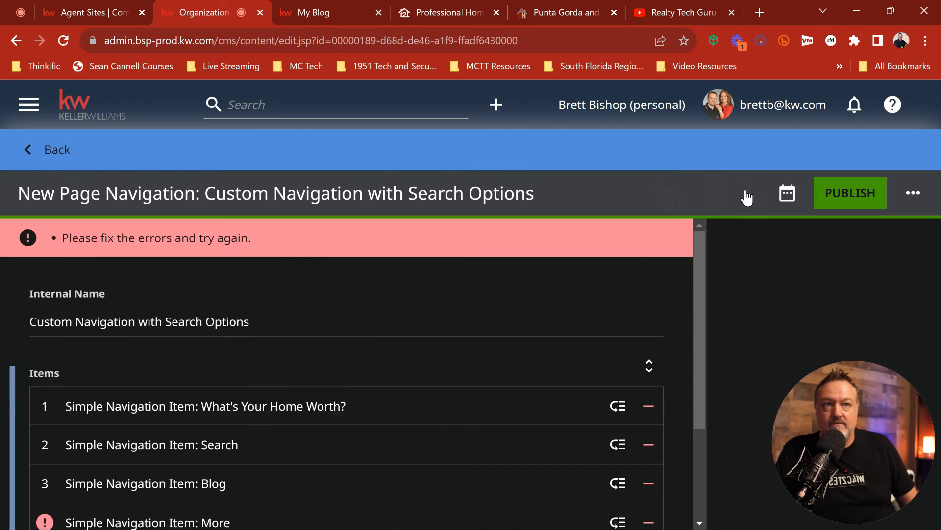
Step: Reopen the More navigation item and change its title type to Navigation Text
scroll(460, 297, down, 2)
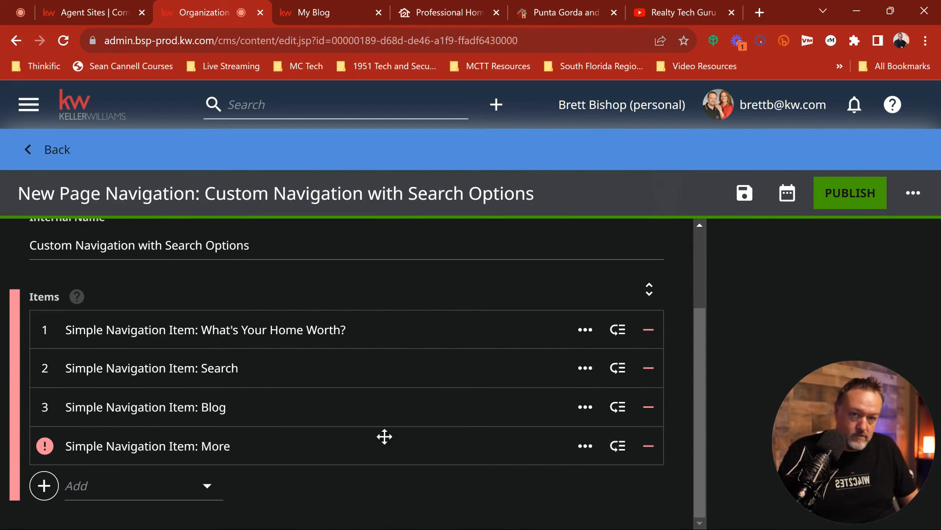
click(105, 447)
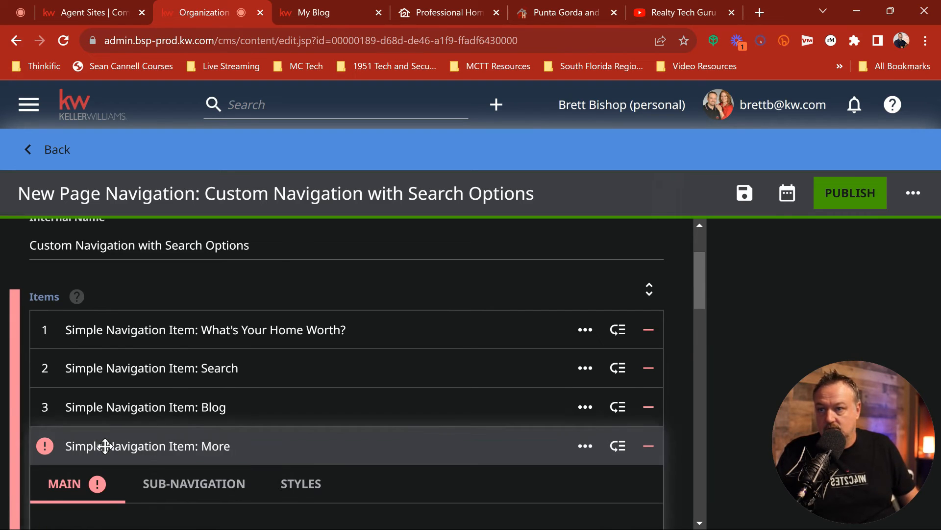
scroll(391, 334, up, 4)
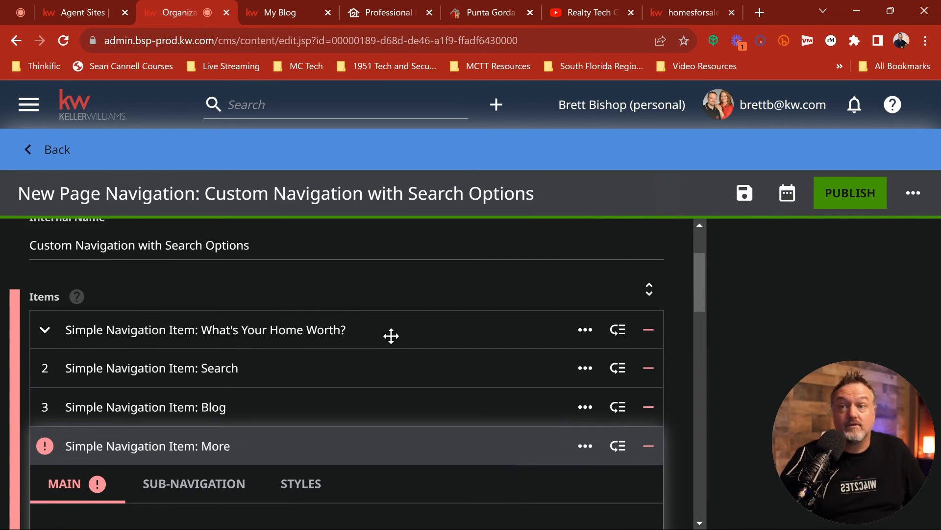
scroll(387, 336, down, 1)
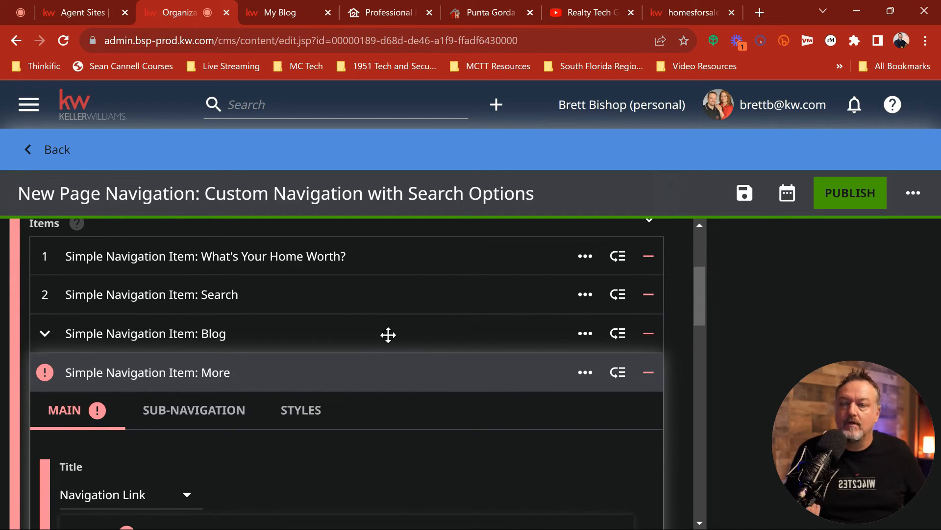
scroll(378, 334, down, 2)
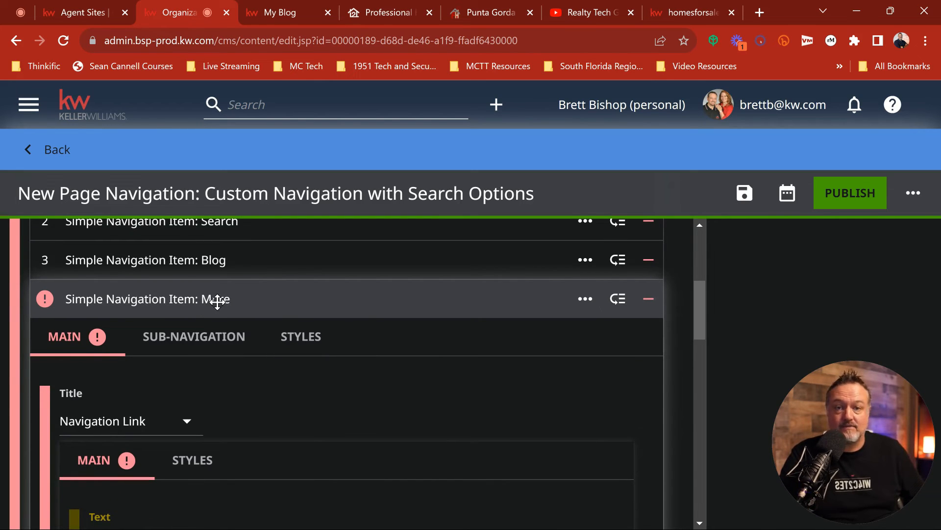
click(187, 426)
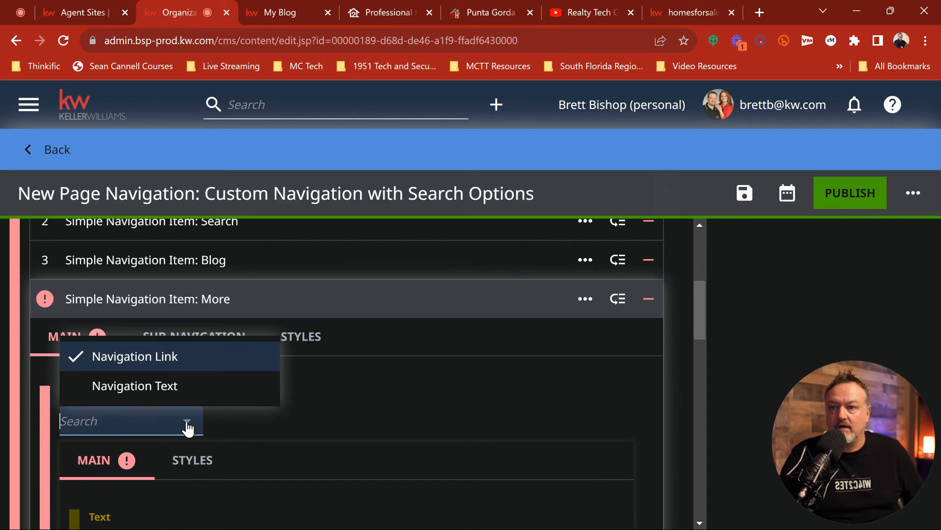
click(175, 386)
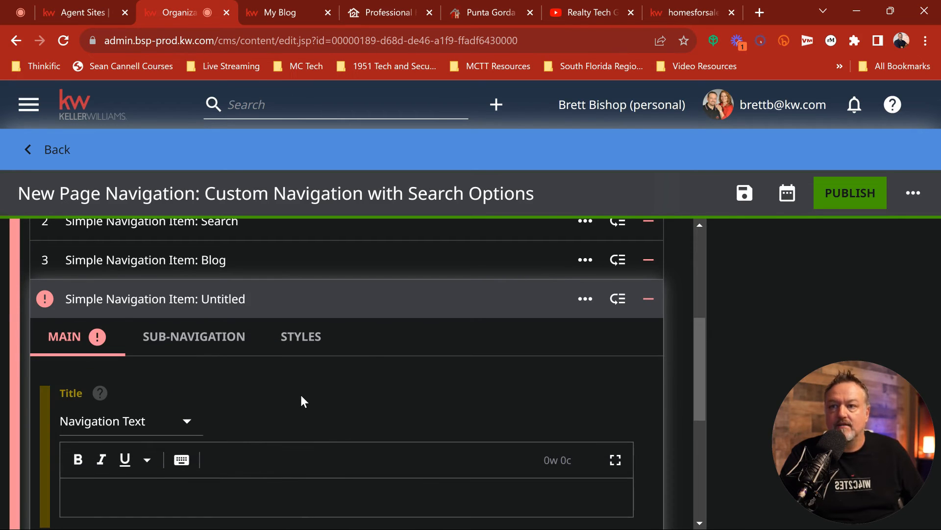
Step: Enter "More" as the navigation text title of the fourth navigation item
scroll(334, 387, down, 3)
click(117, 348)
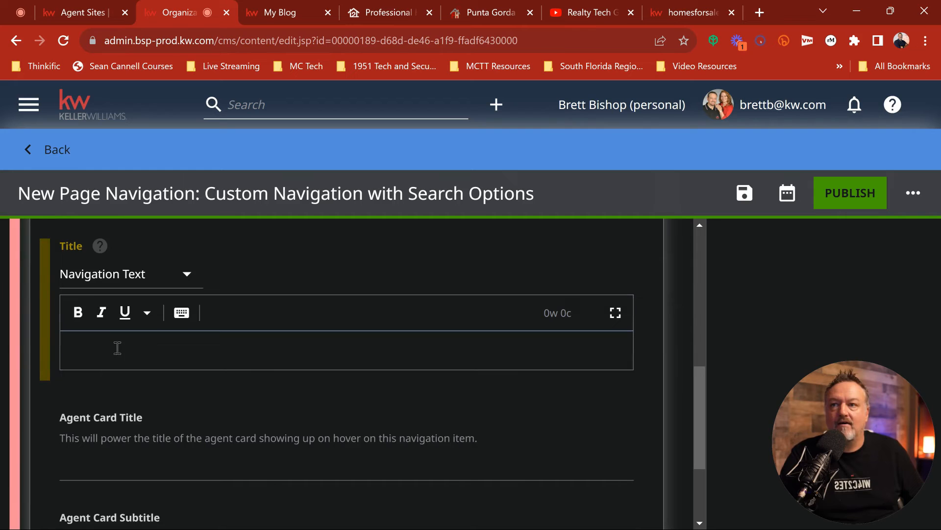
text(More)
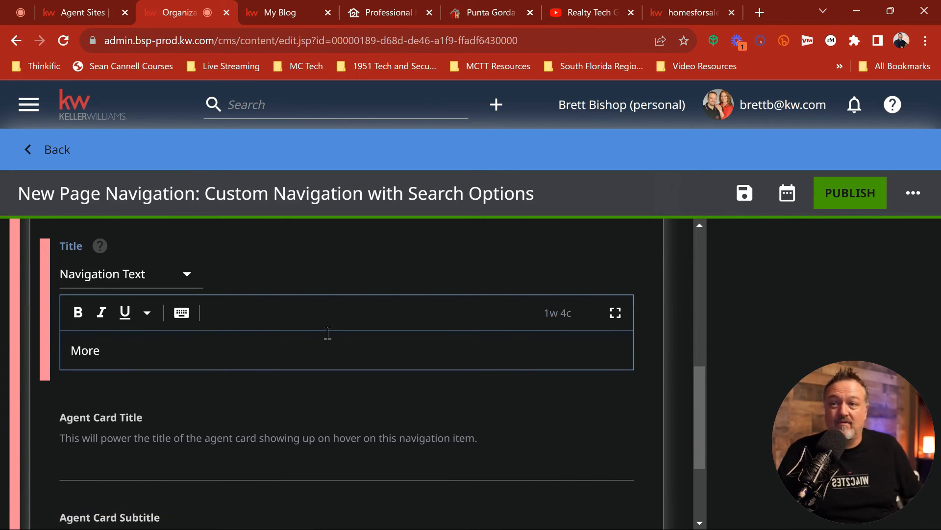
Step: Review the More item's title settings and its sub-navigation links for the cause of the error
scroll(348, 331, up, 2)
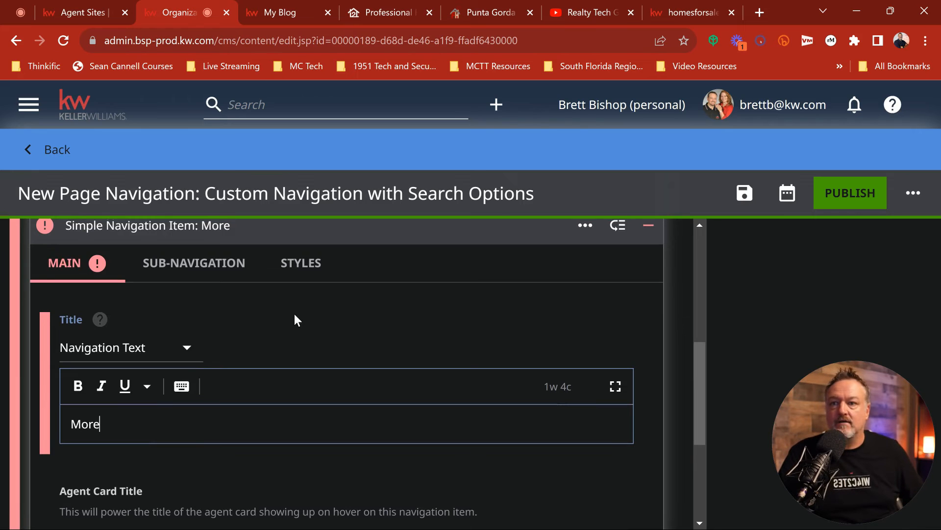
scroll(309, 334, down, 3)
scroll(309, 334, up, 2)
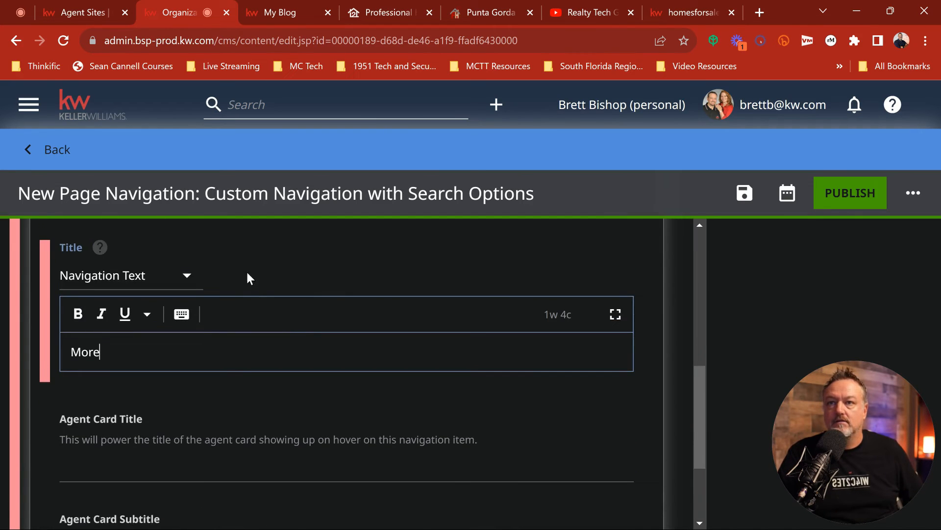
scroll(250, 280, up, 3)
click(216, 341)
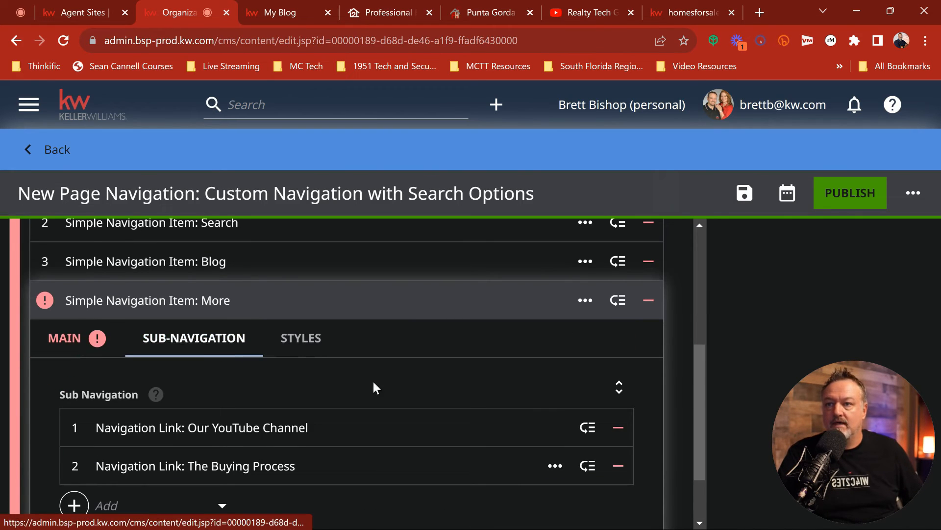
scroll(375, 378, down, 2)
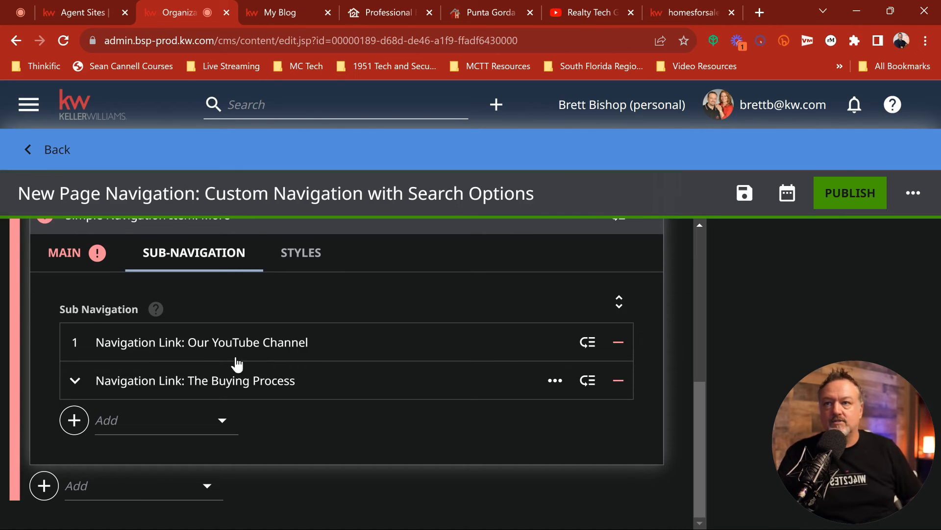
click(59, 253)
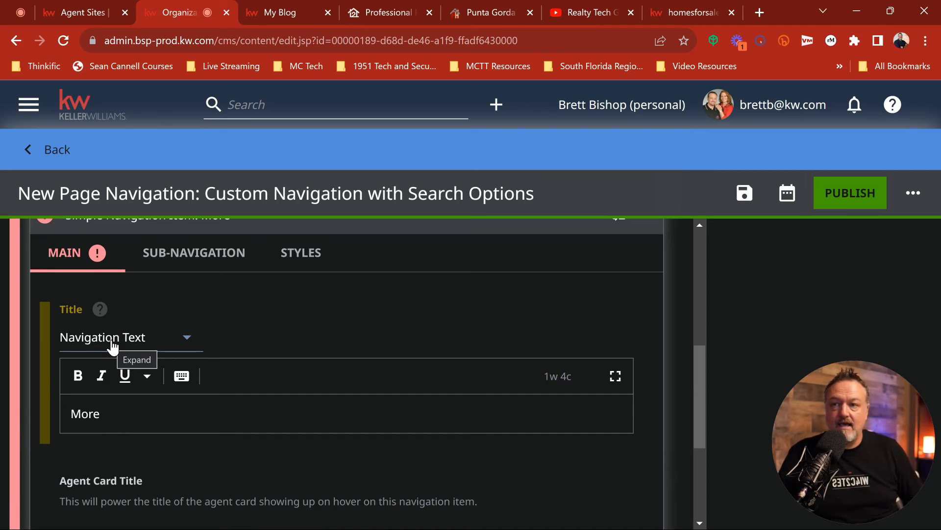
click(136, 377)
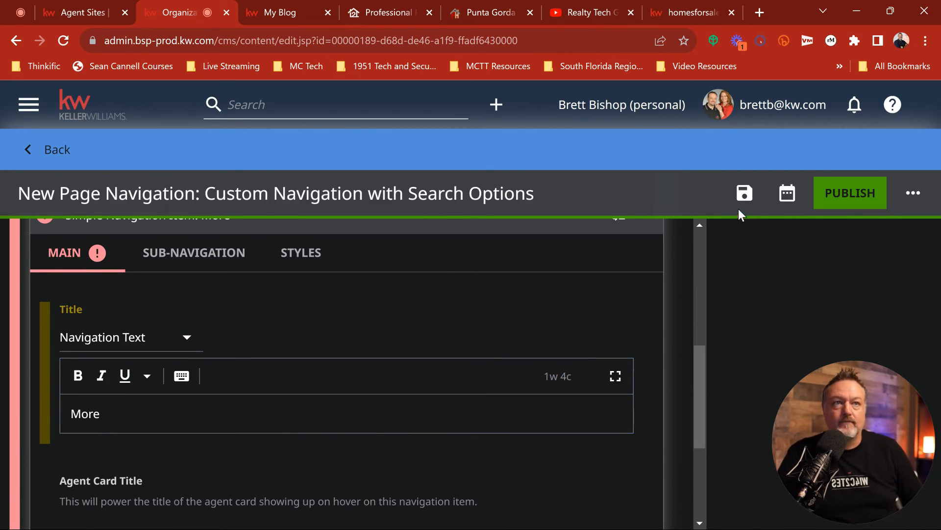
Step: Save and publish the page navigation, then return to the organization site and save it with Custom Navigation with Search Options as its navigation
click(743, 196)
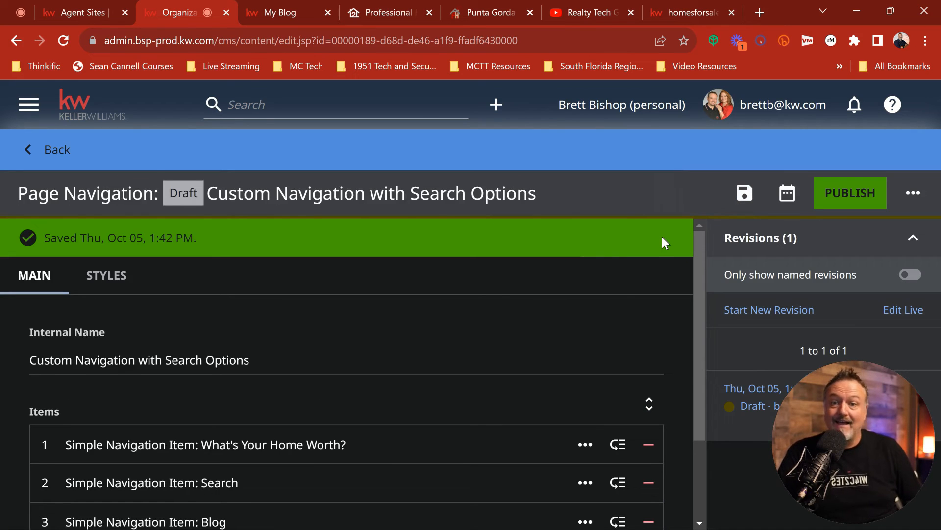
click(853, 195)
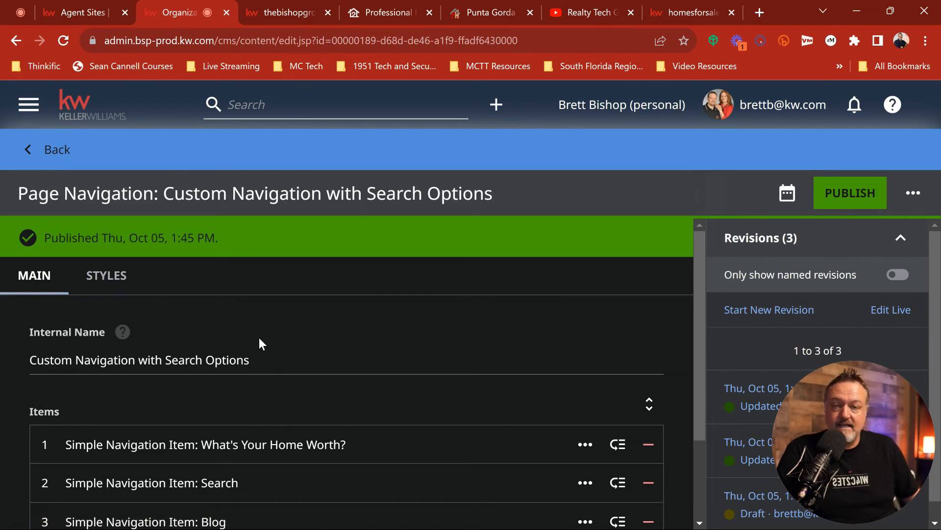
click(57, 152)
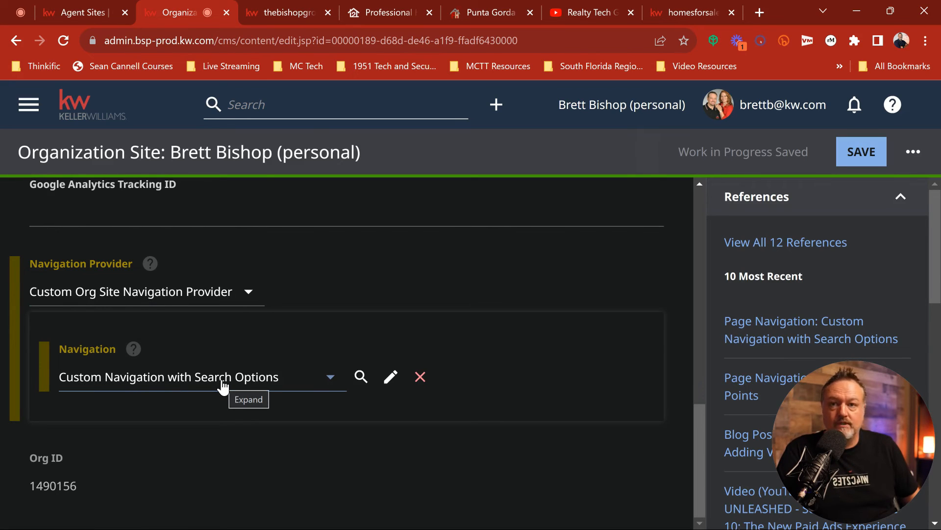
click(876, 156)
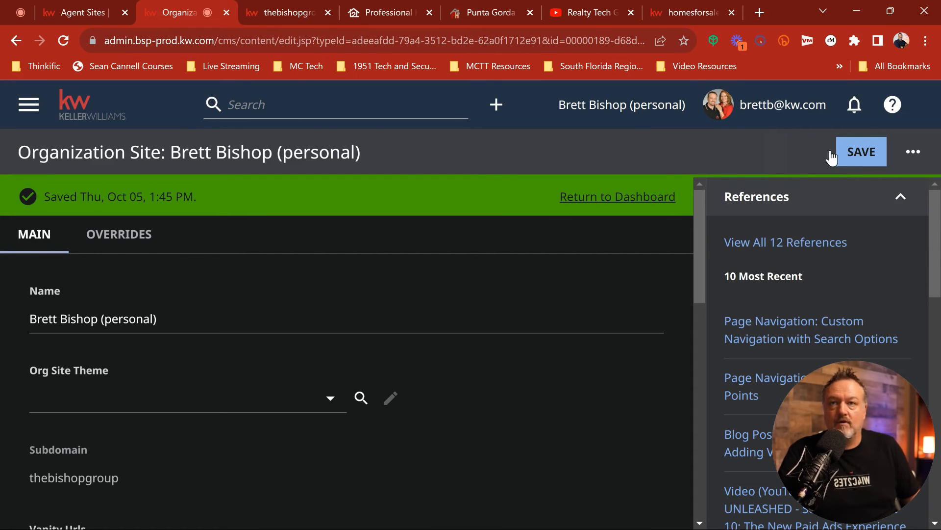
Step: Reload the live agent site and test the "What's Your Home Worth?" link in its navigation menu
click(281, 13)
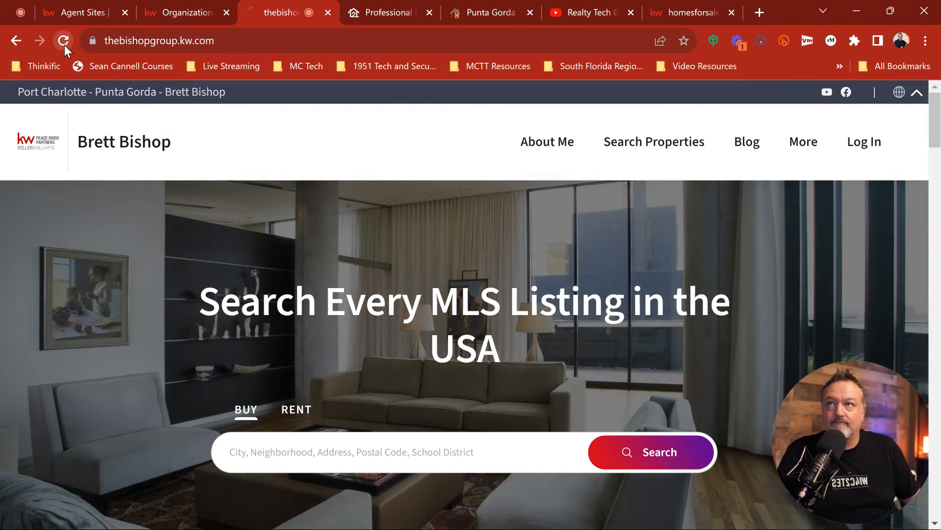
click(64, 45)
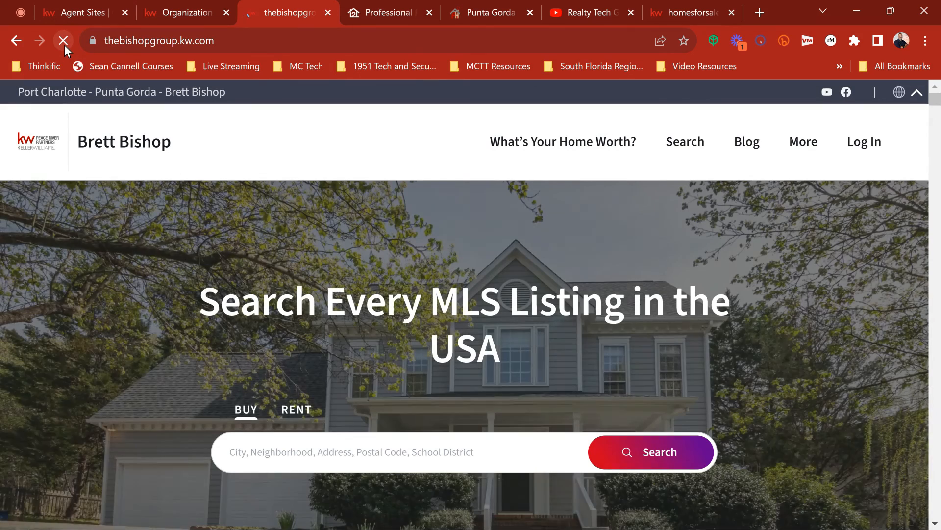
click(565, 146)
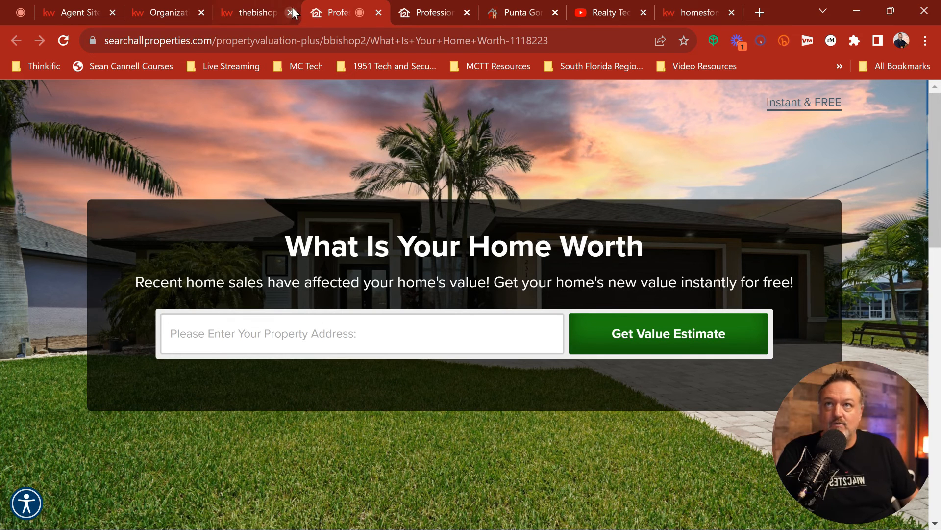
Step: Return to the live agent site and test the Search menu's Port Charlotte Homes $100,000 - $200,000 link, browse its listings and close them
click(244, 11)
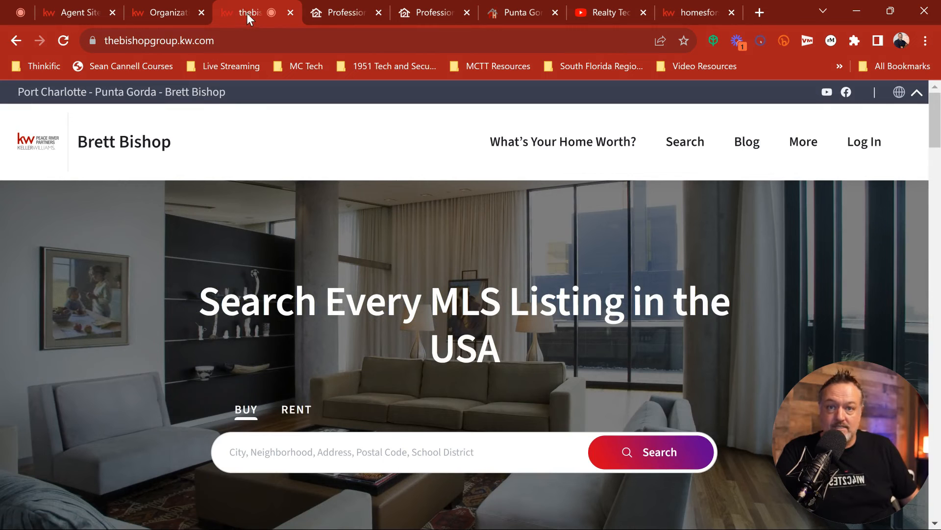
click(340, 12)
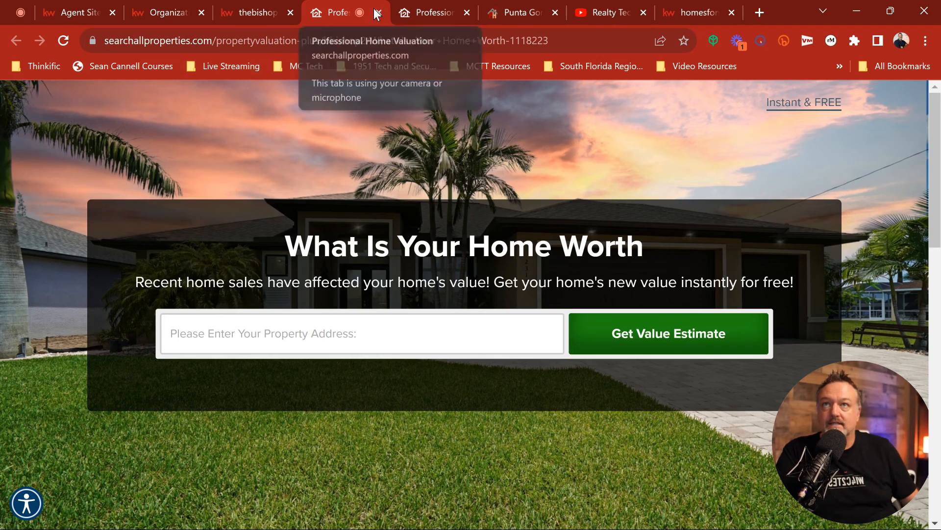
click(257, 8)
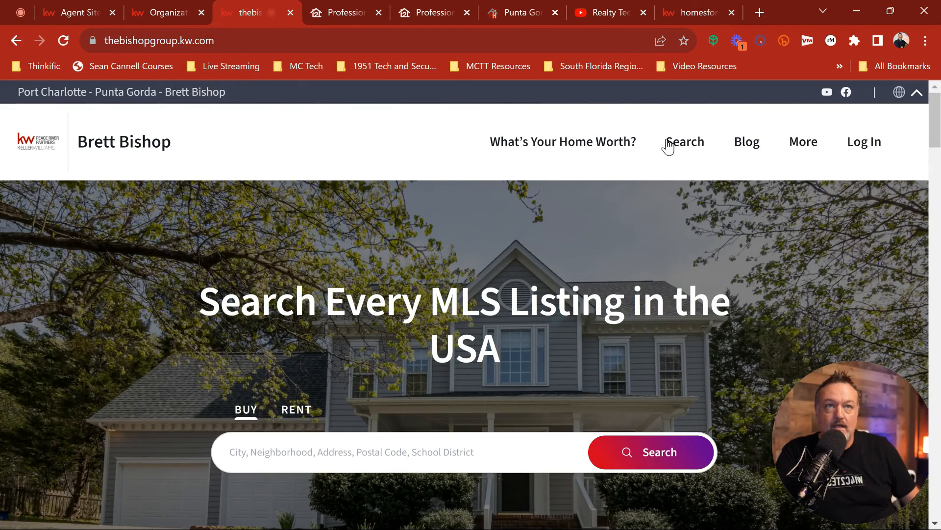
mouse_move(689, 147)
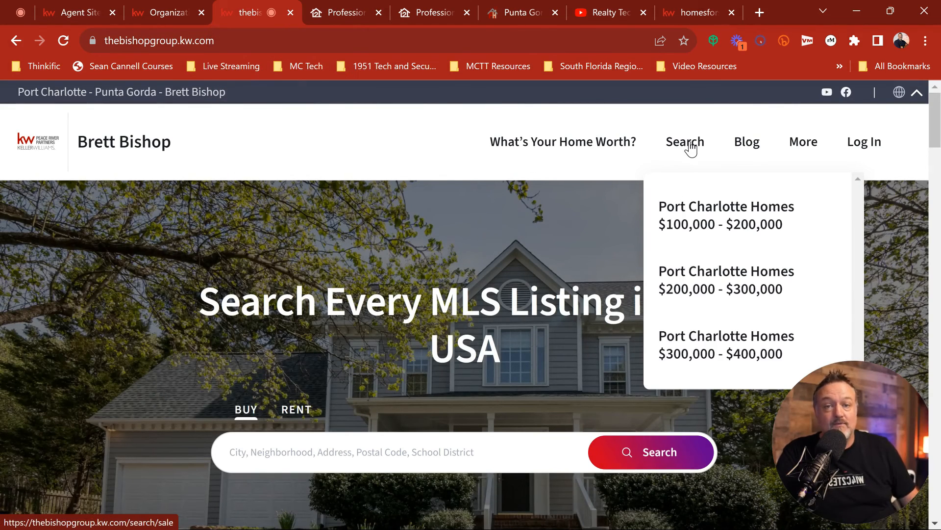
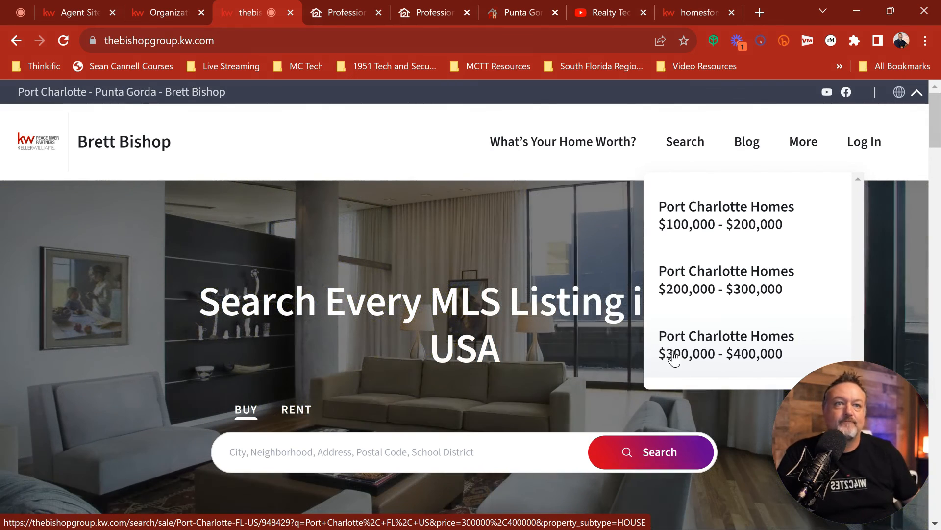
click(717, 224)
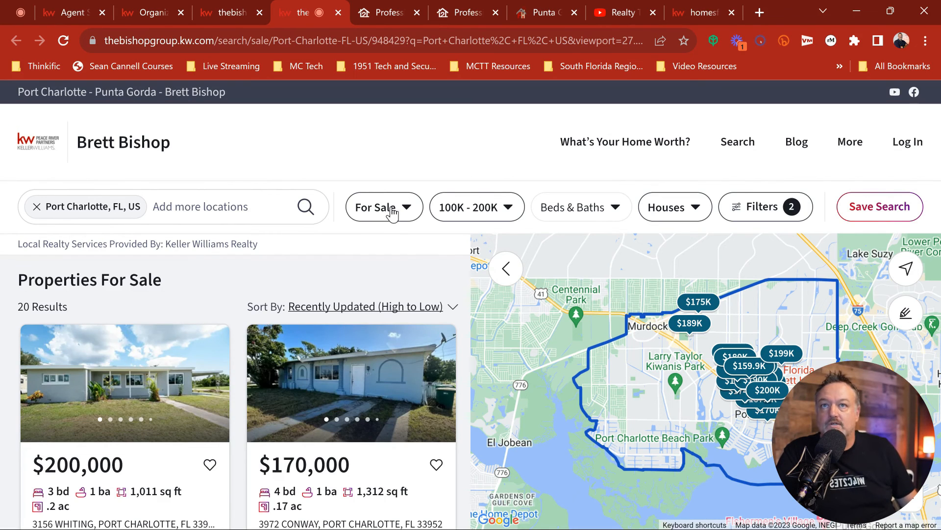
scroll(336, 275, down, 12)
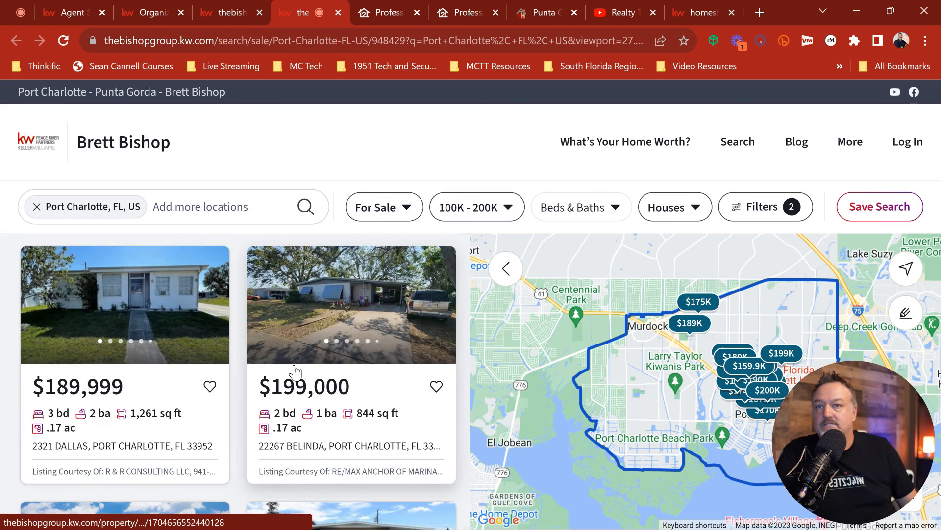
scroll(296, 372, down, 2)
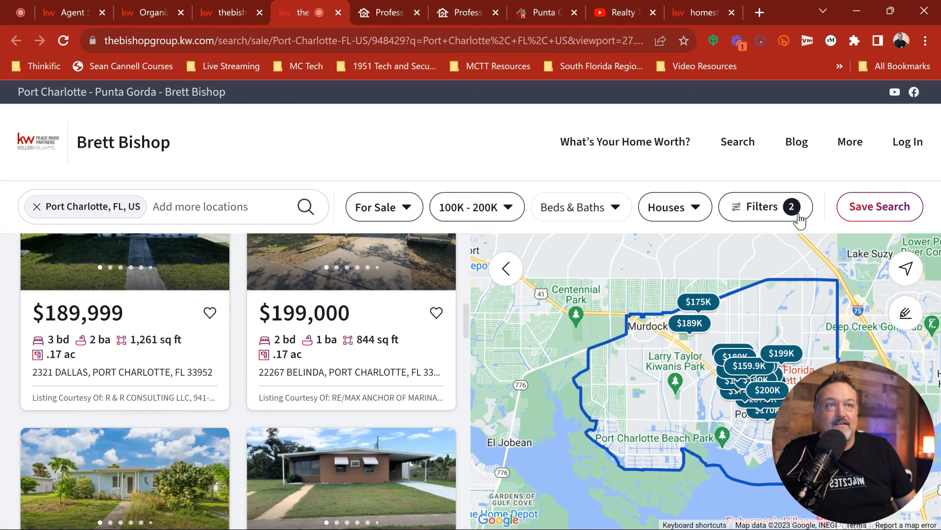
click(338, 13)
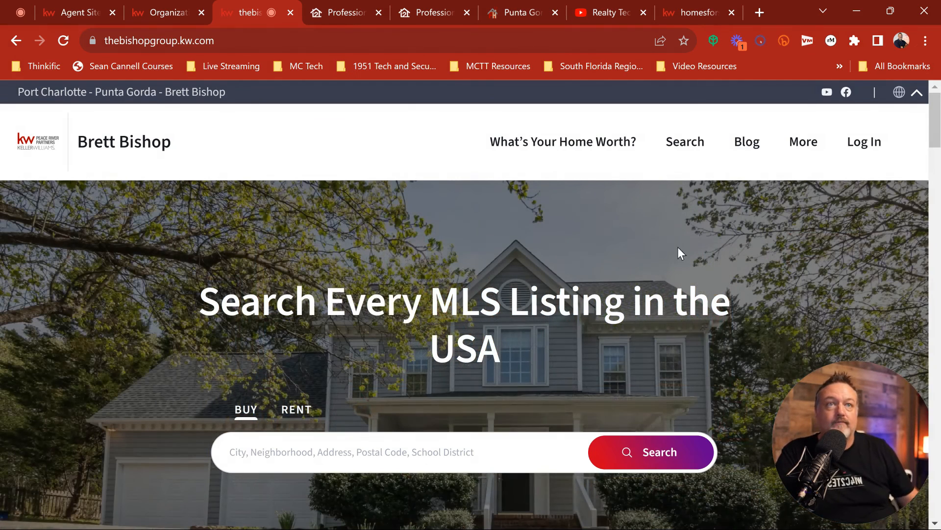
Step: Test the Port Charlotte Homes $200,000 - $300,000 link in the Search menu and browse the listings it opens
mouse_move(683, 151)
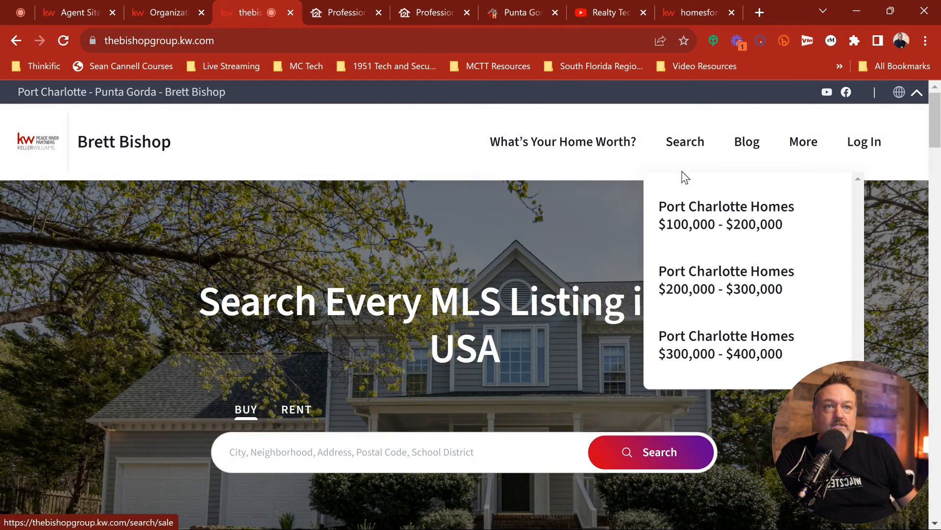
click(689, 286)
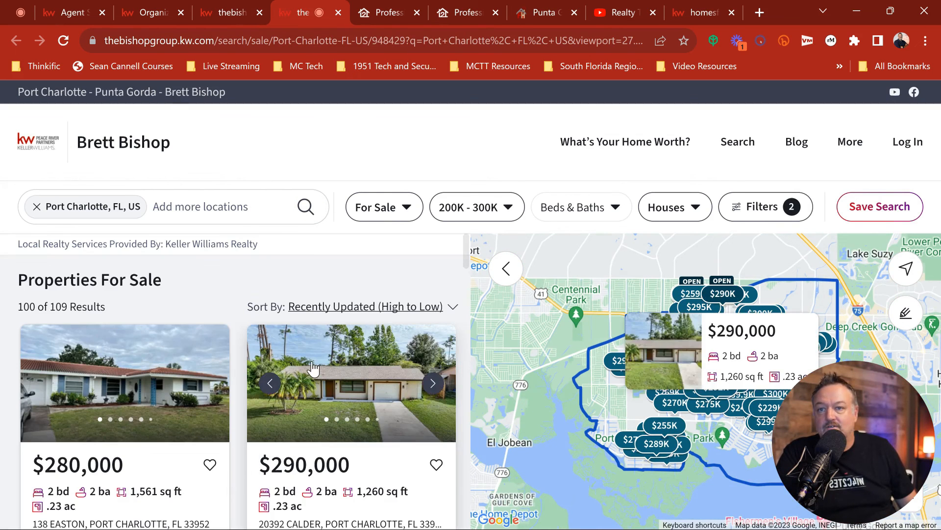
scroll(289, 358, down, 8)
scroll(286, 353, down, 7)
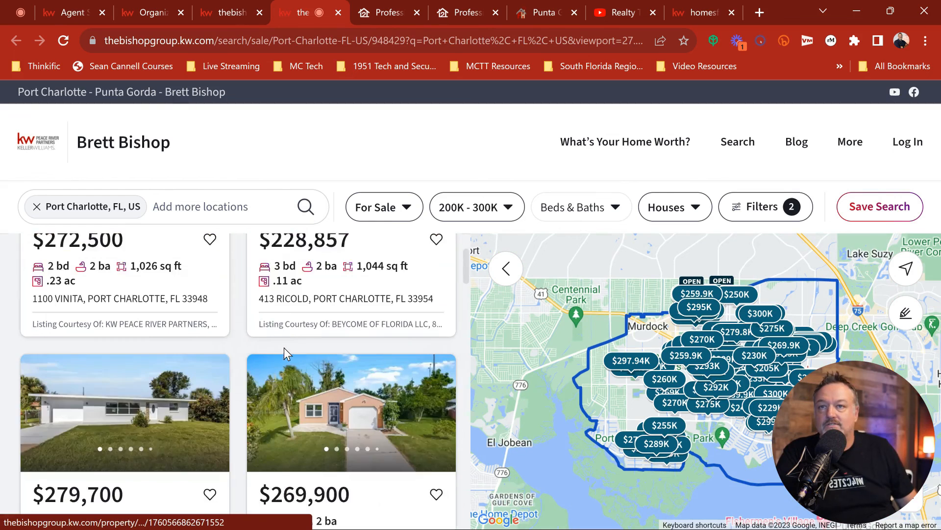
scroll(286, 353, down, 5)
Step: Test the Blog link from the live home page and the Our YouTube Channel link under More, then return to the blog page
click(232, 12)
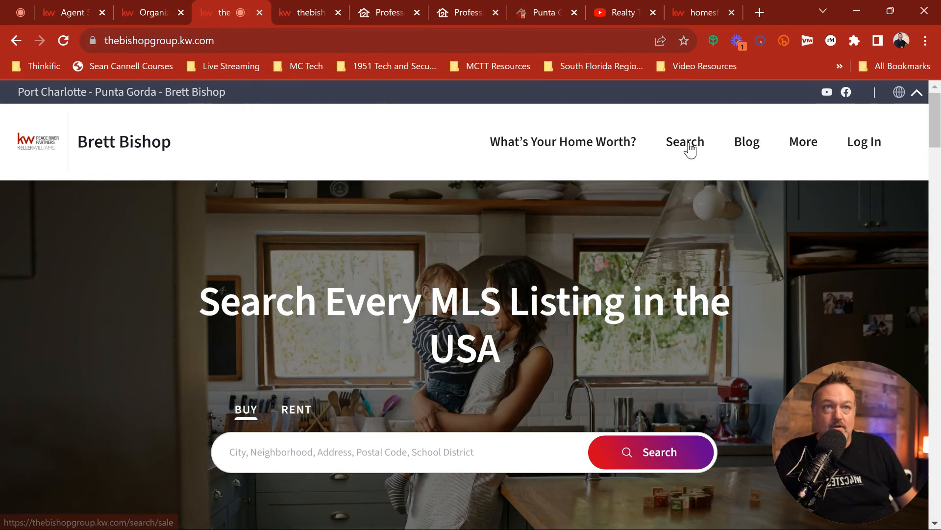
click(750, 145)
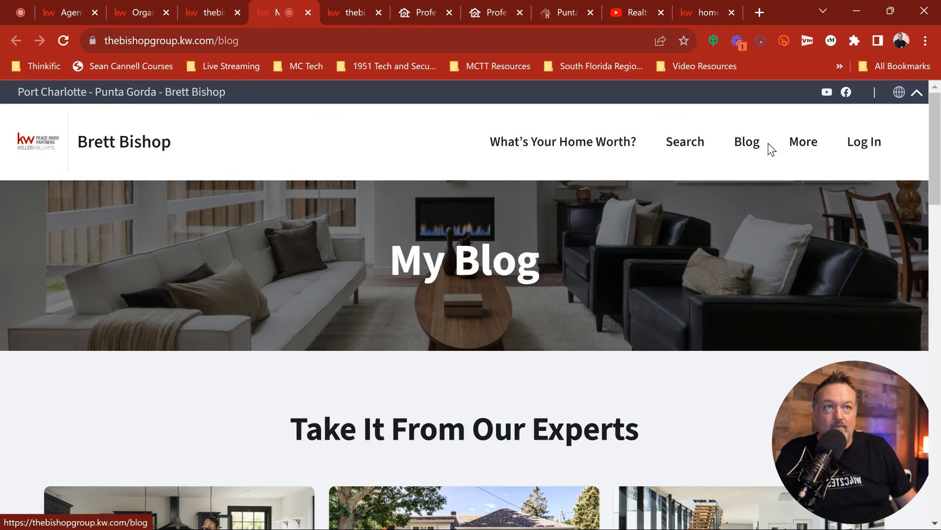
mouse_move(805, 146)
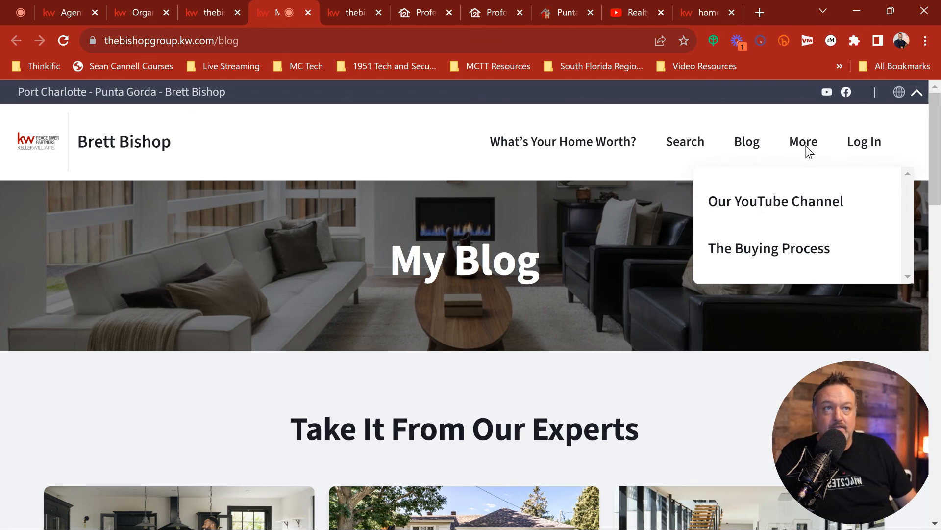
click(772, 204)
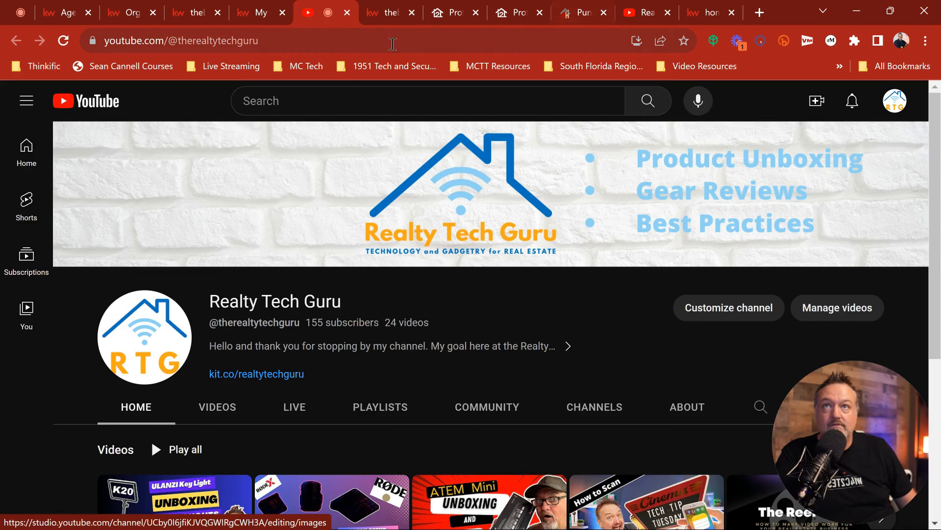
click(252, 10)
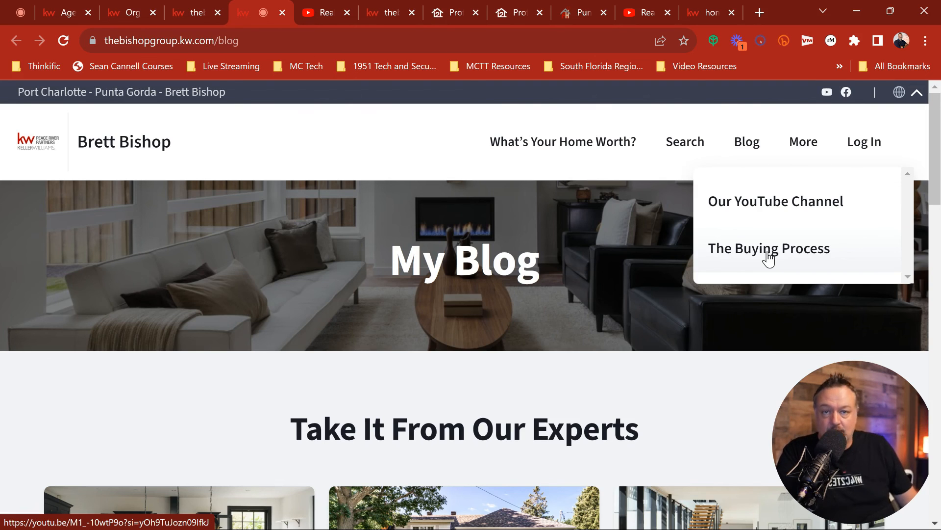
Step: Test The Buying Process link under More, pause the video it opens, and return to the live home page
click(767, 254)
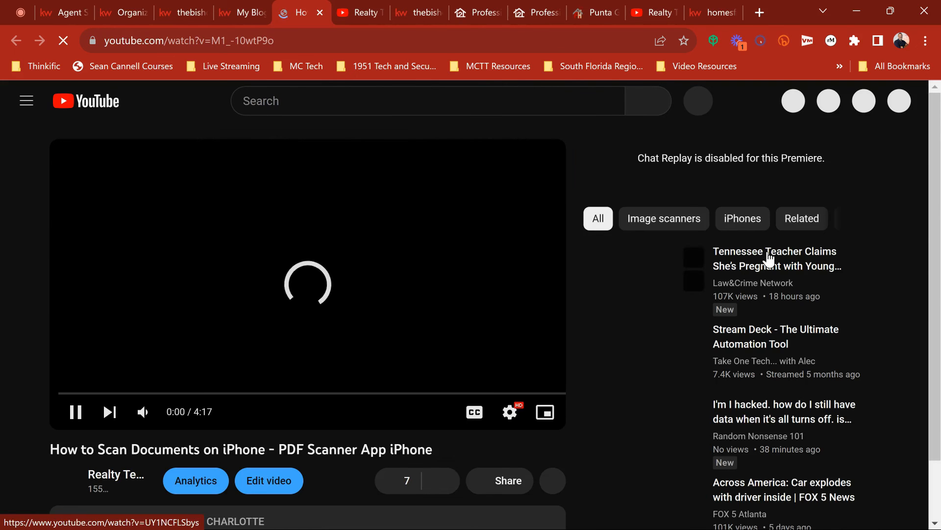
click(75, 412)
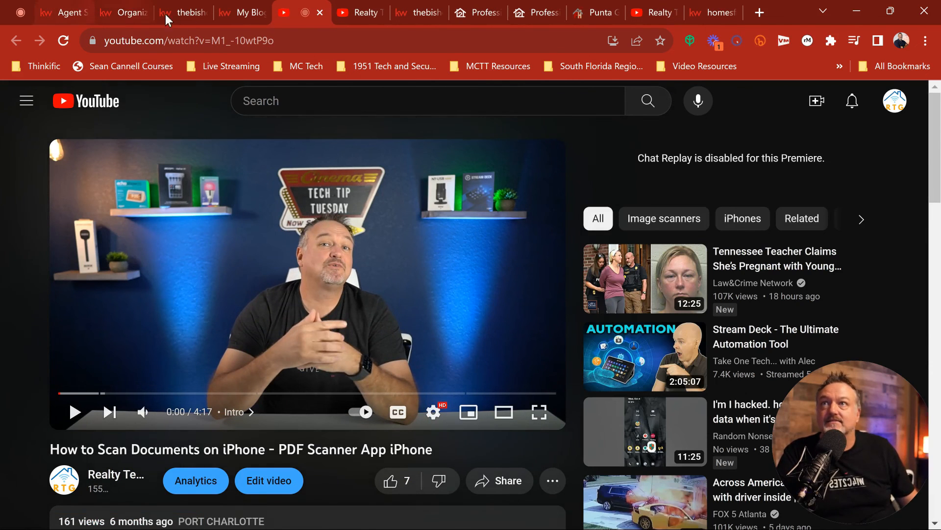
click(182, 12)
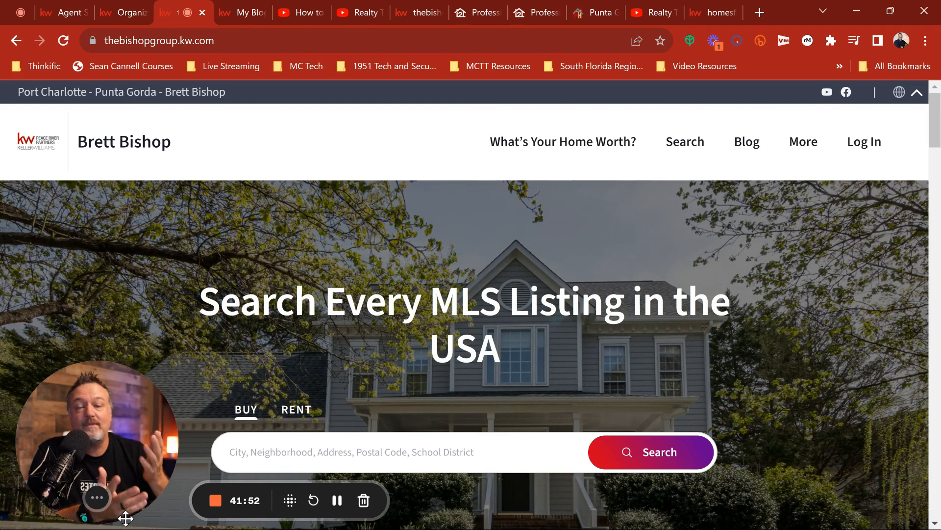